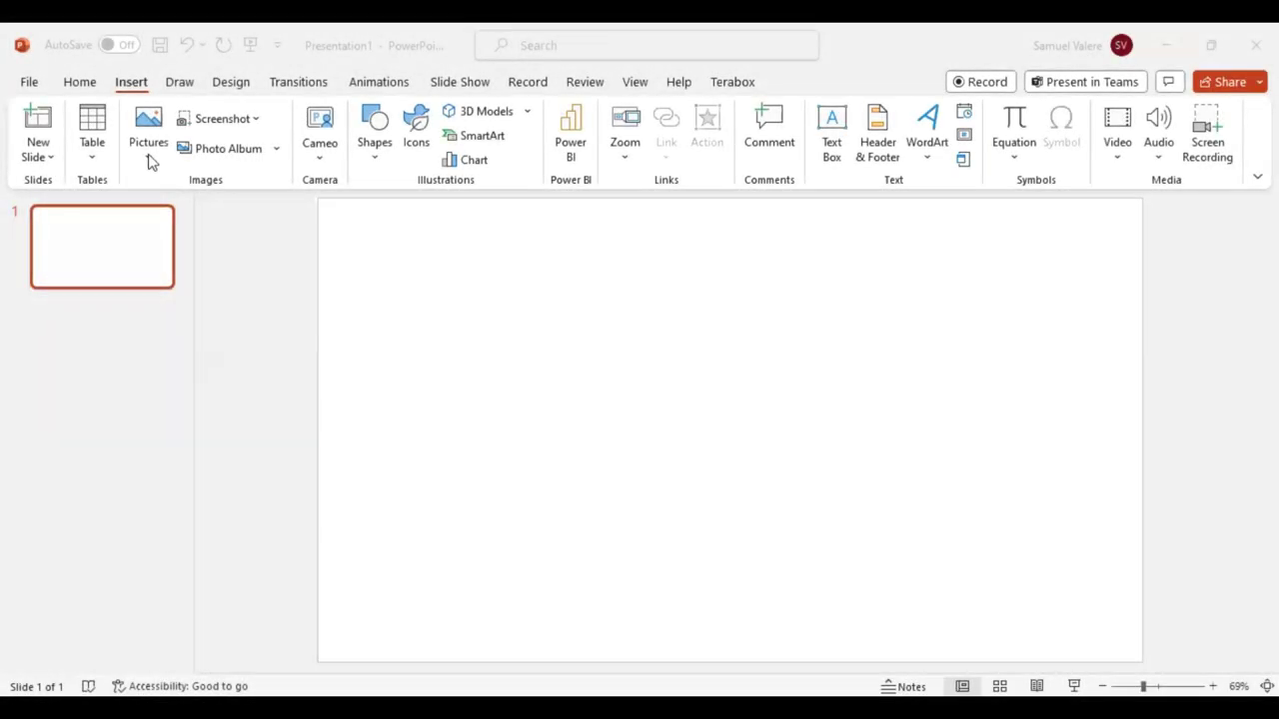
Choose the screenshot of the bearded man with round sunglasses from This Device.
left_click(150, 160)
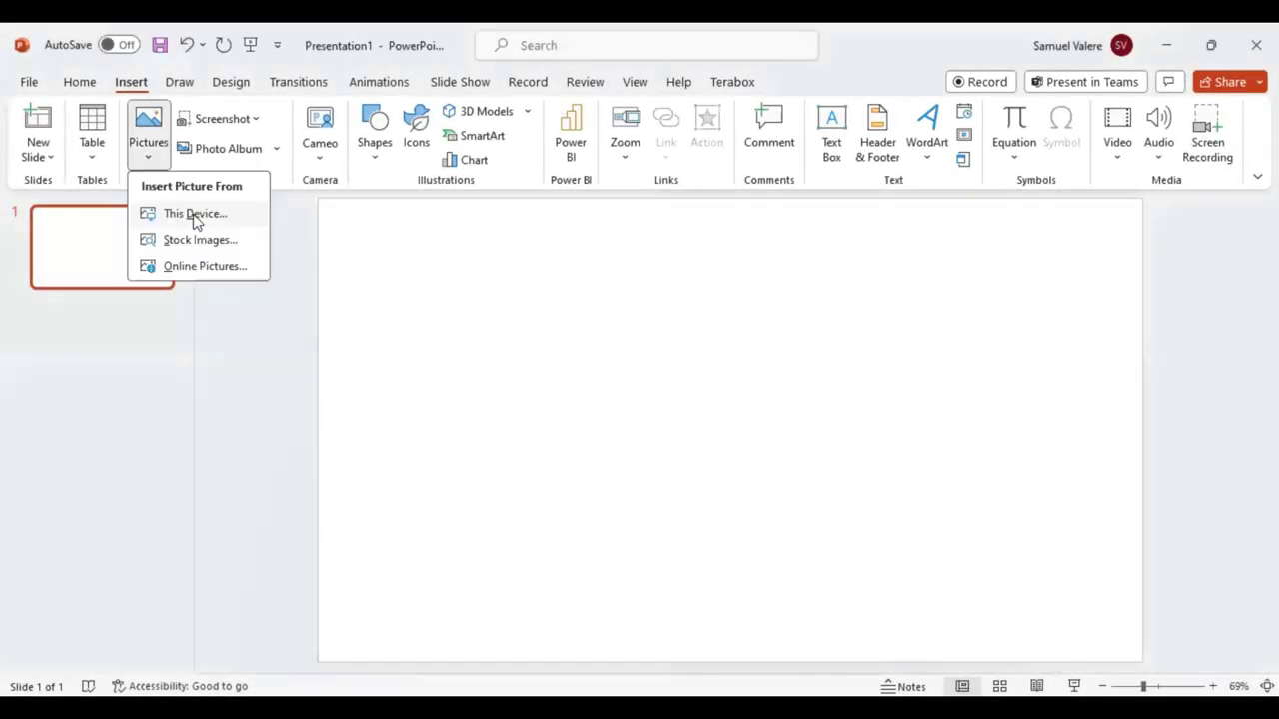
left_click(196, 221)
scroll(399, 264, "down", 3)
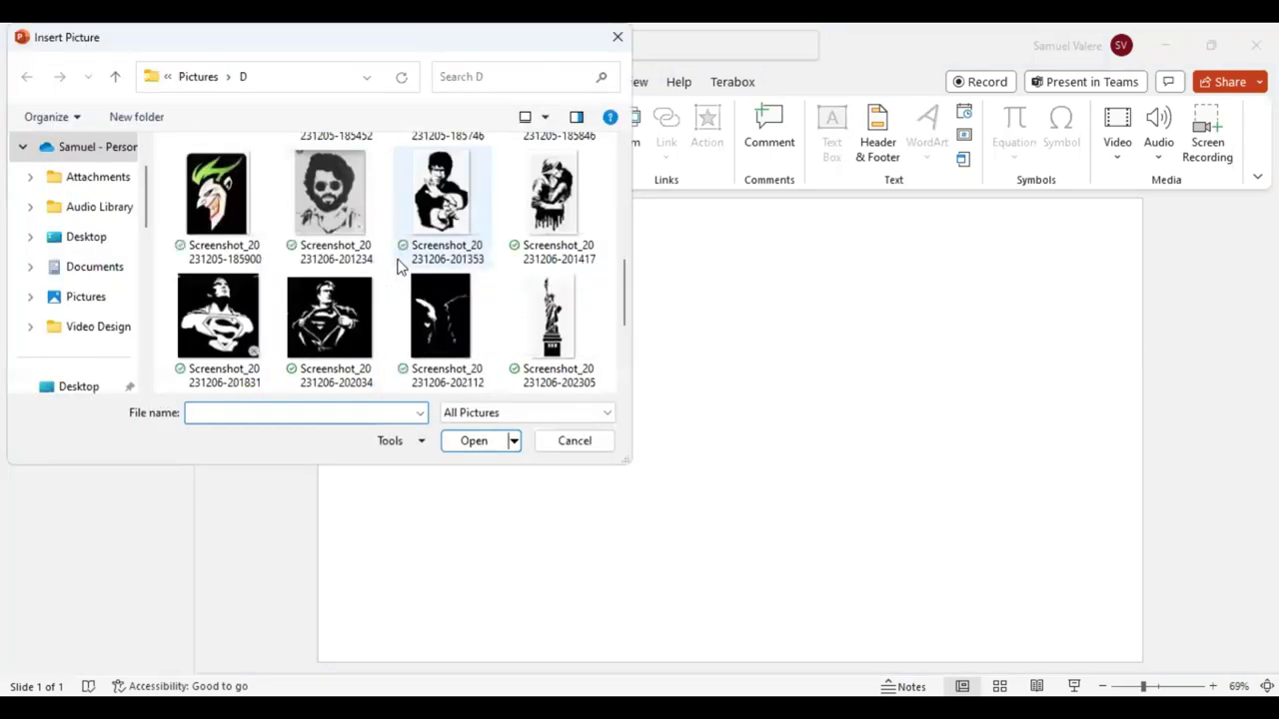
left_click(338, 204)
Insert the bearded man's photo and set its picture transparency to 82%.
double_click(337, 204)
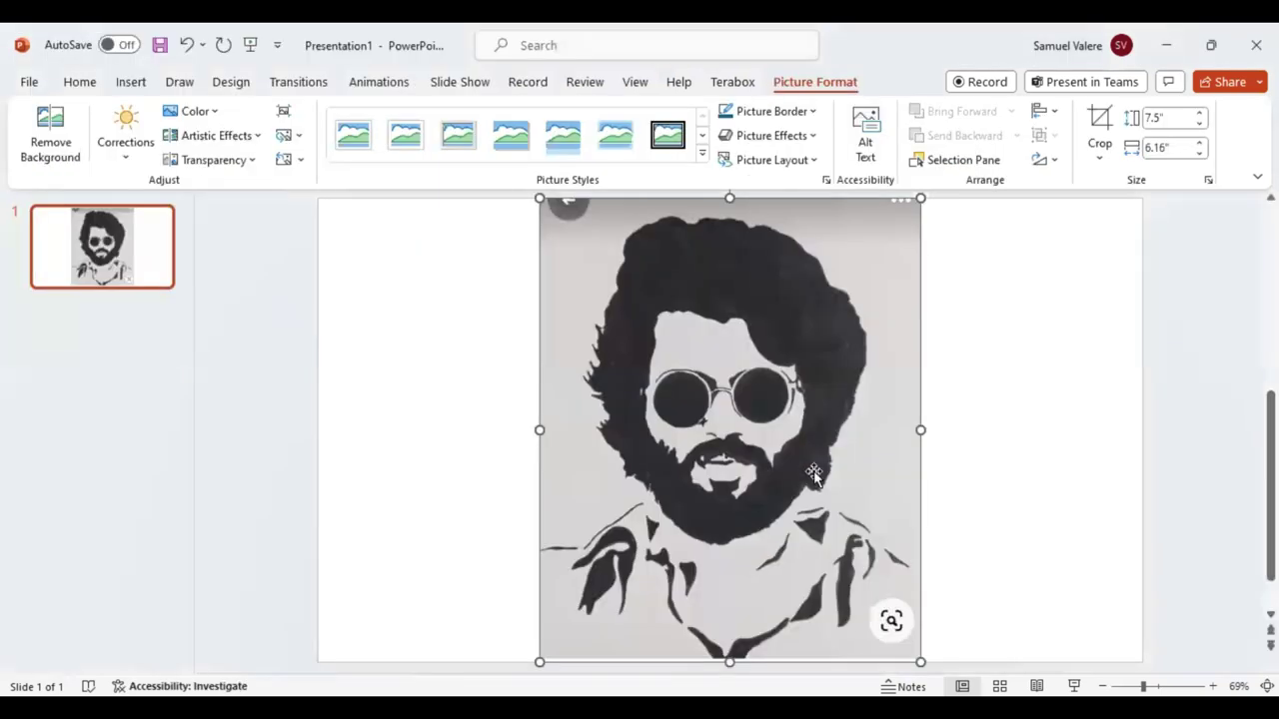
right_click(790, 436)
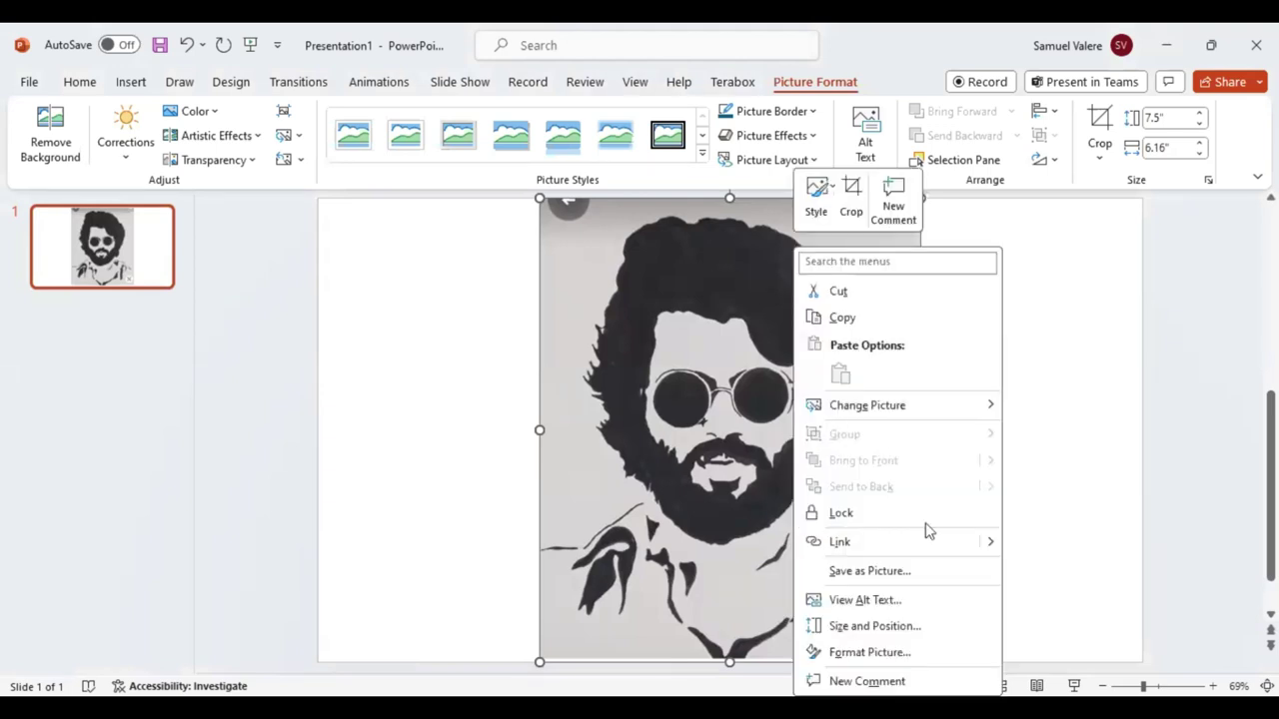
left_click(869, 651)
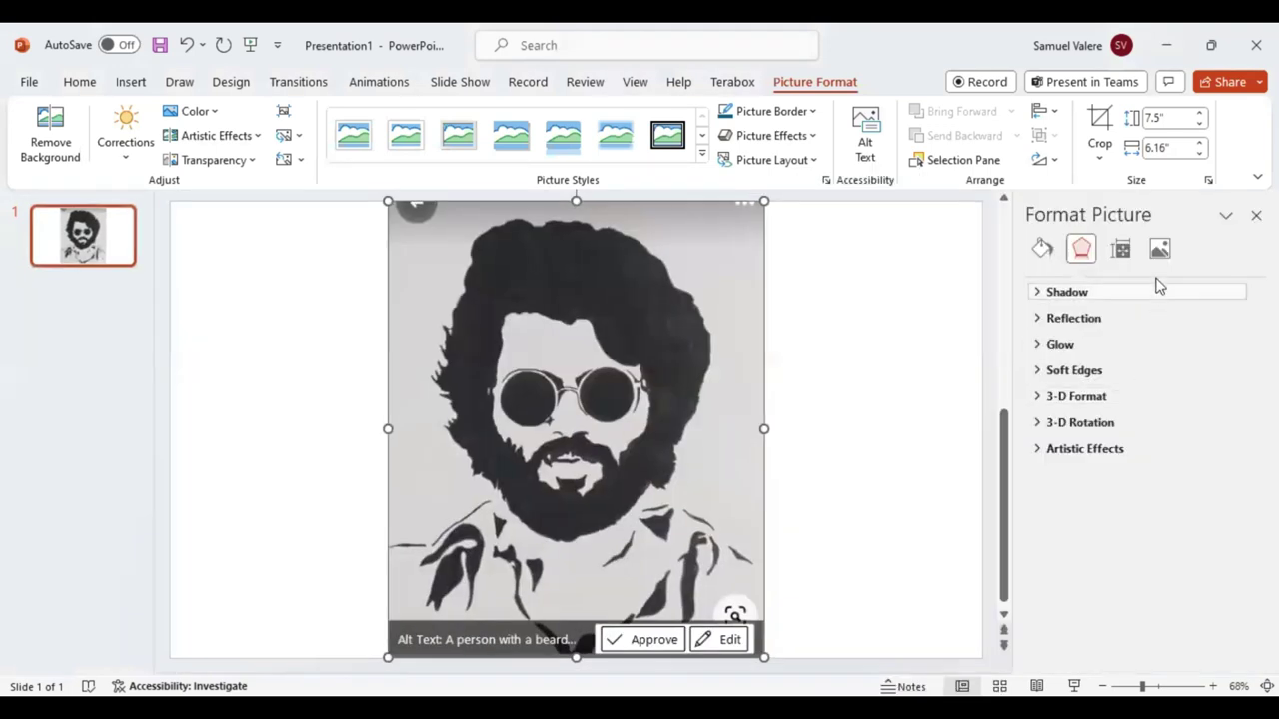
left_click(1159, 249)
left_click(1096, 345)
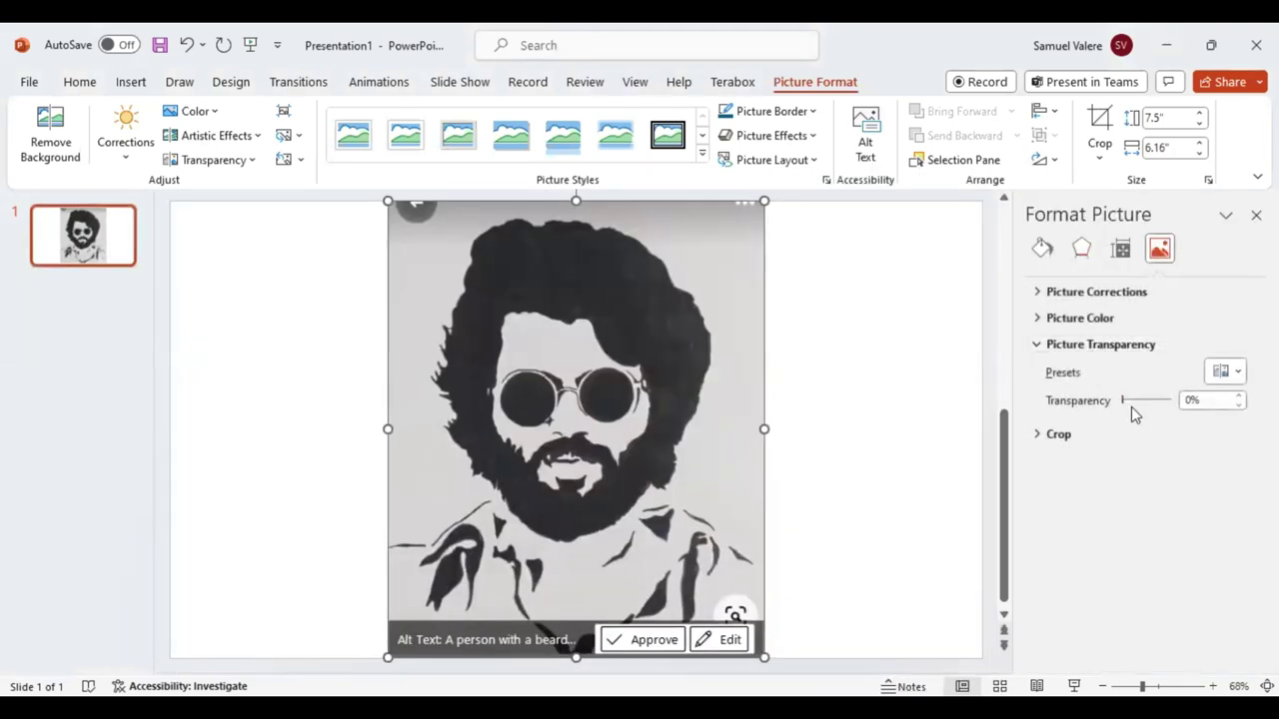
left_click_drag(1124, 401, 1167, 408)
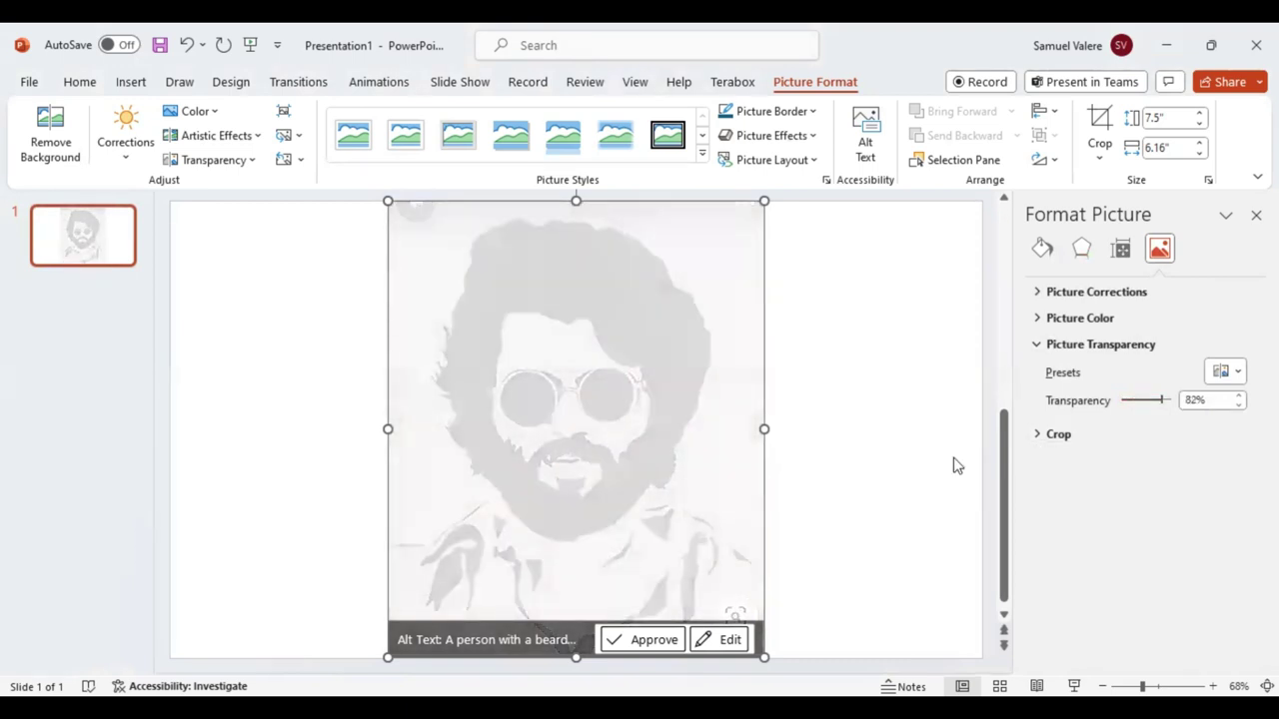
left_click(837, 427)
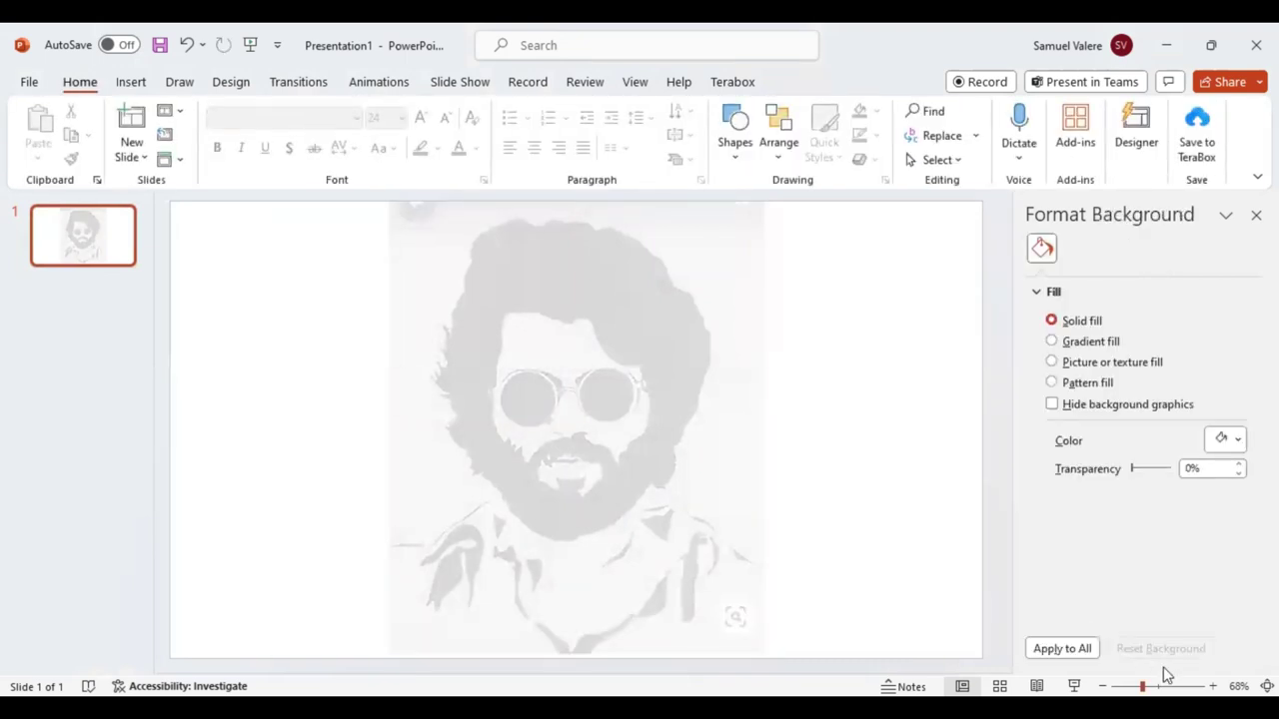
Zoom the slide view to 136% and scroll down to the portrait.
left_click(1162, 669)
scroll(850, 419, "down", 2)
scroll(850, 417, "down", 1)
scroll(851, 414, "down", 1)
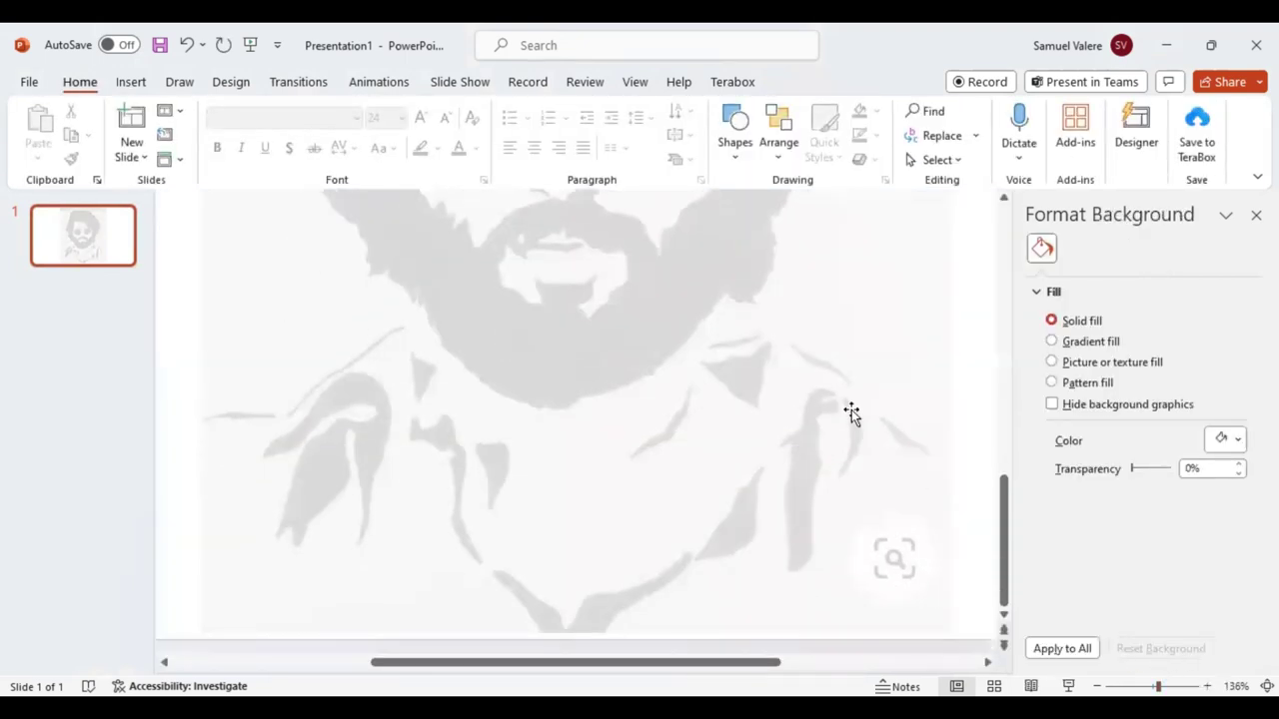
left_click(130, 85)
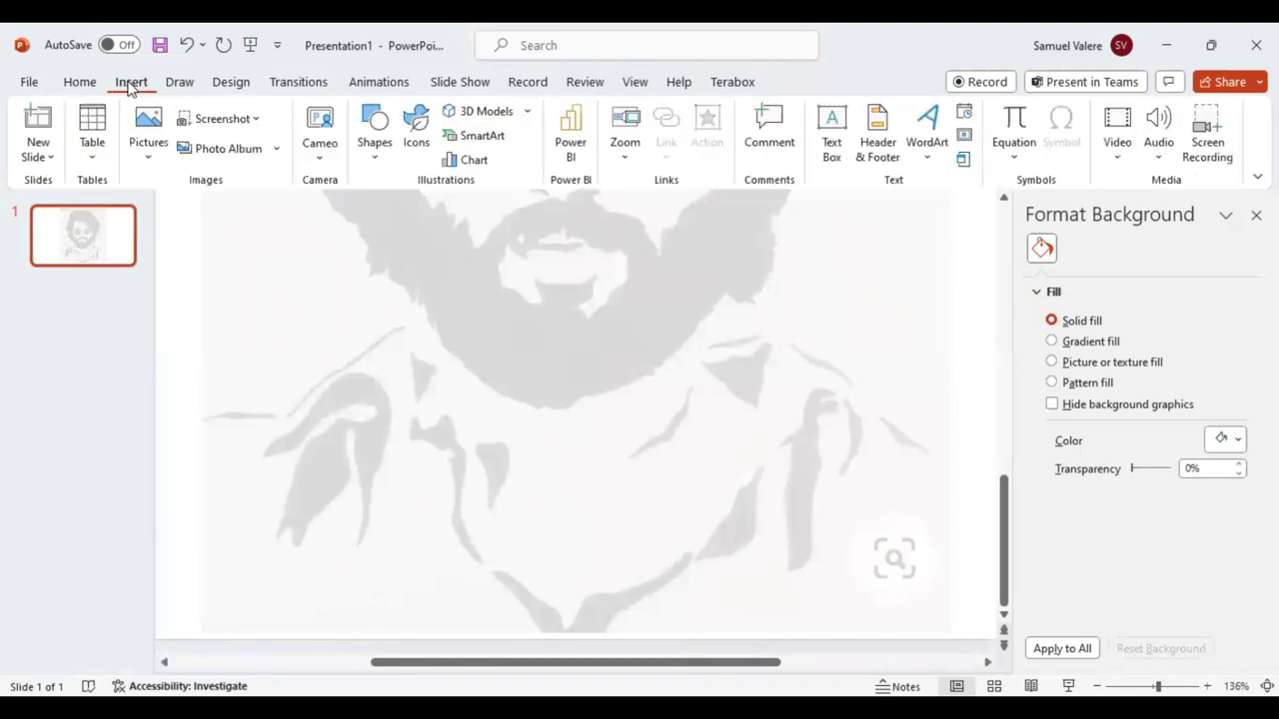
Draw a Freeform: Scribble shape along the left shoulder line.
left_click(371, 150)
left_click(405, 225)
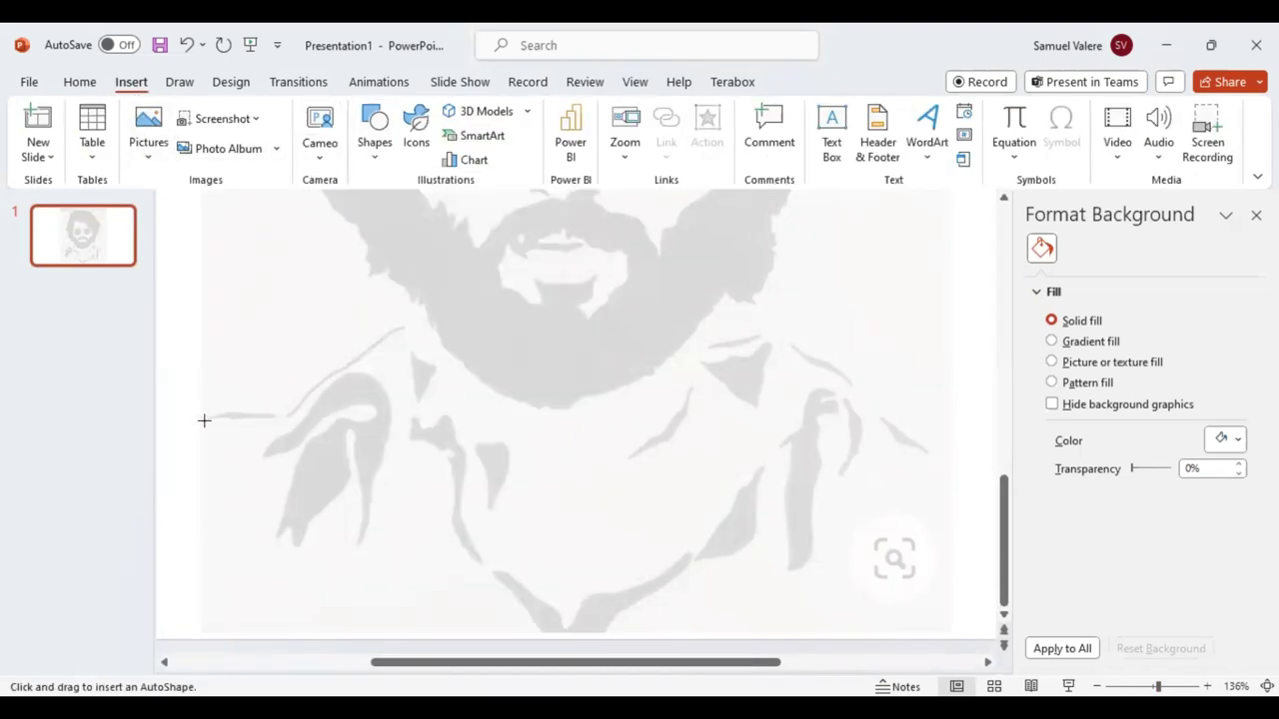
left_click_drag(202, 421, 262, 412)
left_click_drag(219, 413, 204, 418)
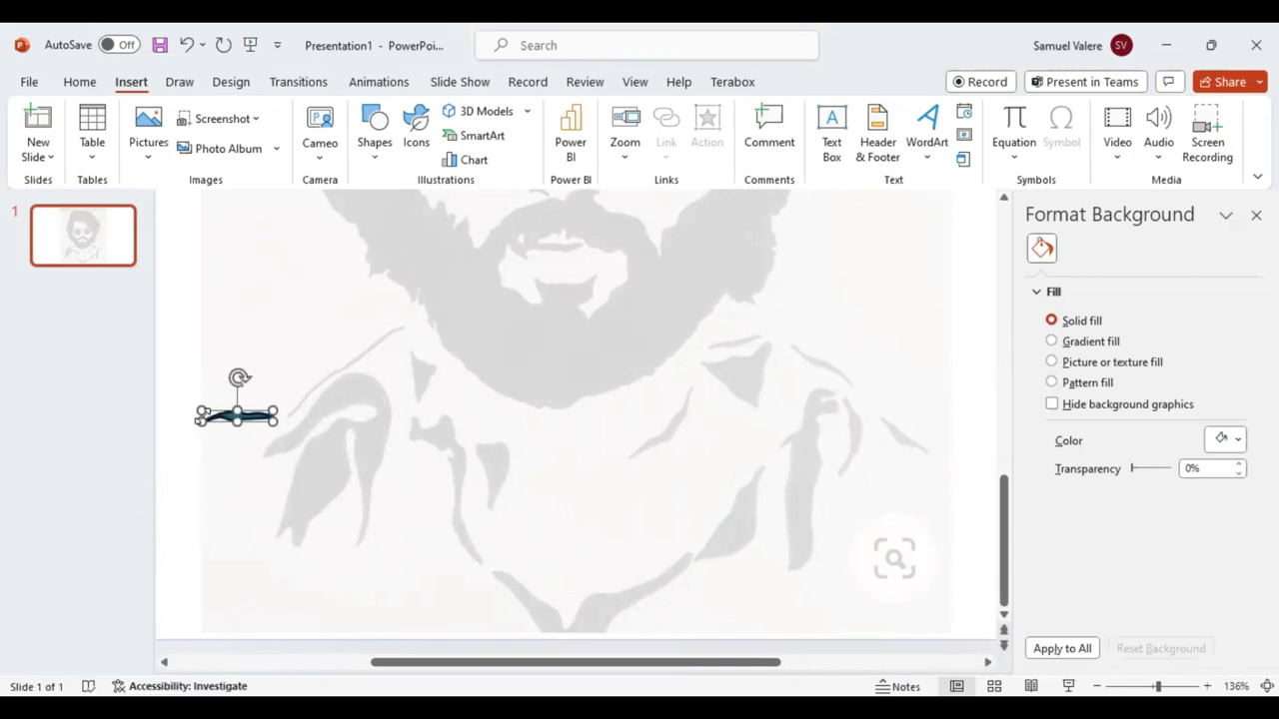
Give the shoulder stroke no outline and a solid black fill.
left_click(557, 136)
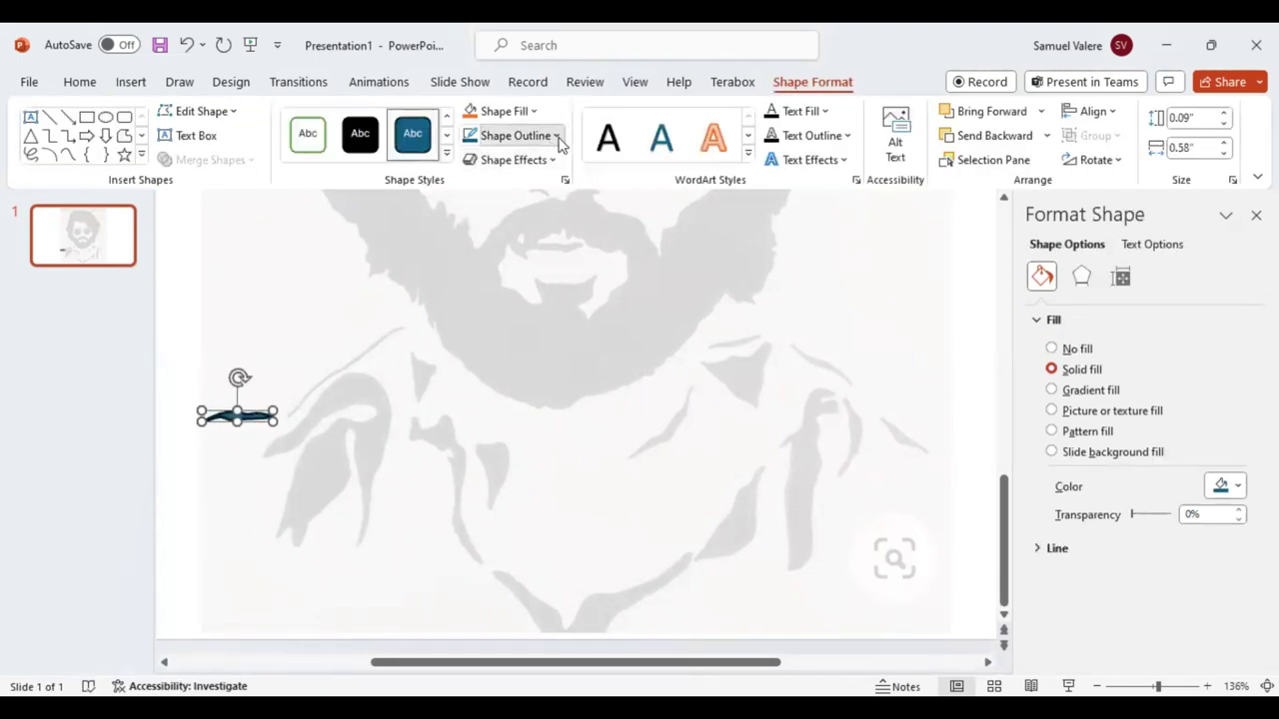
left_click(482, 342)
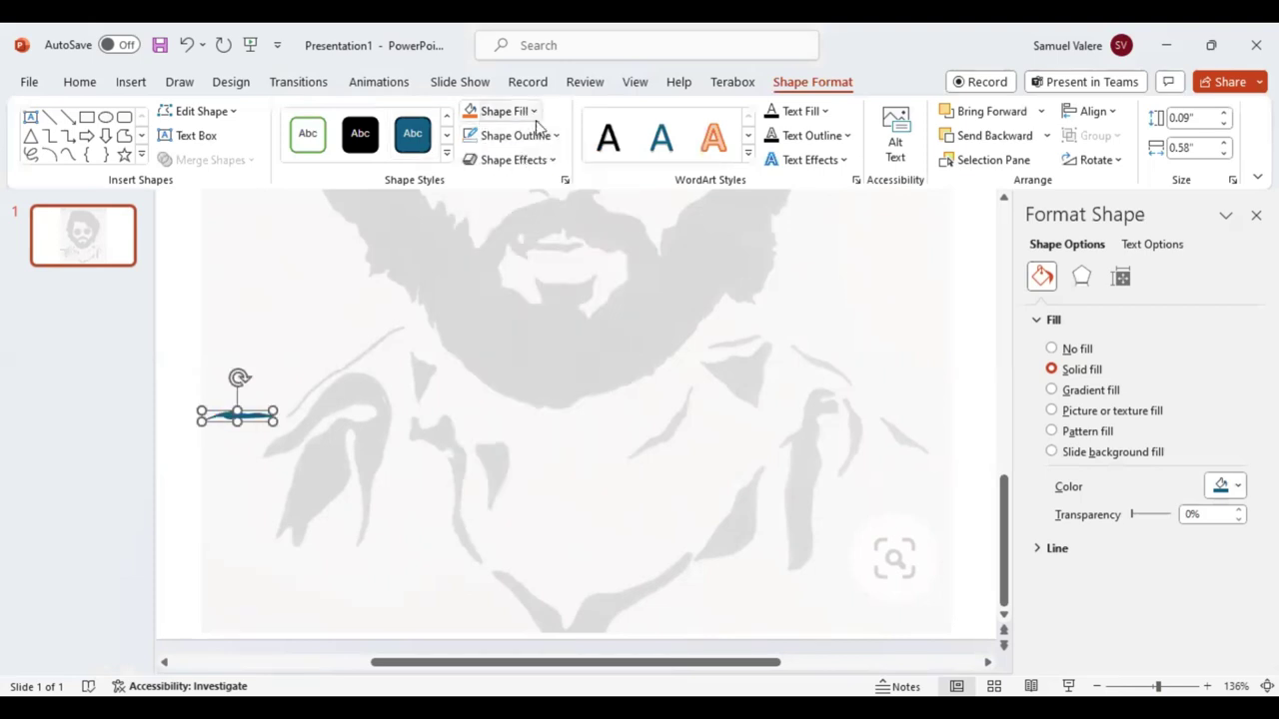
left_click(502, 111)
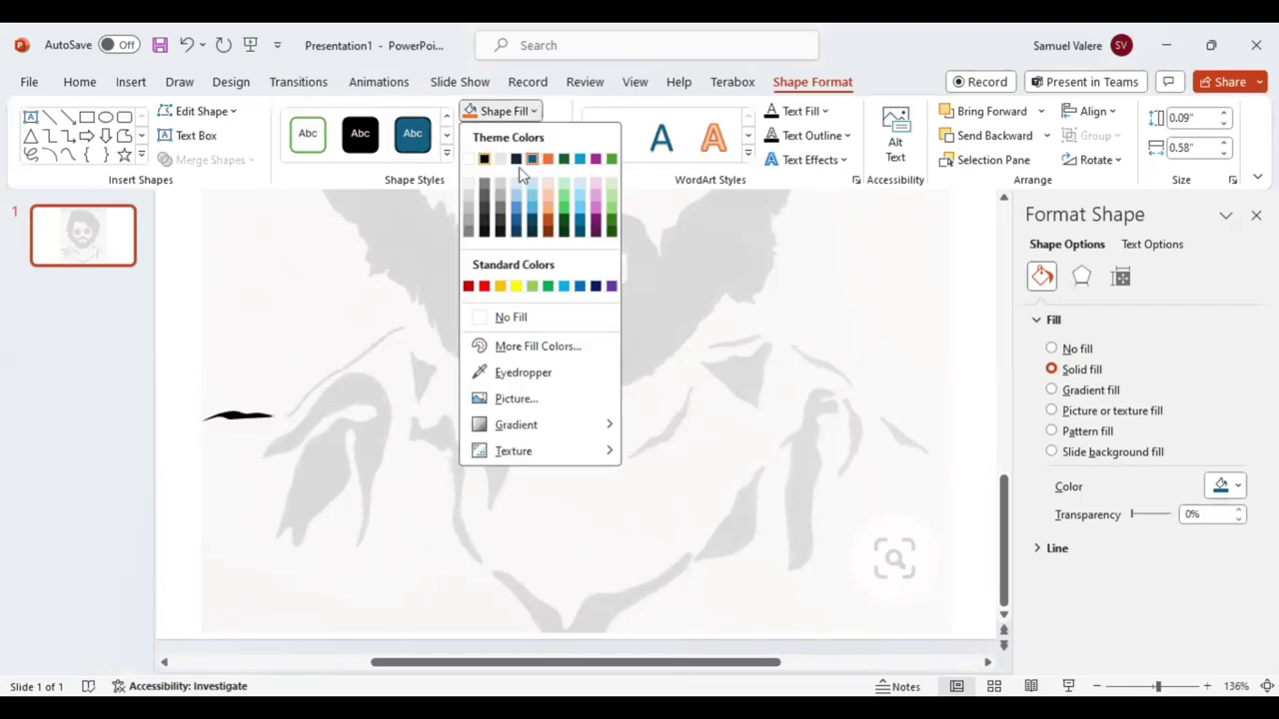
left_click(519, 172)
left_click(1256, 215)
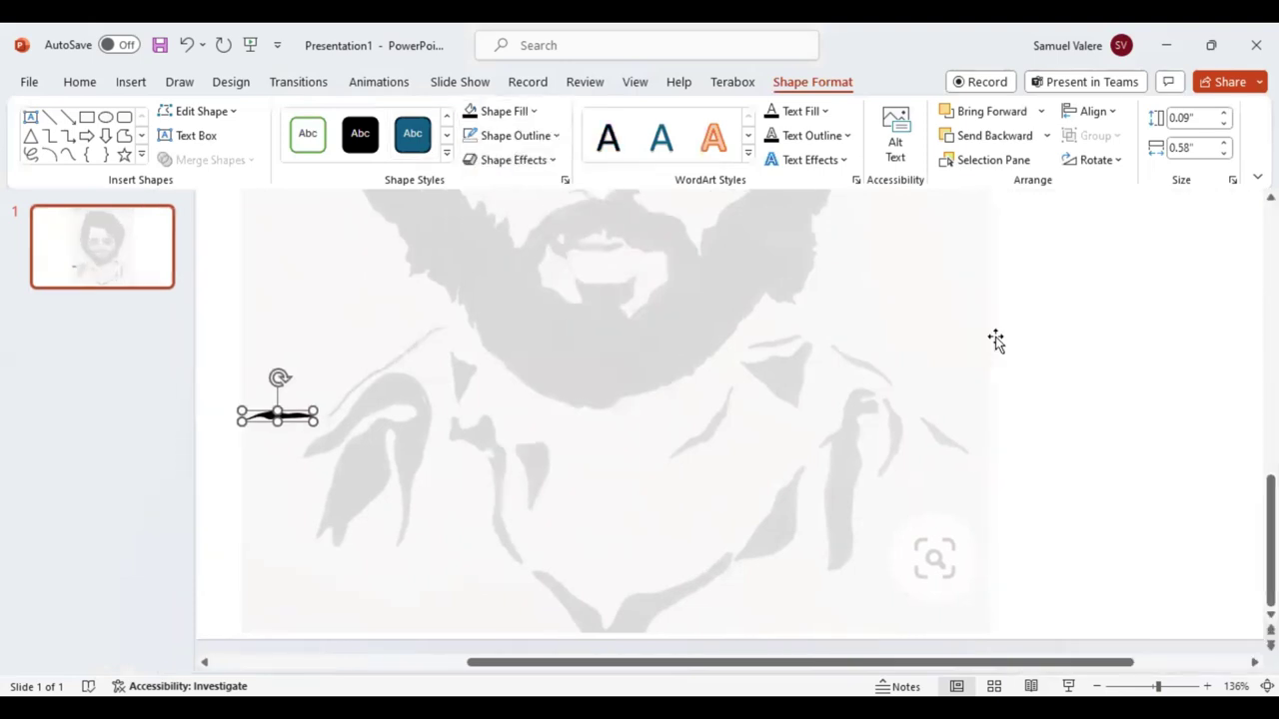
Scribble a second black-filled stroke along the shoulder rising toward the beard.
left_click(67, 156)
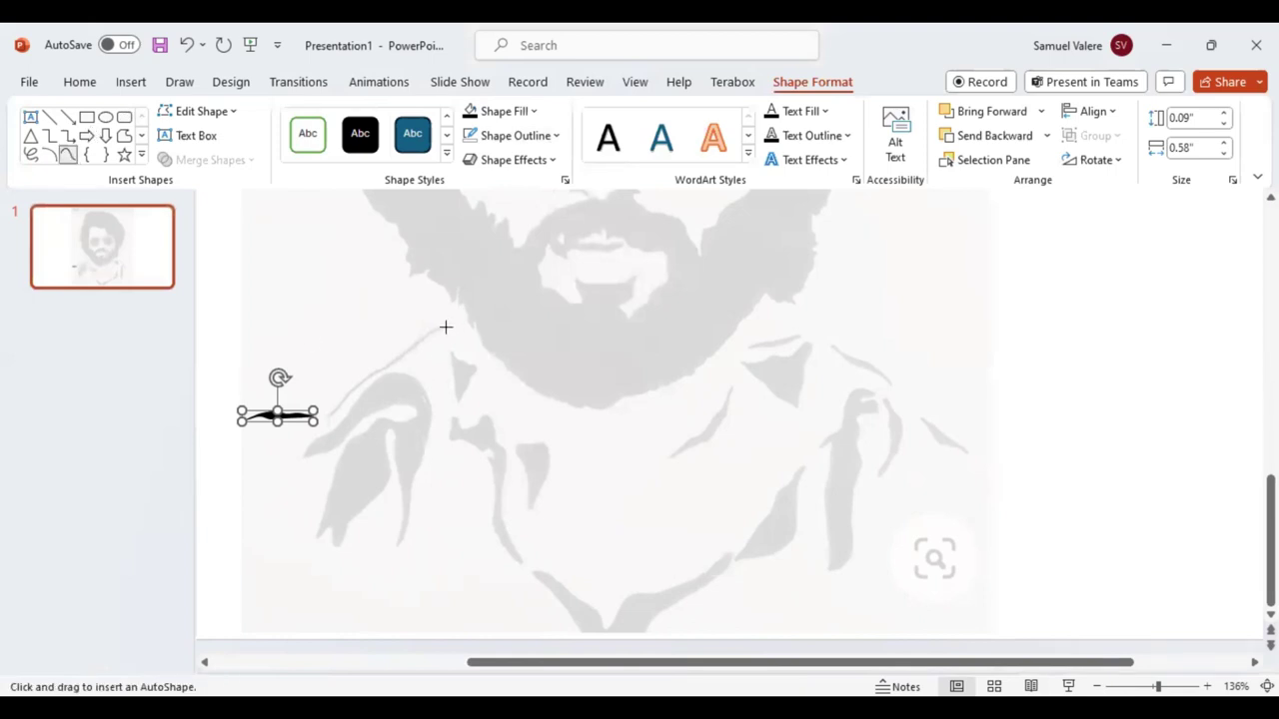
mouse_move(446, 324)
left_mouse_down()
mouse_move(360, 374)
mouse_move(324, 414)
mouse_move(447, 324)
left_mouse_up()
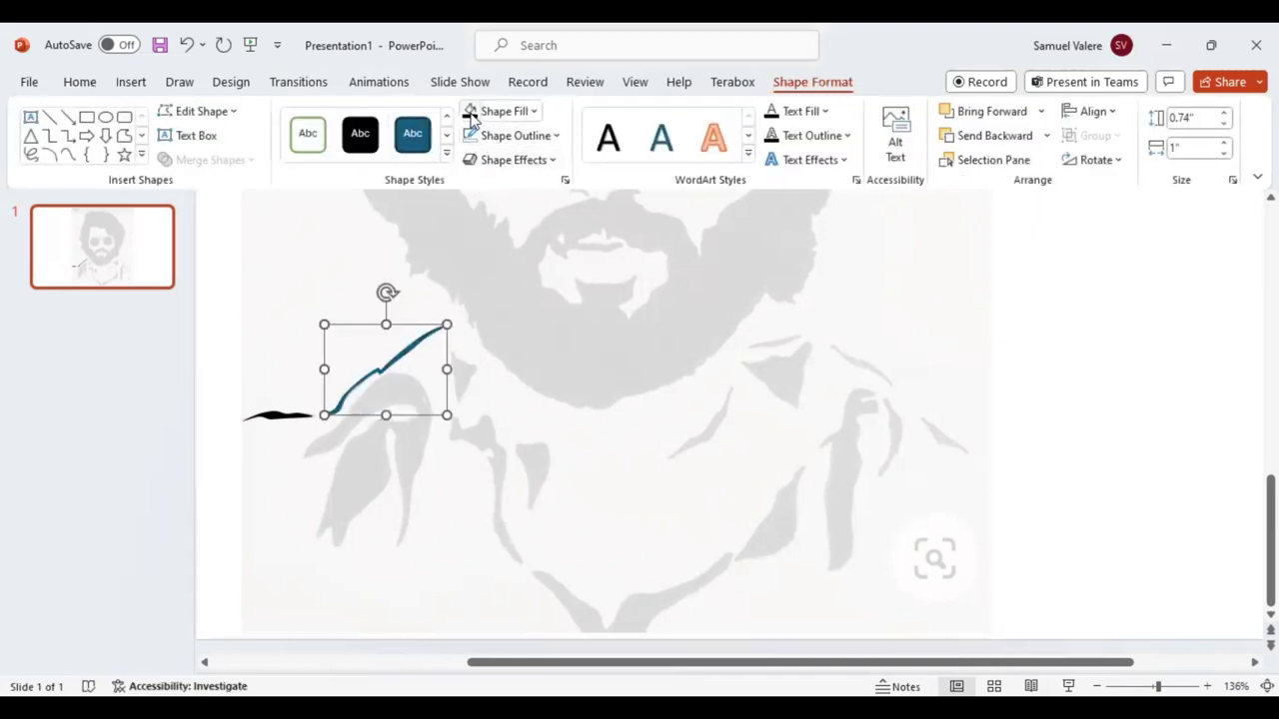
left_click(68, 155)
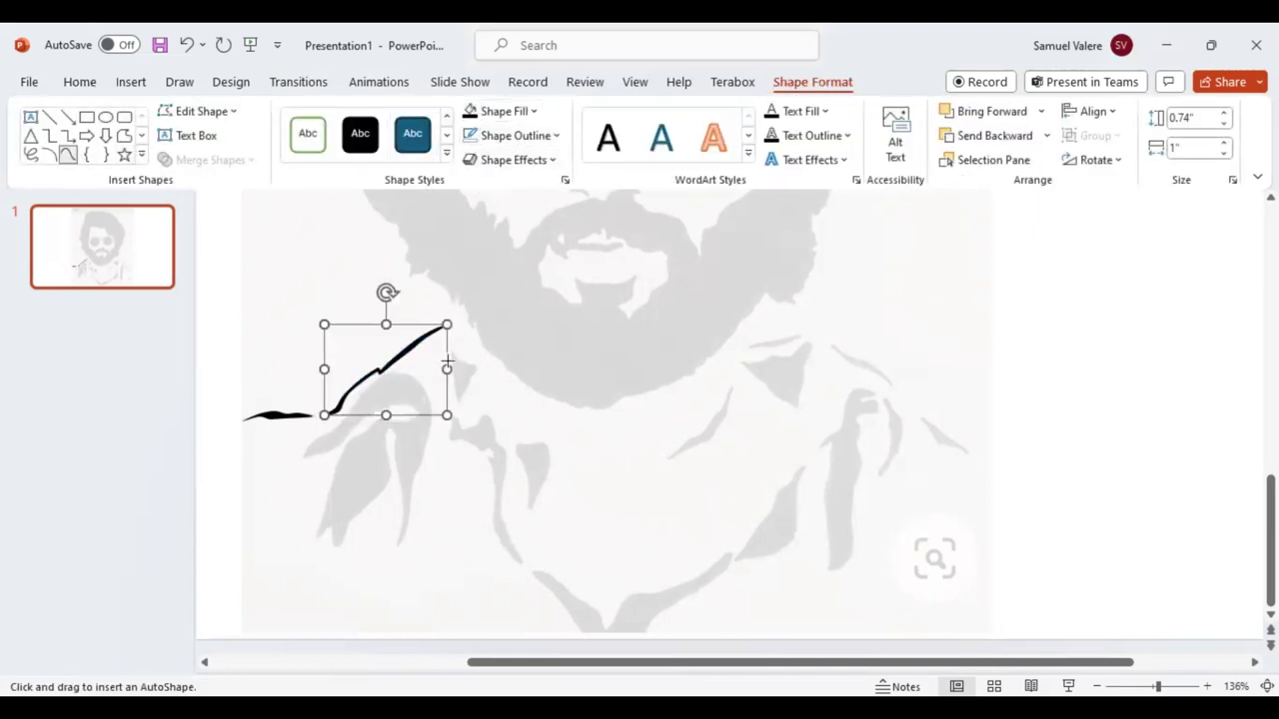
mouse_move(451, 349)
left_mouse_down()
mouse_move(454, 400)
mouse_move(475, 368)
left_mouse_up()
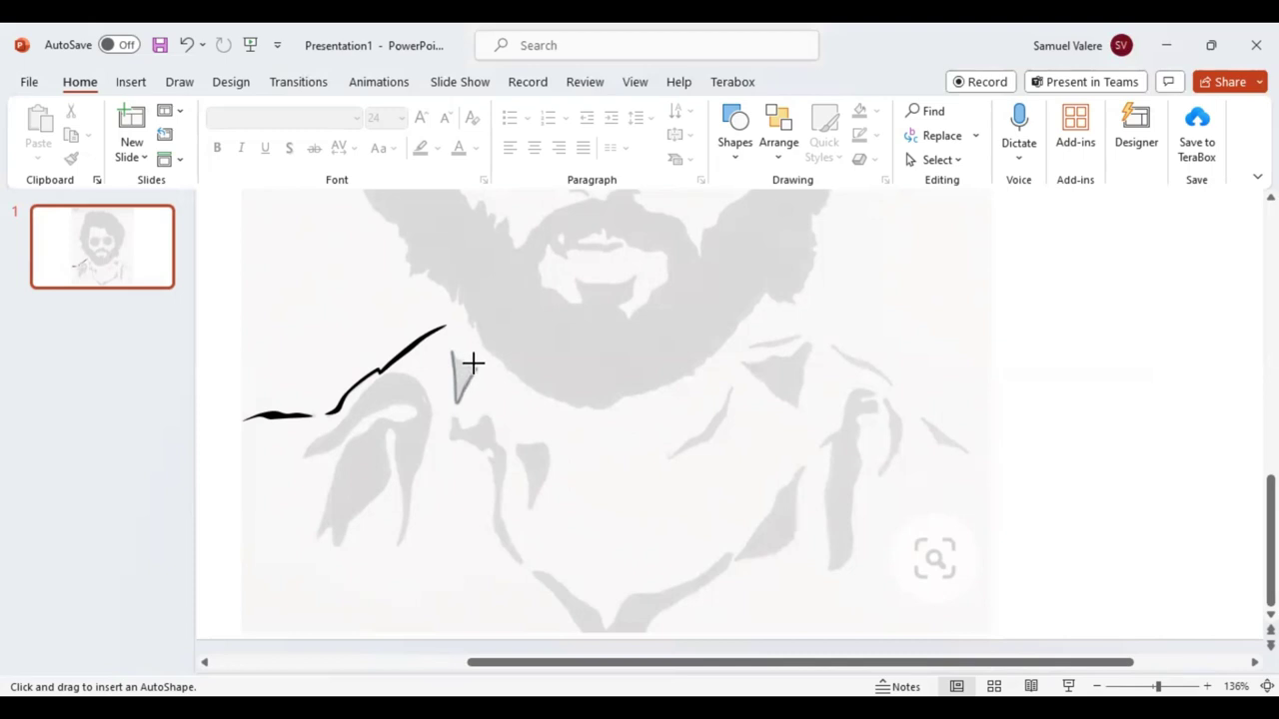
Close the small piece beside the collar and fill it black.
left_click_drag(470, 364, 460, 358)
left_click_drag(459, 359, 455, 350)
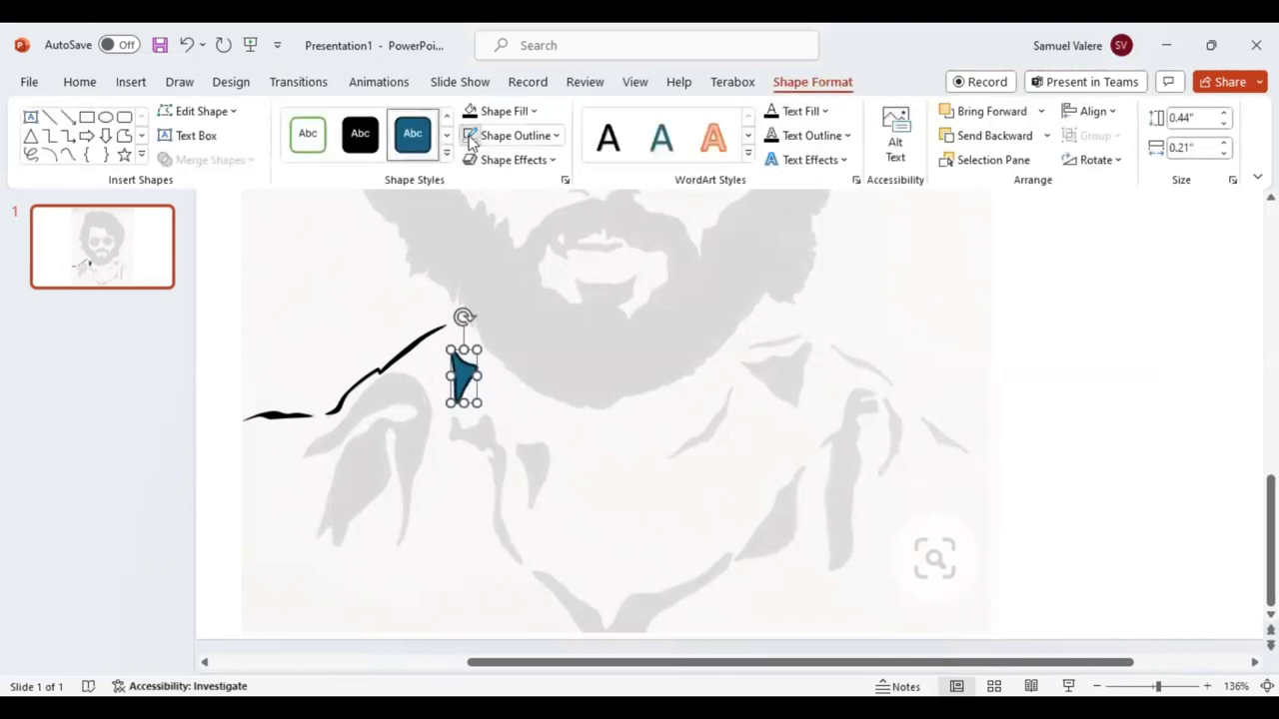
left_click(469, 118)
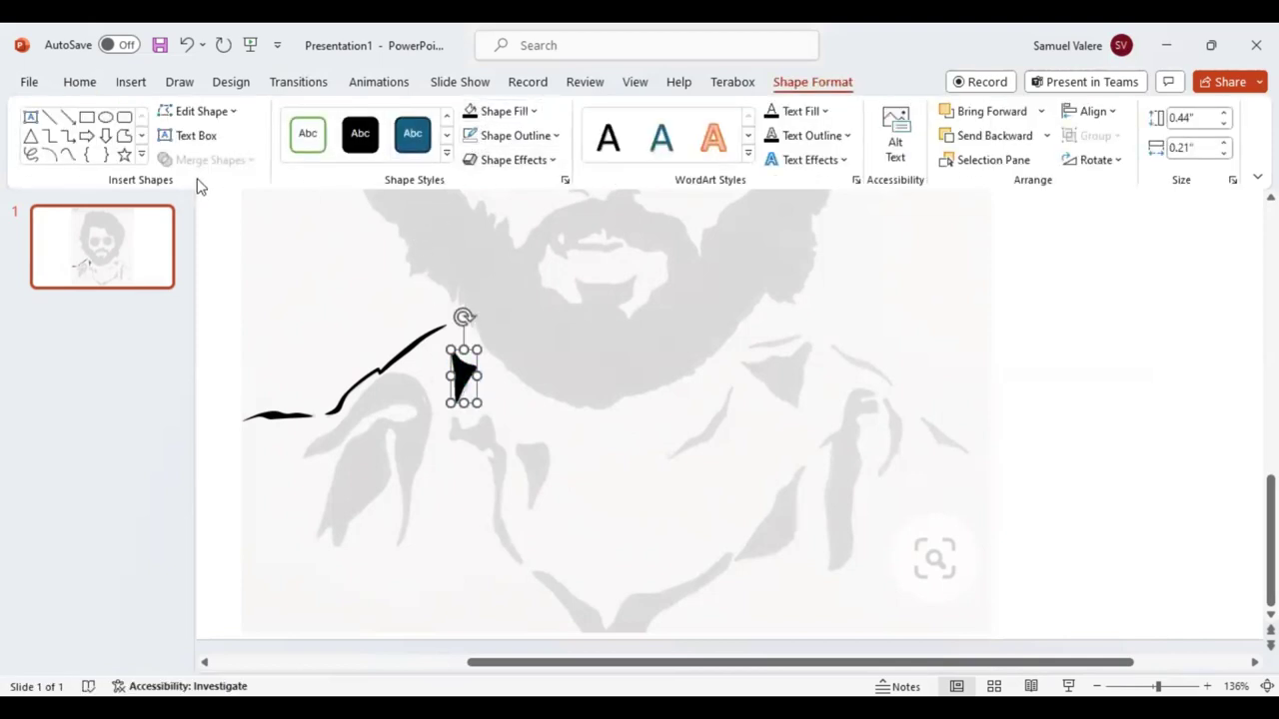
Trace the large left shirt fold as a freeform and fill it black.
left_click(68, 155)
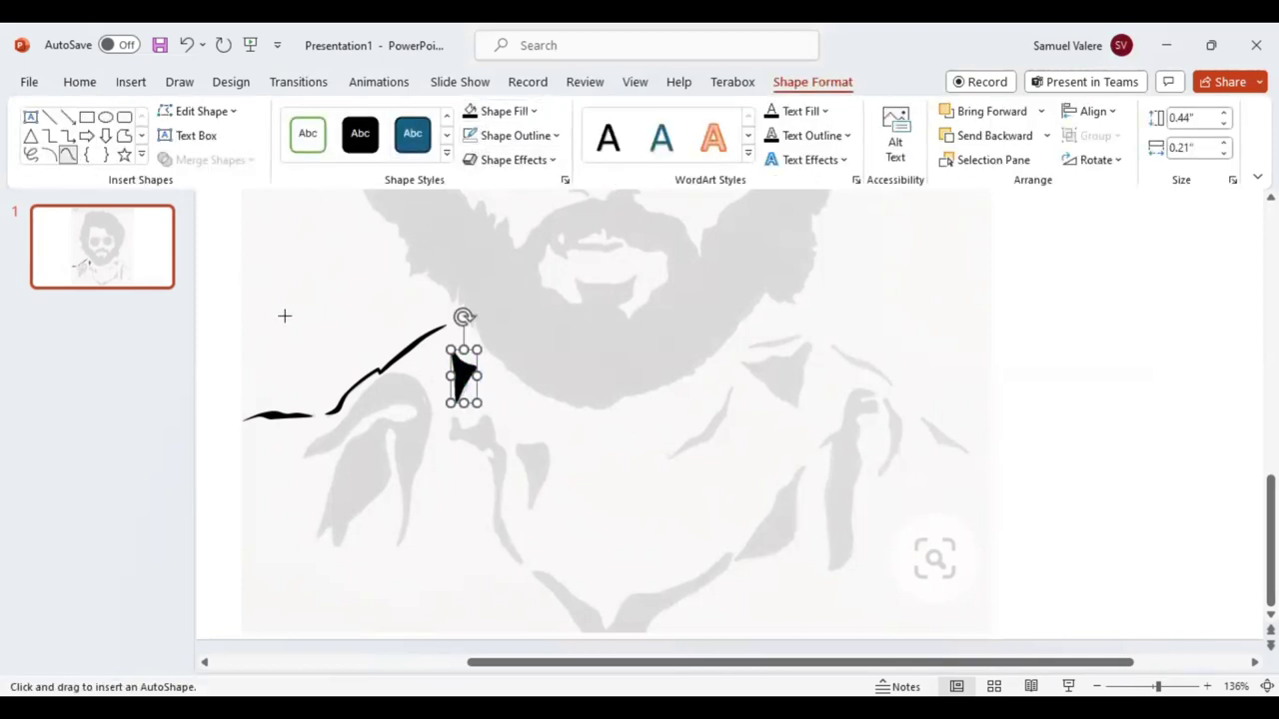
left_click(394, 544)
mouse_move(401, 524)
left_mouse_down()
mouse_move(390, 430)
mouse_move(389, 478)
mouse_move(338, 539)
left_mouse_up()
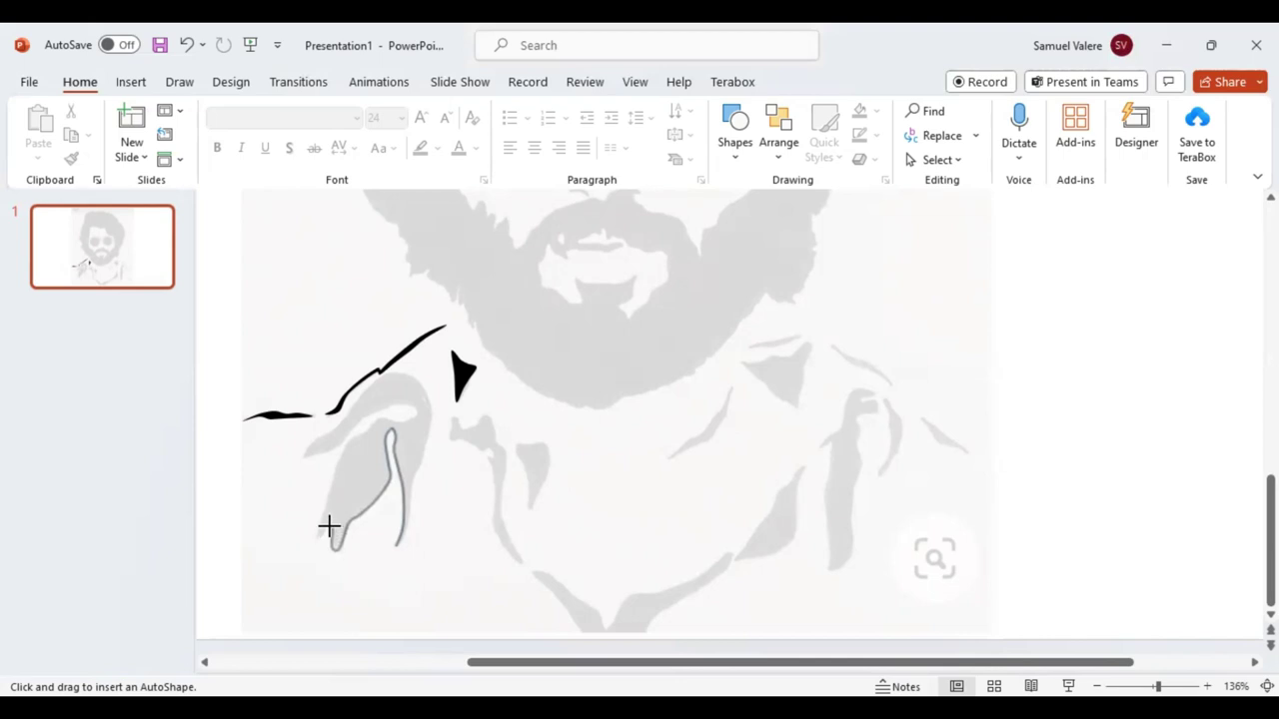
mouse_move(329, 526)
left_mouse_down()
mouse_move(313, 536)
mouse_move(346, 436)
mouse_move(415, 410)
mouse_move(355, 423)
mouse_move(333, 445)
left_mouse_up()
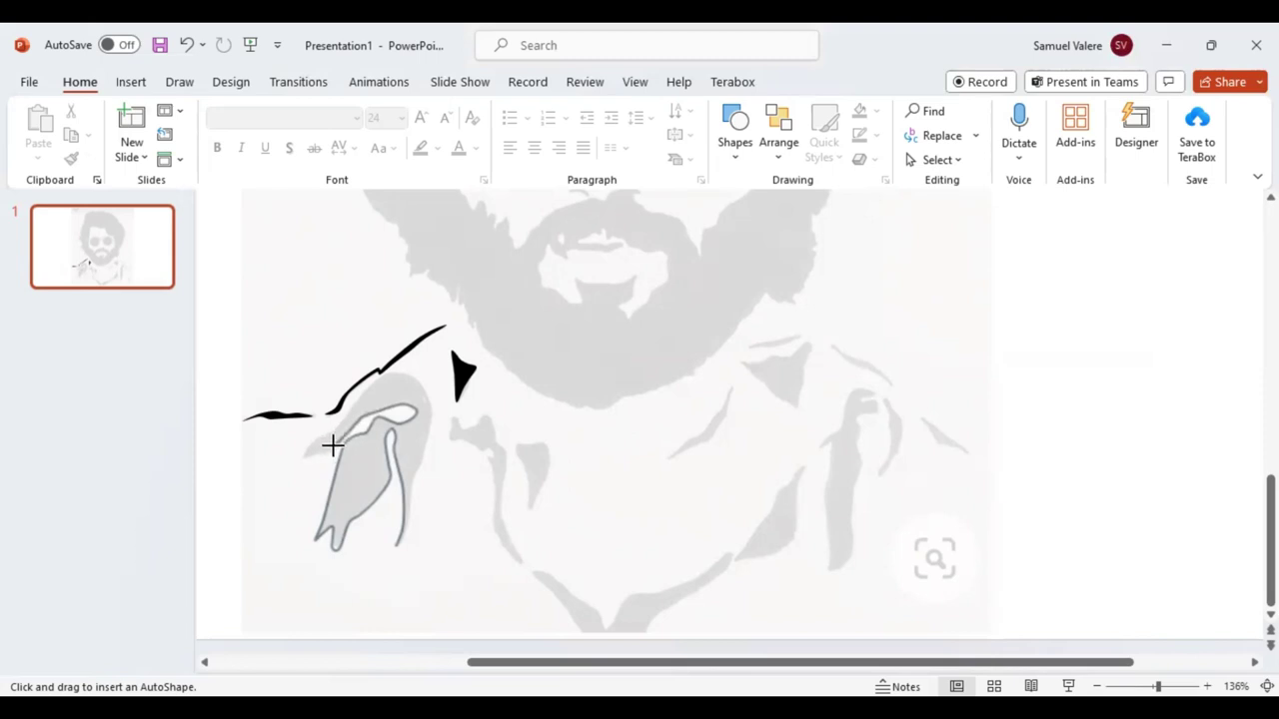
mouse_move(333, 447)
left_mouse_down()
mouse_move(296, 454)
mouse_move(331, 431)
left_mouse_up()
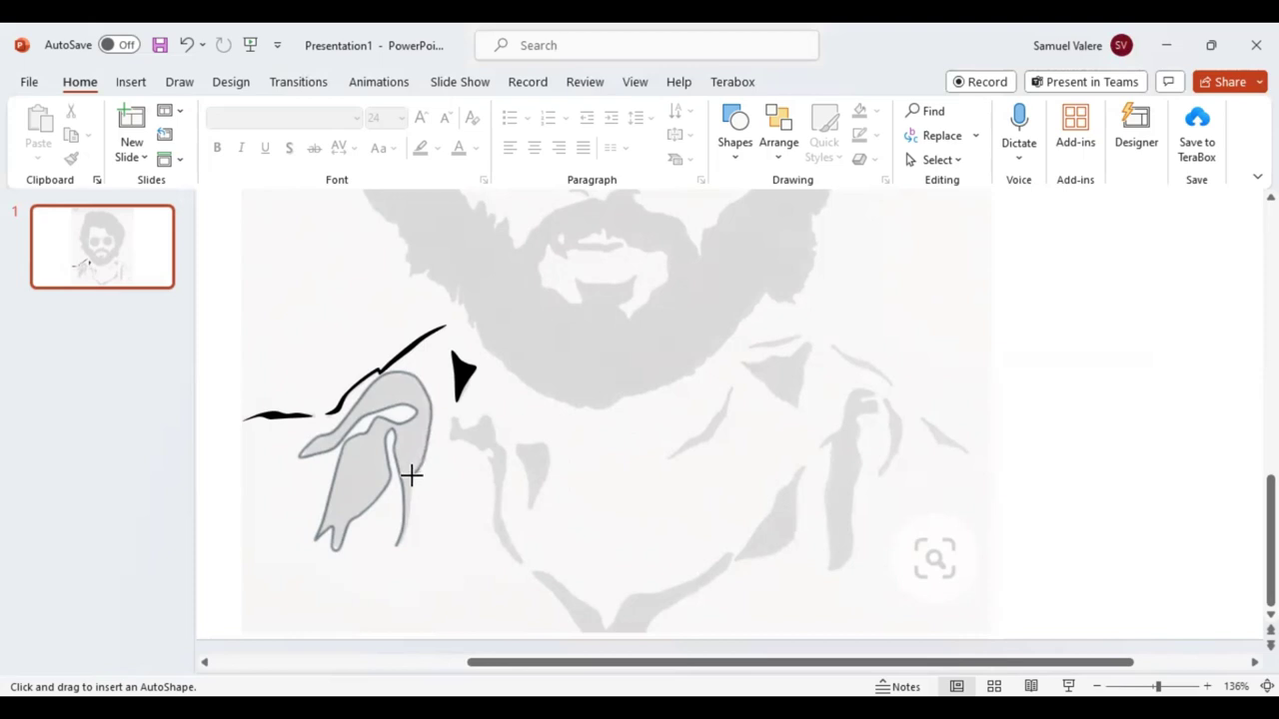
double_click(397, 551)
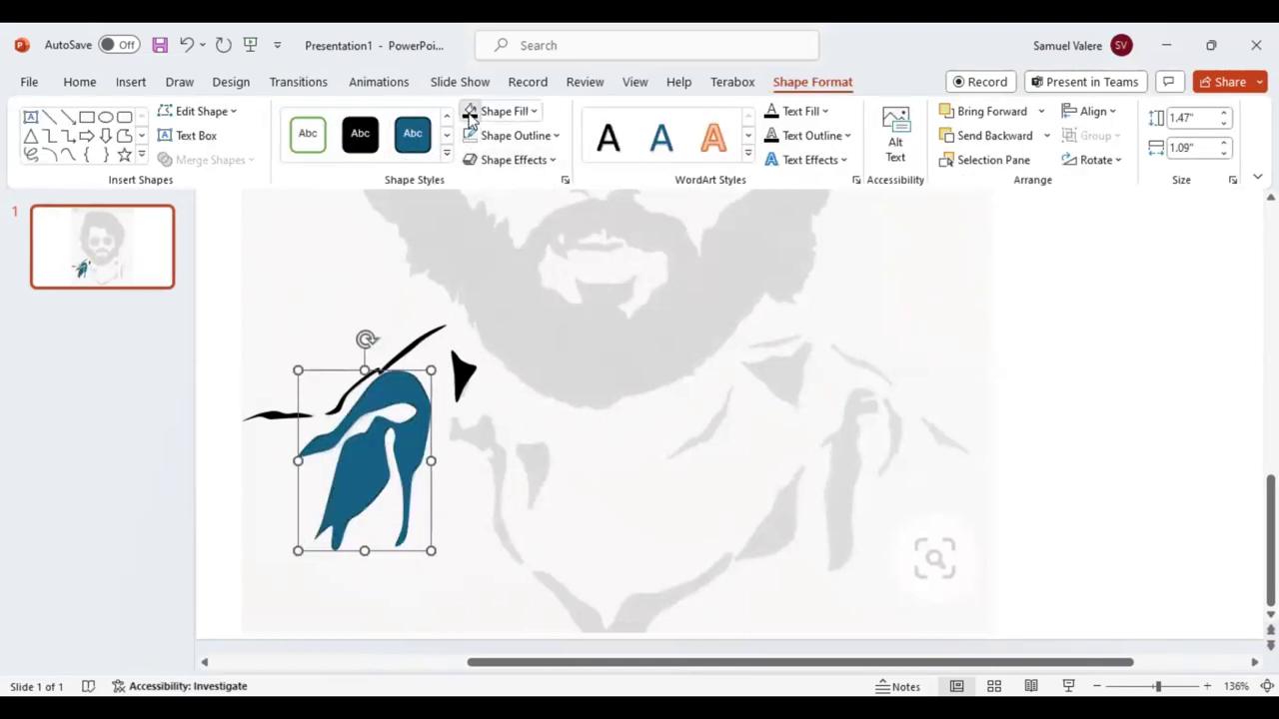
left_click(469, 111)
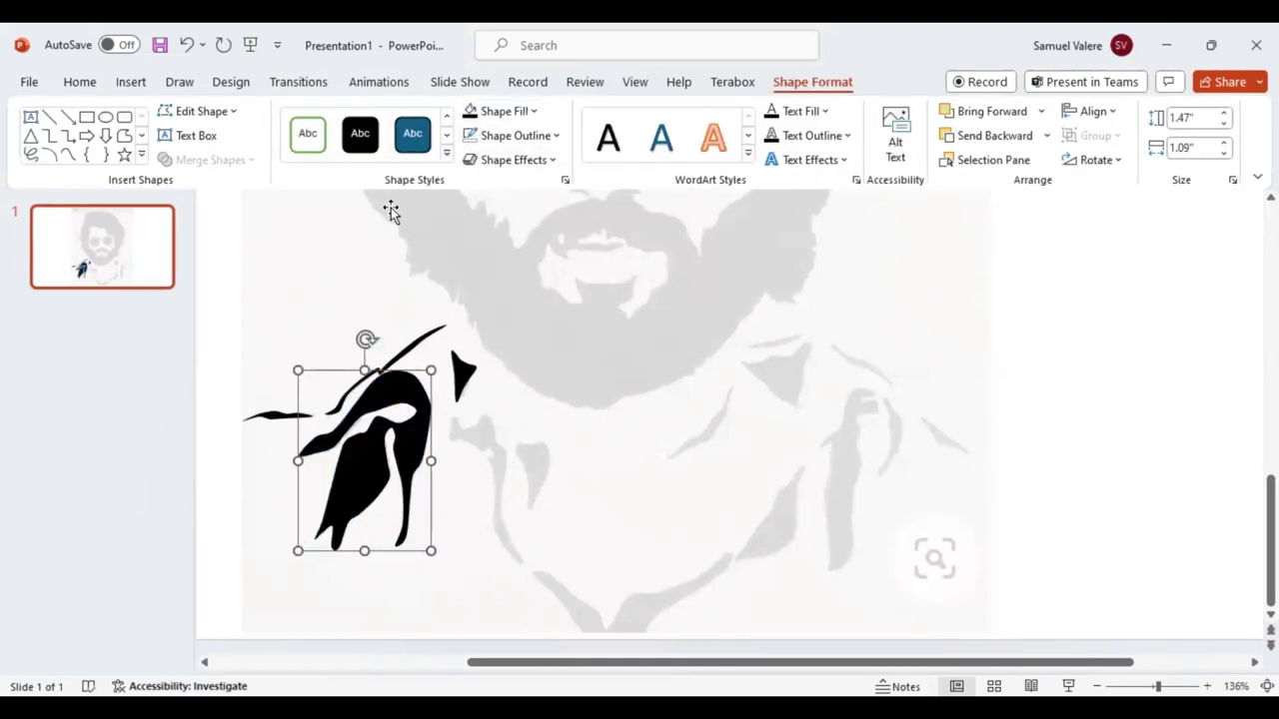
left_click(66, 156)
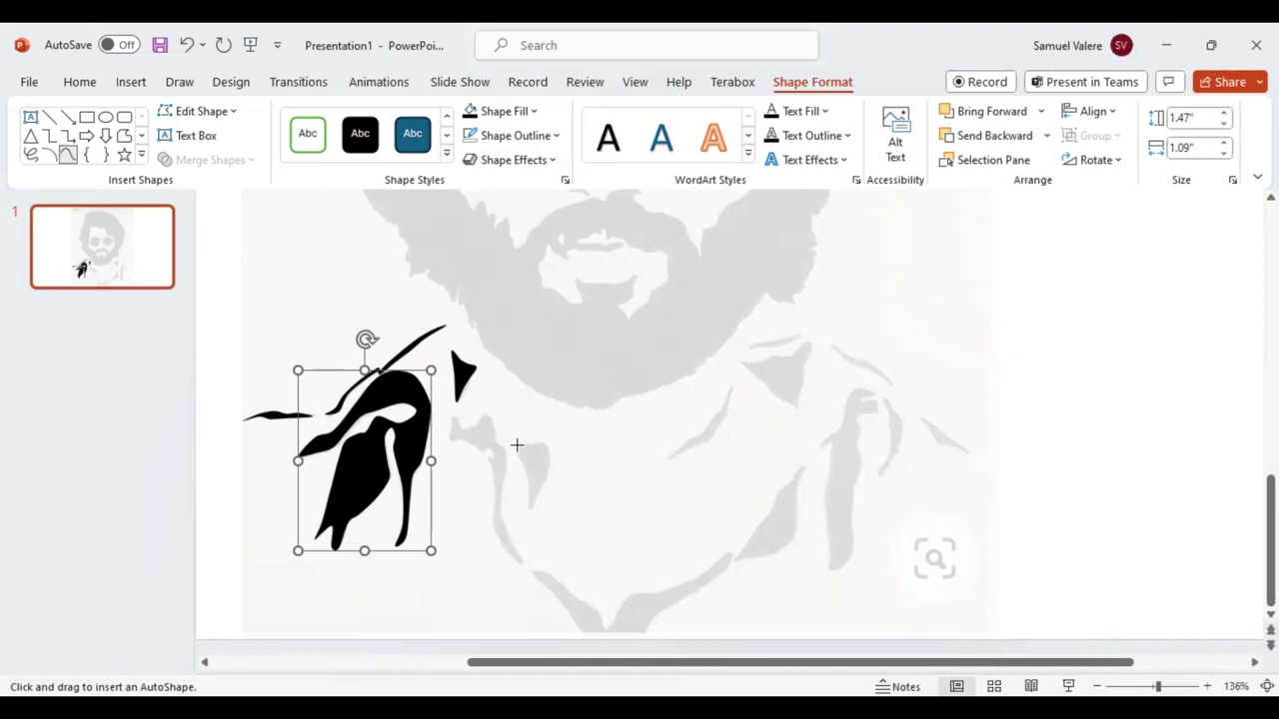
Trace a small teardrop patch on the shirt front below the beard, filled black.
left_click(515, 439)
mouse_move(521, 445)
left_mouse_down()
mouse_move(542, 446)
mouse_move(531, 509)
mouse_move(513, 442)
left_mouse_up()
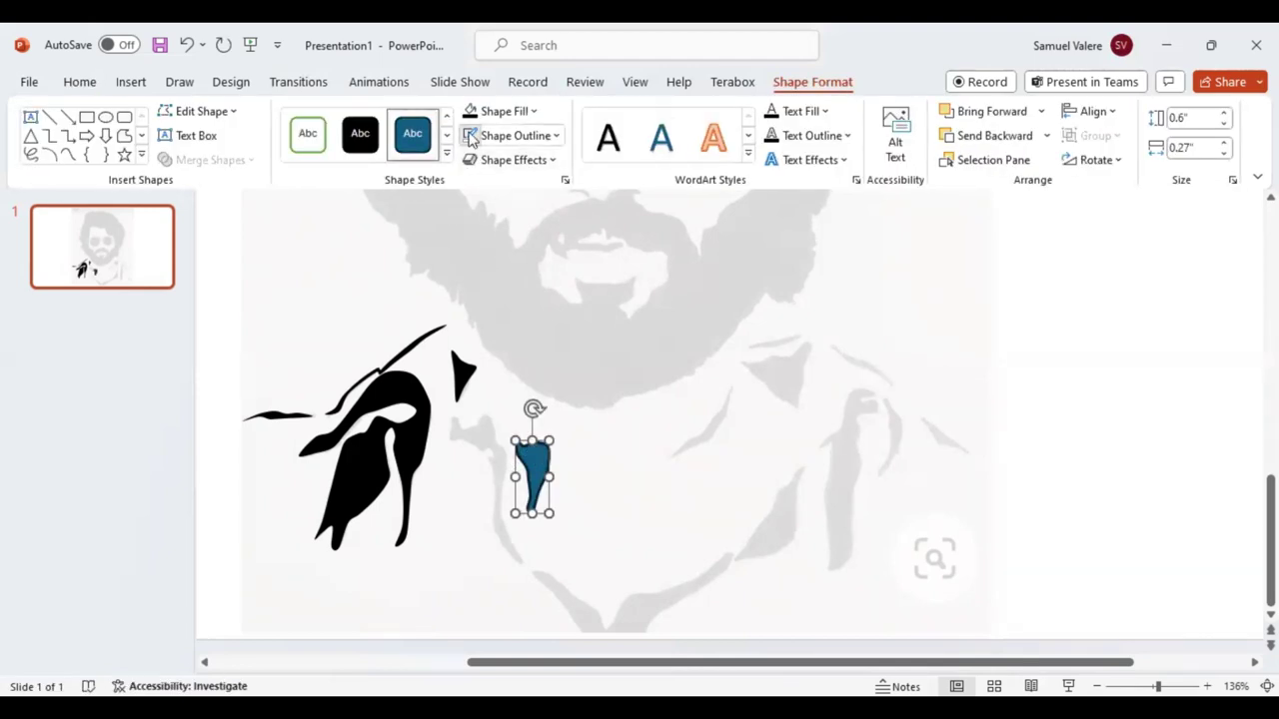
left_click(469, 111)
left_click(67, 154)
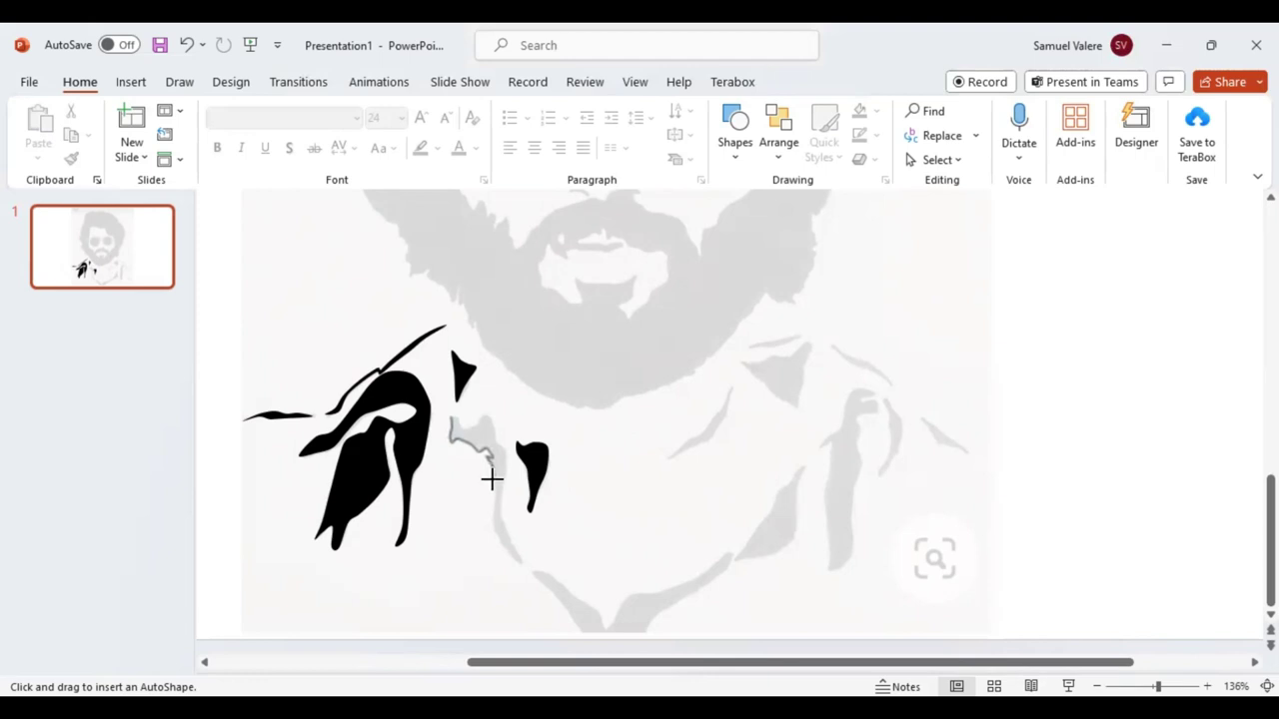
Trace the tall jagged shirt edge below the collar as a closed black shape.
mouse_move(492, 479)
left_mouse_down()
mouse_move(490, 537)
mouse_move(515, 562)
mouse_move(507, 450)
mouse_move(487, 415)
left_mouse_up()
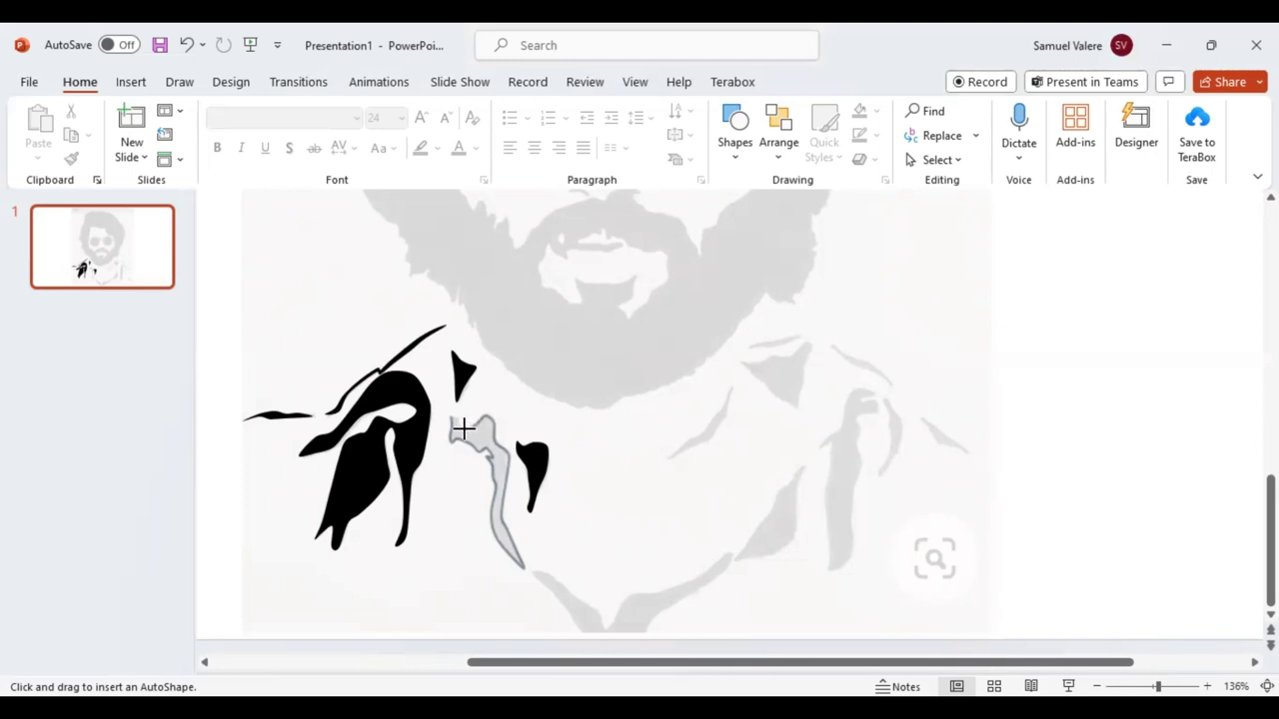
left_click(452, 418)
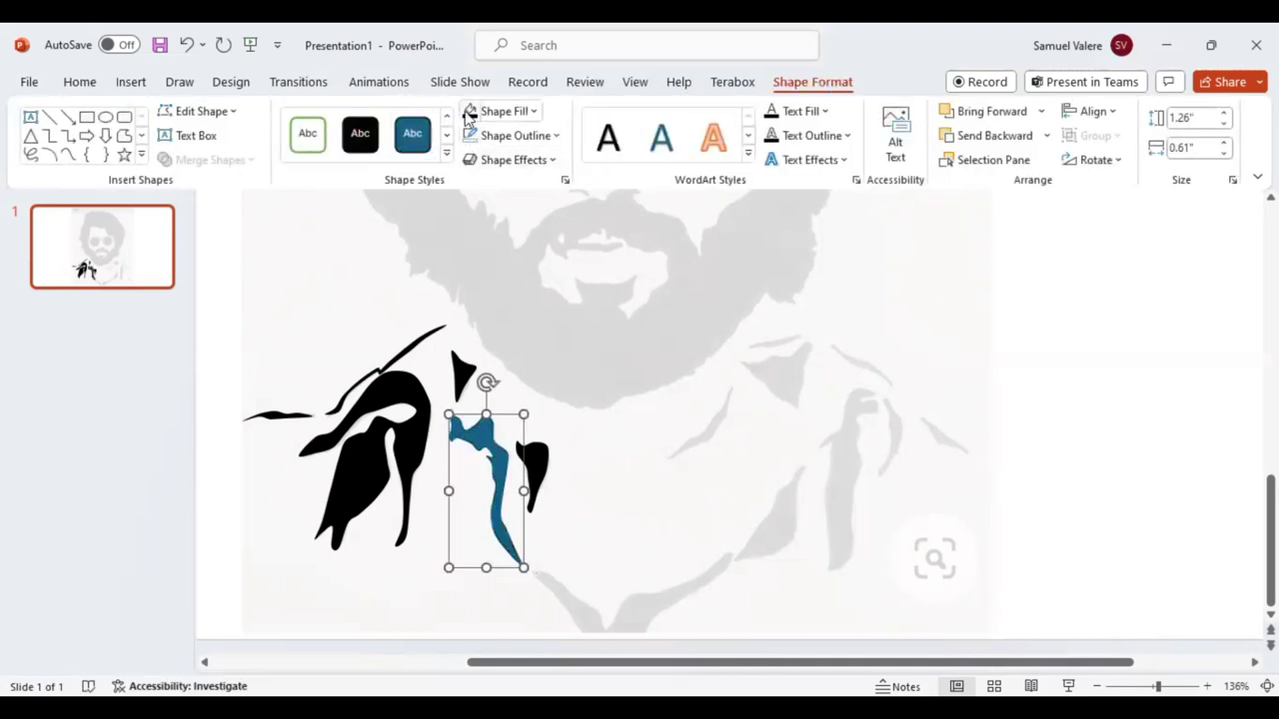
left_click(469, 111)
left_click(67, 155)
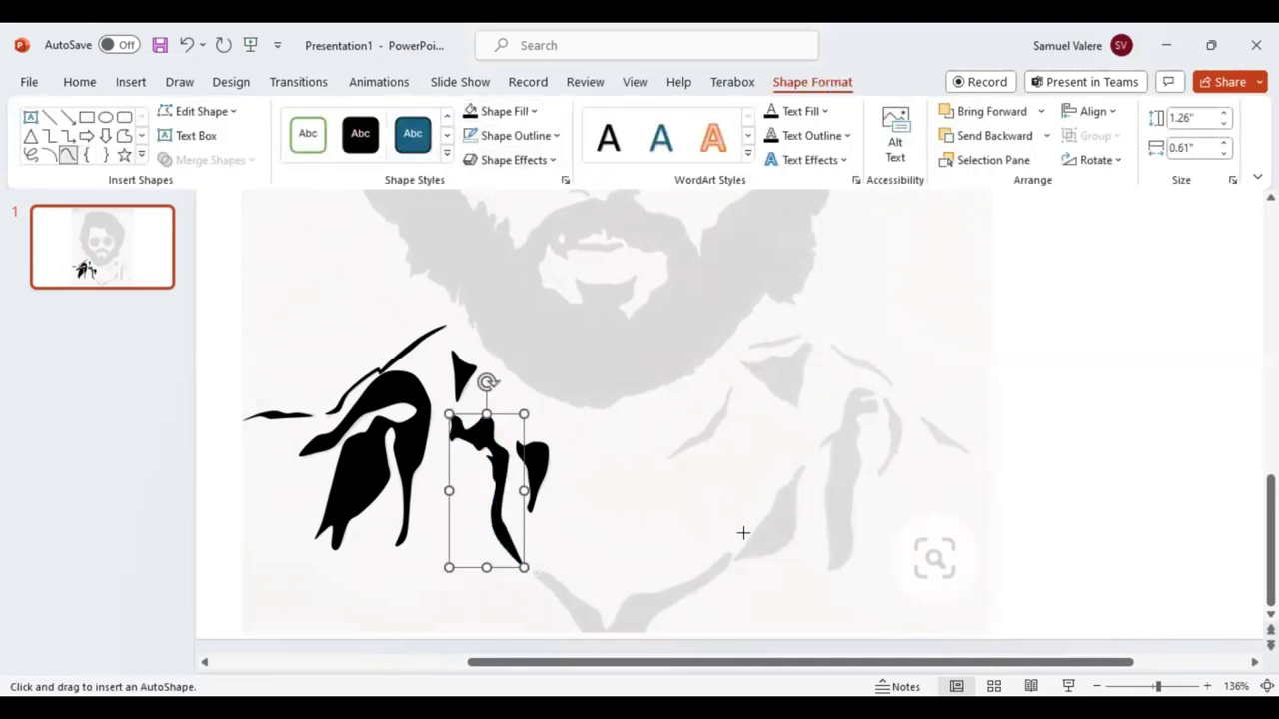
Trace a diagonal stroke on the collar right of the beard and fill it black.
left_click(721, 402)
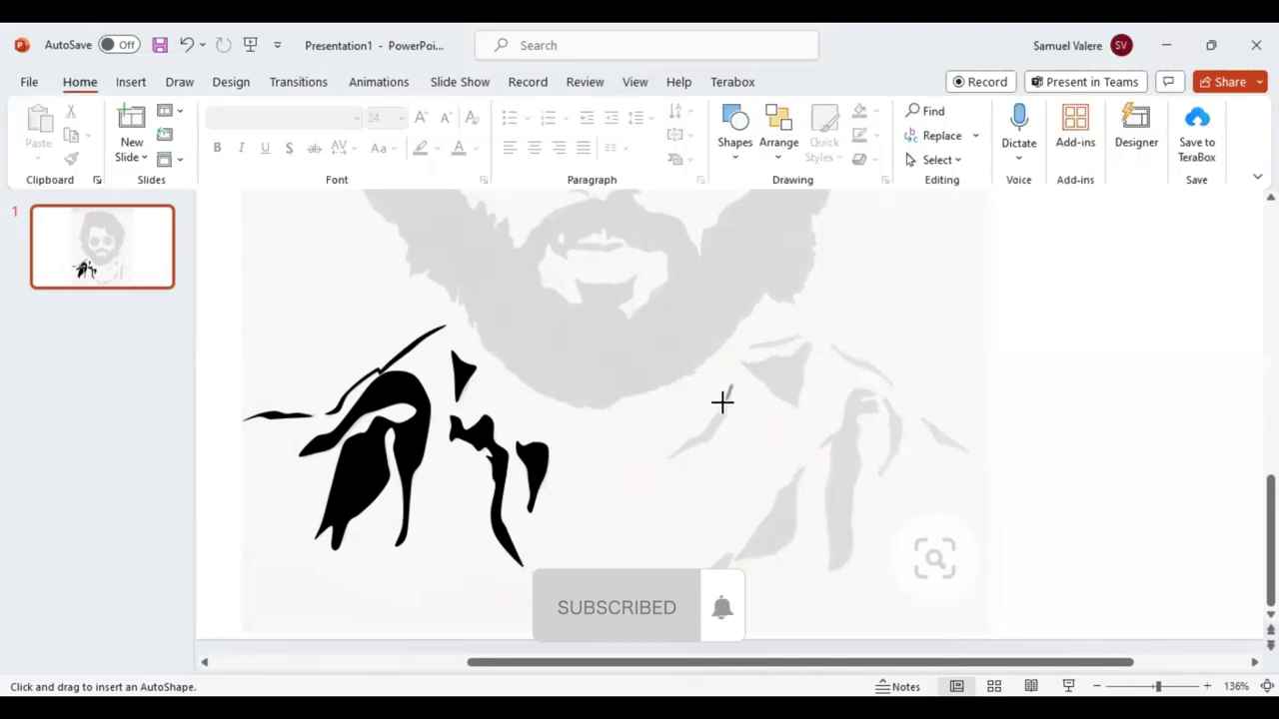
mouse_move(721, 402)
left_mouse_down()
mouse_move(705, 430)
mouse_move(665, 455)
mouse_move(707, 440)
mouse_move(733, 385)
left_mouse_up()
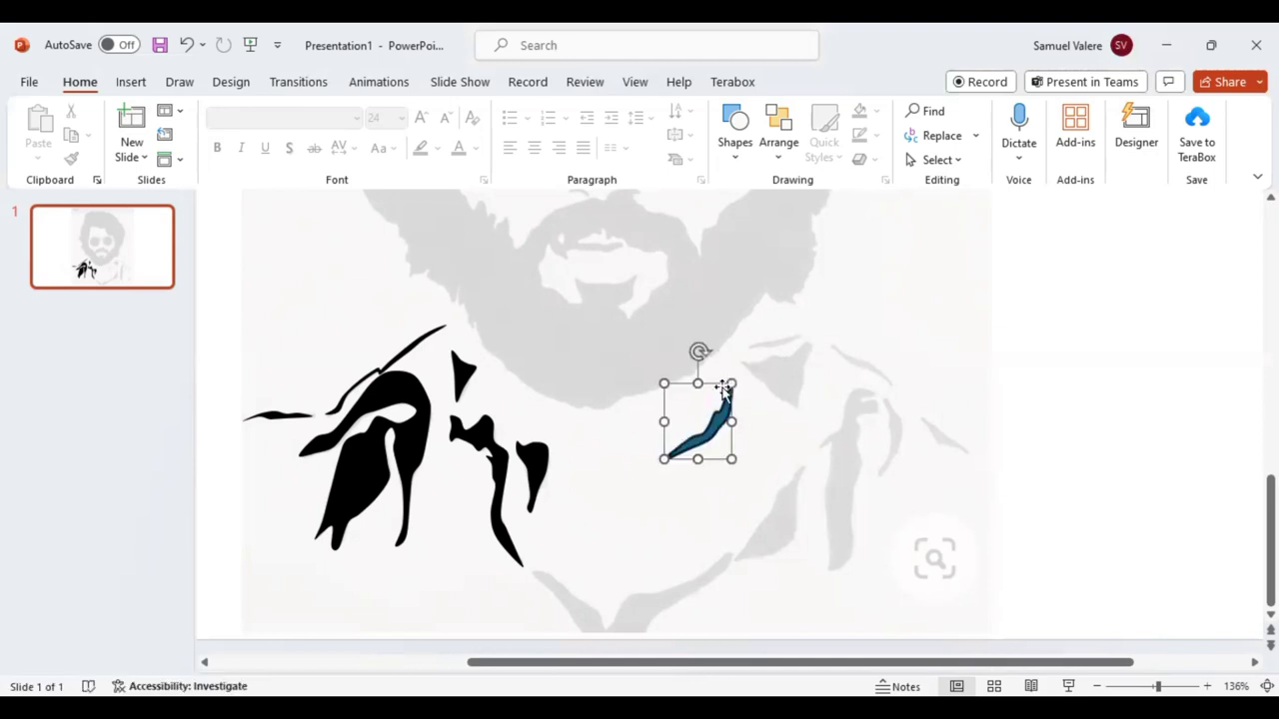
left_click(472, 115)
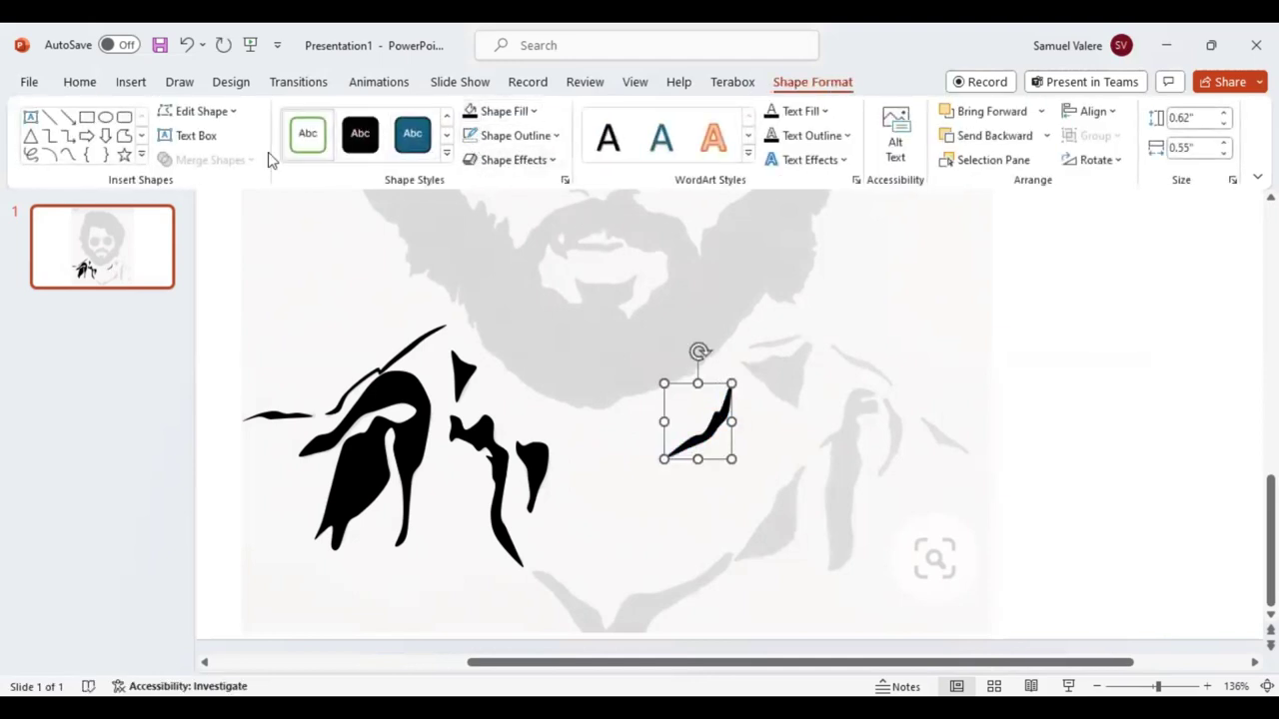
Add a thin line above the collar and a black triangular collar patch.
left_click(67, 155)
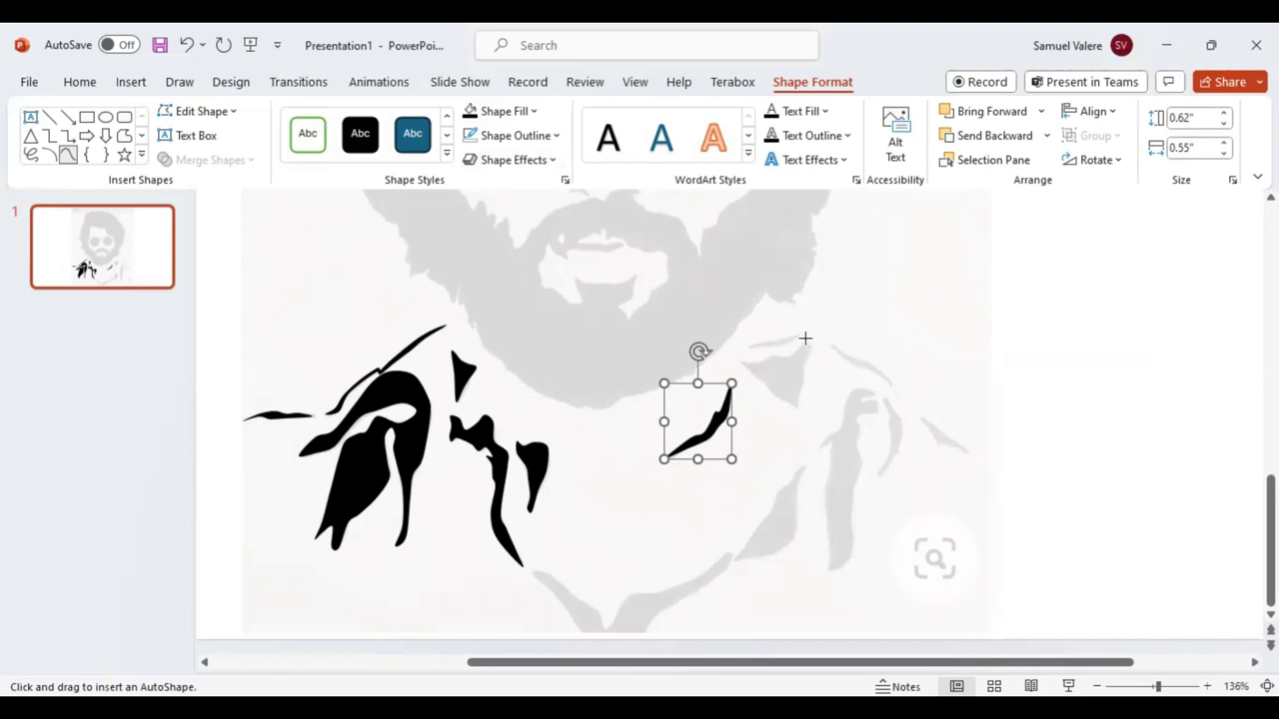
mouse_move(800, 340)
left_mouse_down()
mouse_move(750, 347)
mouse_move(799, 336)
left_mouse_up()
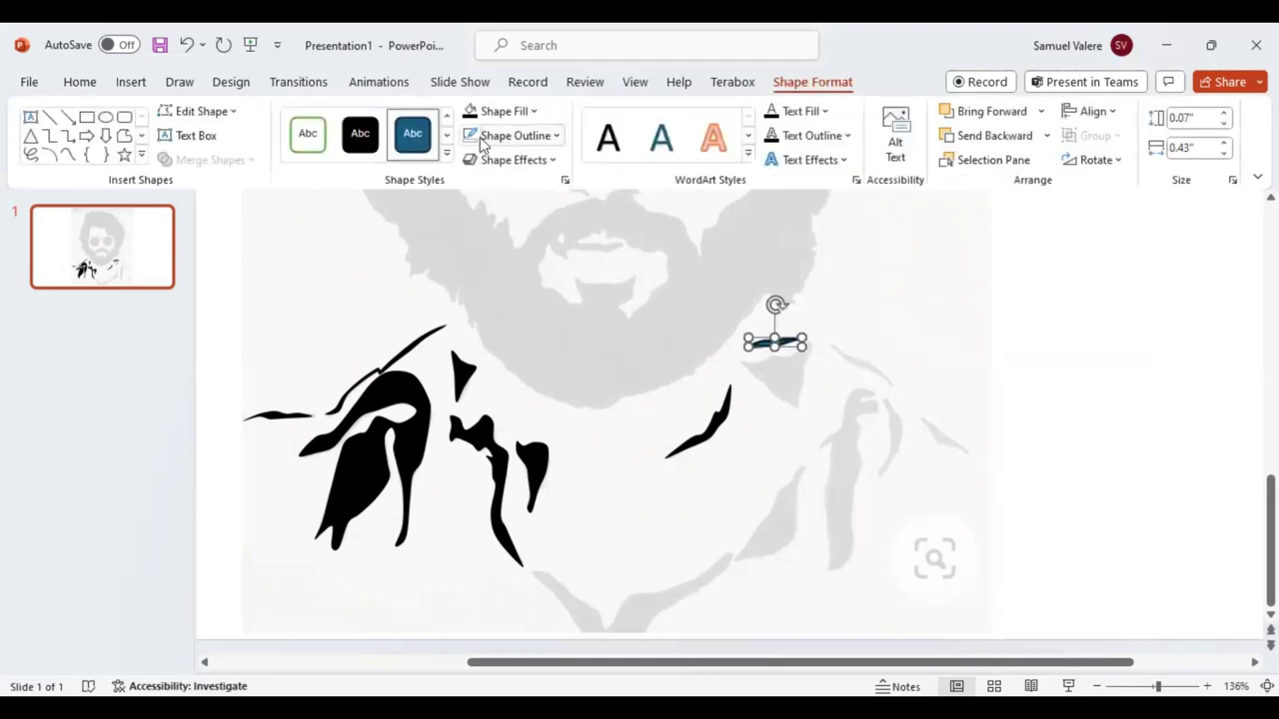
left_click(67, 155)
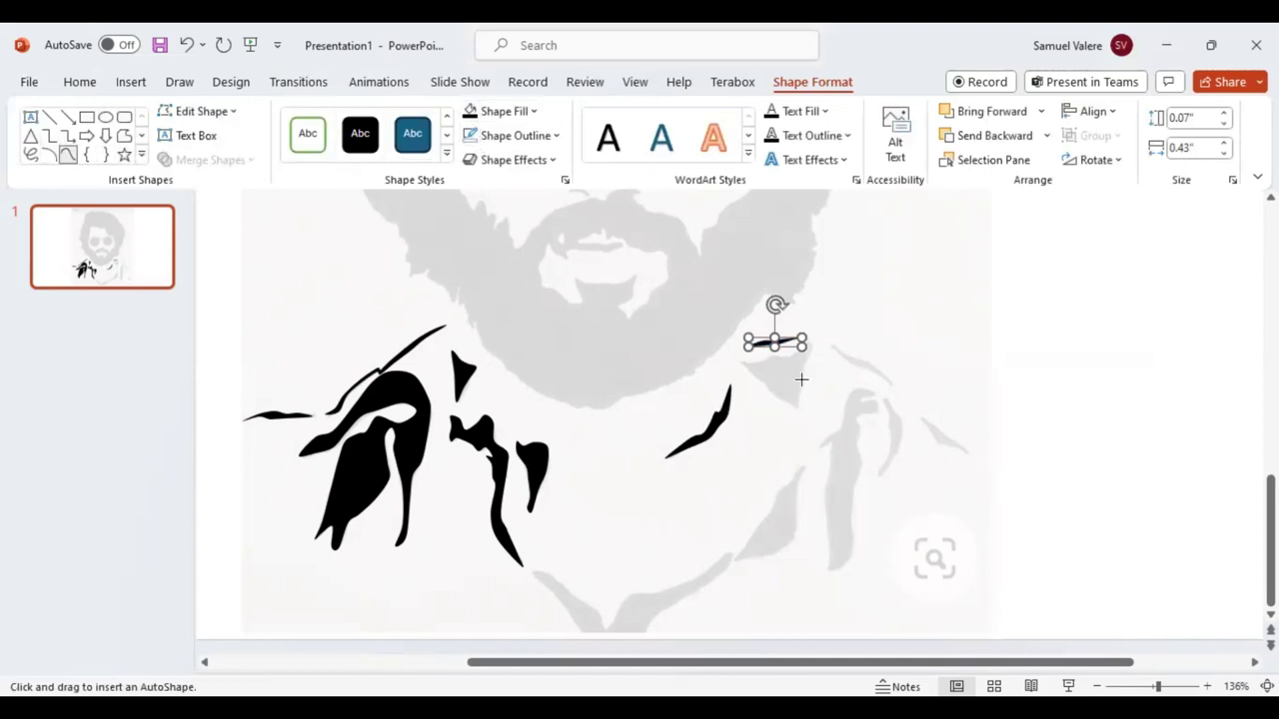
mouse_move(797, 407)
left_mouse_down()
mouse_move(809, 349)
mouse_move(750, 363)
mouse_move(791, 404)
left_mouse_up()
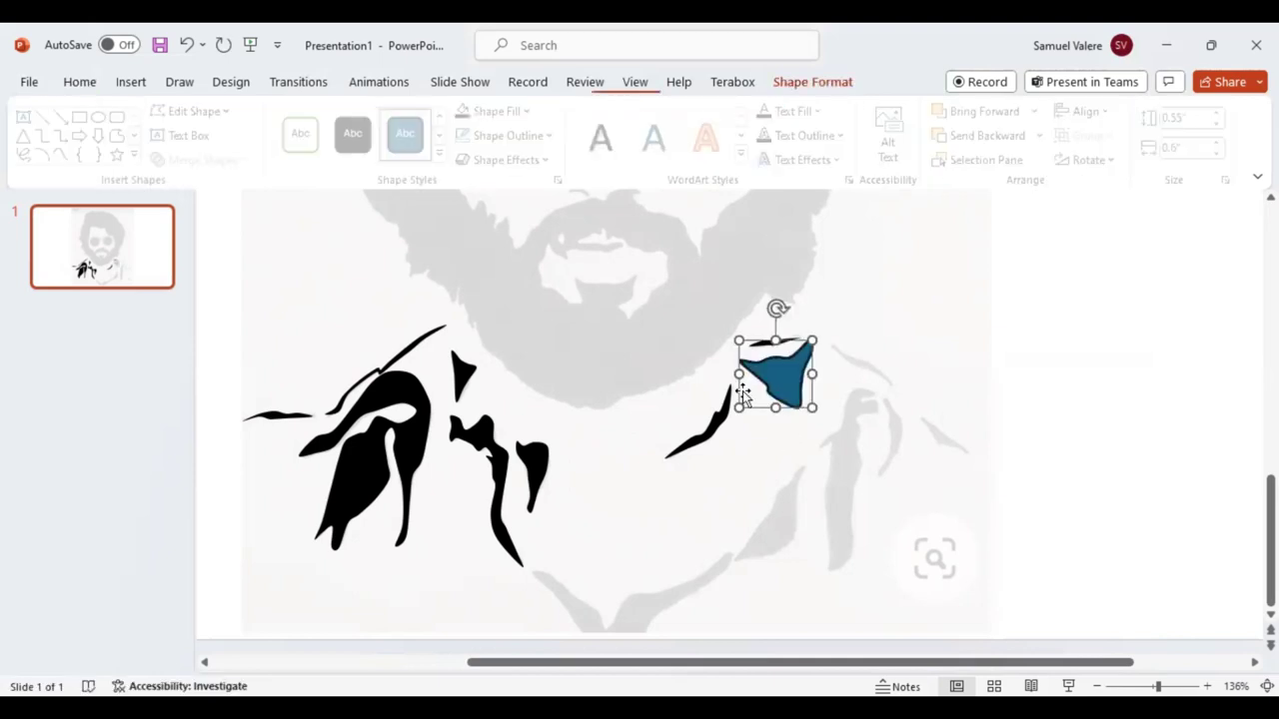
left_click(496, 111)
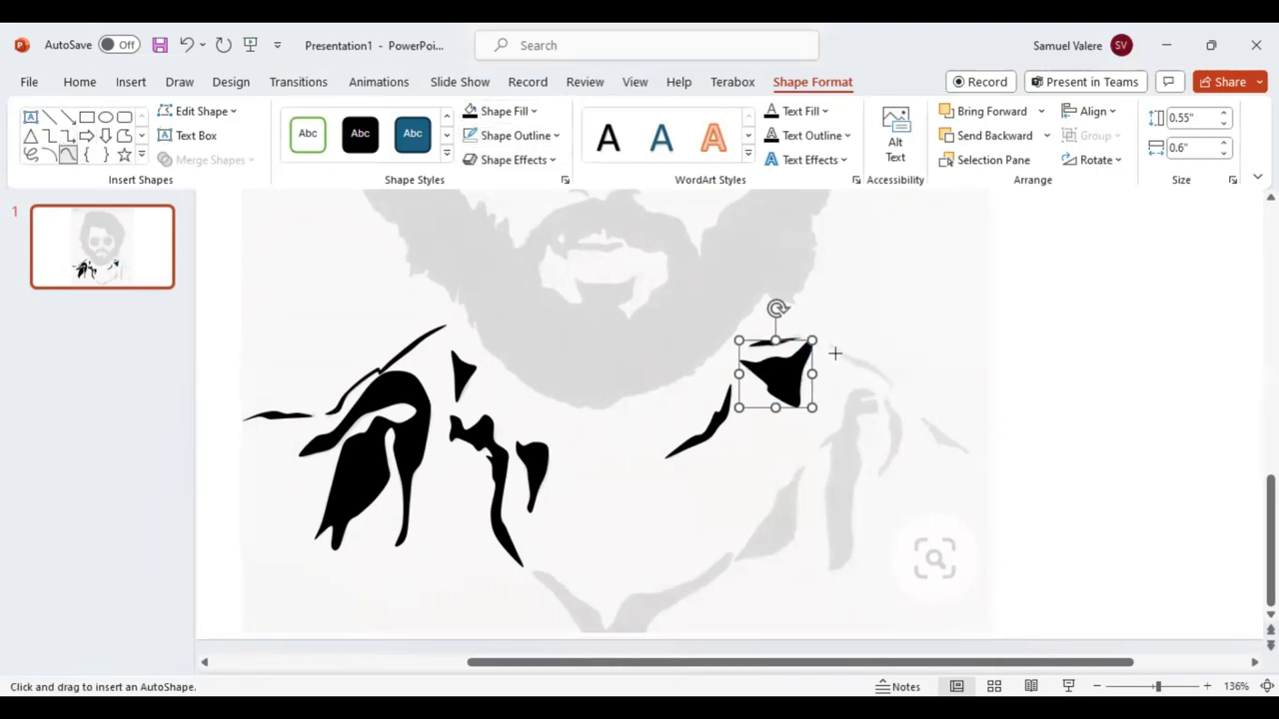
mouse_move(829, 346)
left_mouse_down()
mouse_move(885, 380)
mouse_move(833, 346)
left_mouse_up()
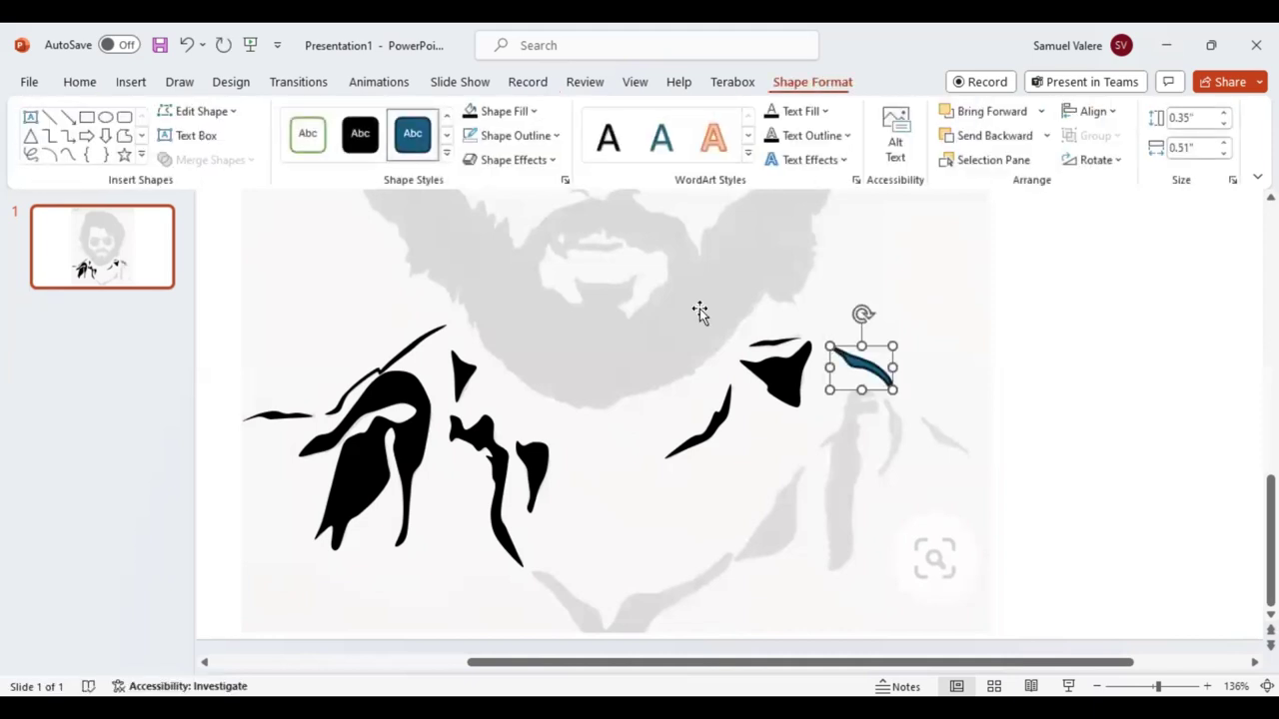
Fill the curved stroke black and add a small black curve on the right shoulder.
left_click(470, 135)
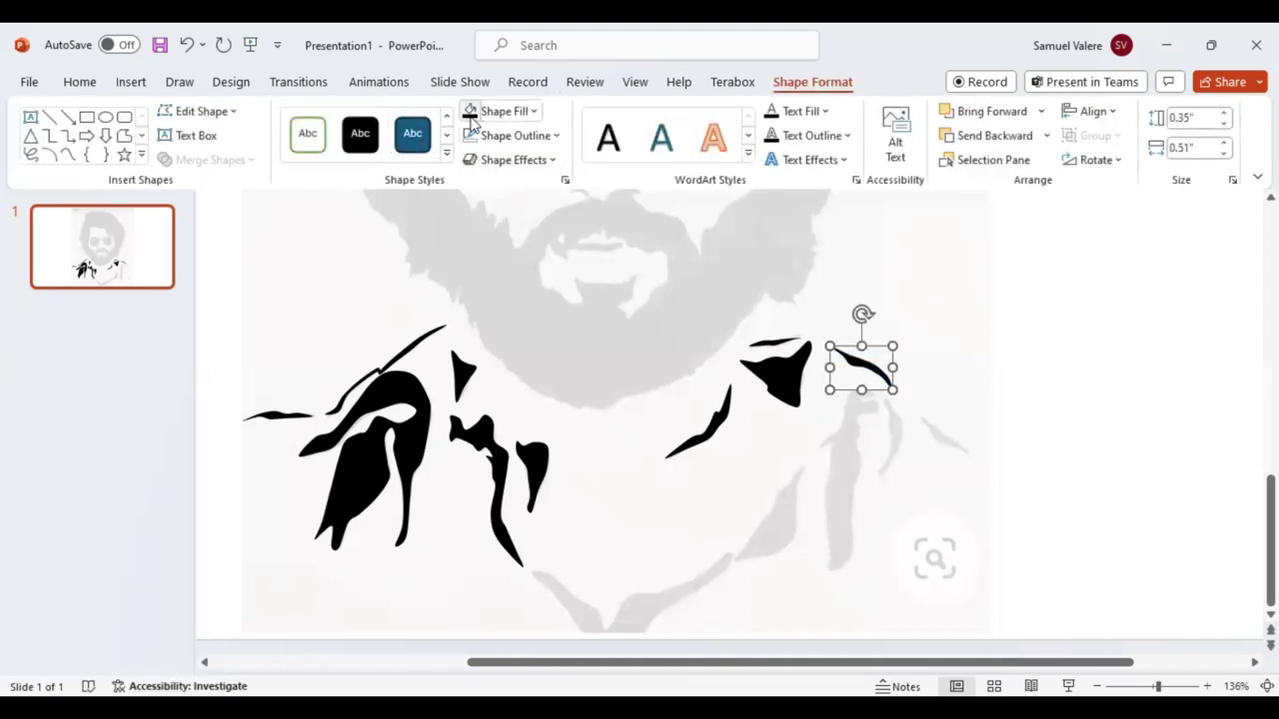
left_click(67, 153)
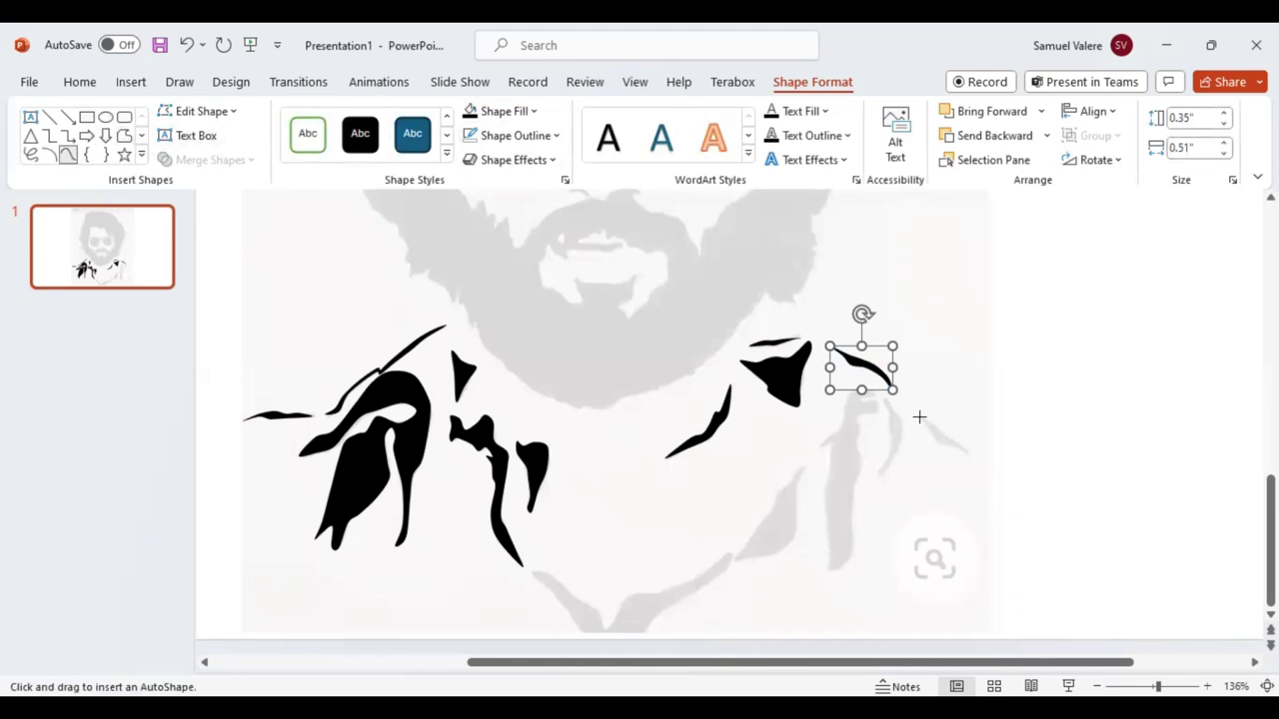
mouse_move(919, 418)
left_mouse_down()
mouse_move(937, 443)
mouse_move(963, 445)
mouse_move(921, 420)
left_mouse_up()
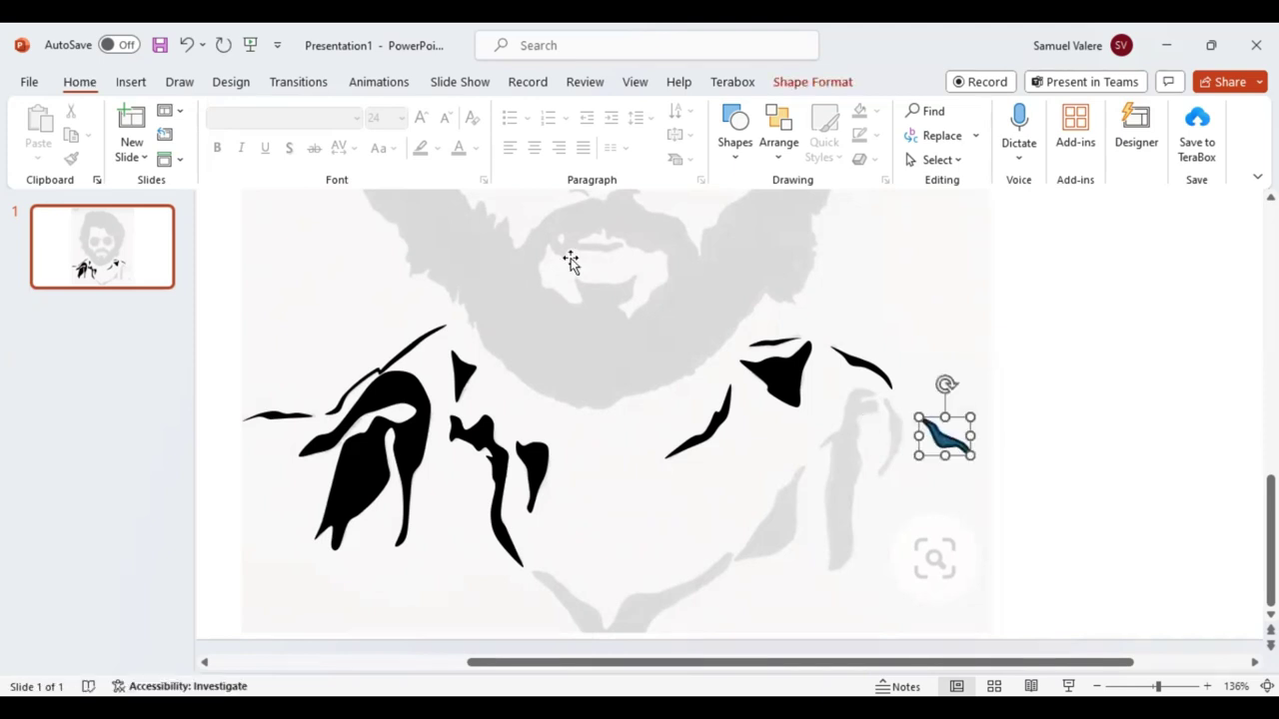
left_click(471, 115)
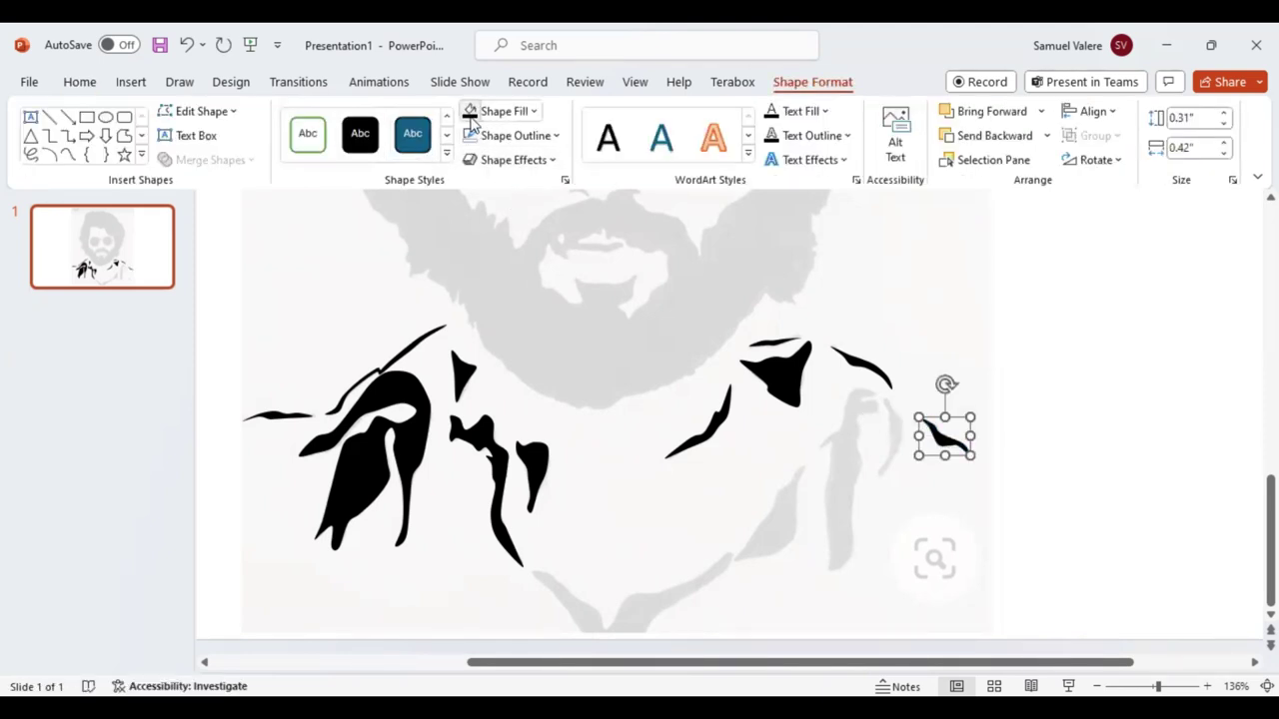
Trace a black curved fold down the right shoulder and outline a patch below the collar.
left_click(67, 155)
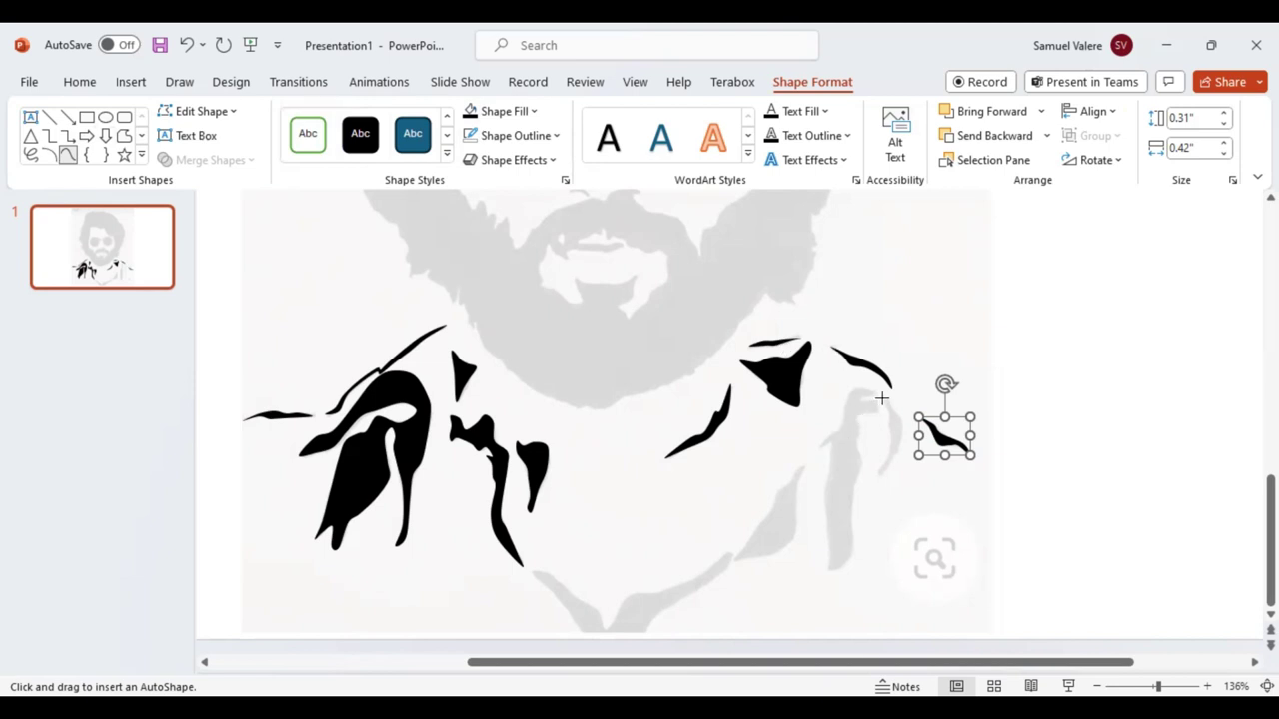
left_click(881, 402)
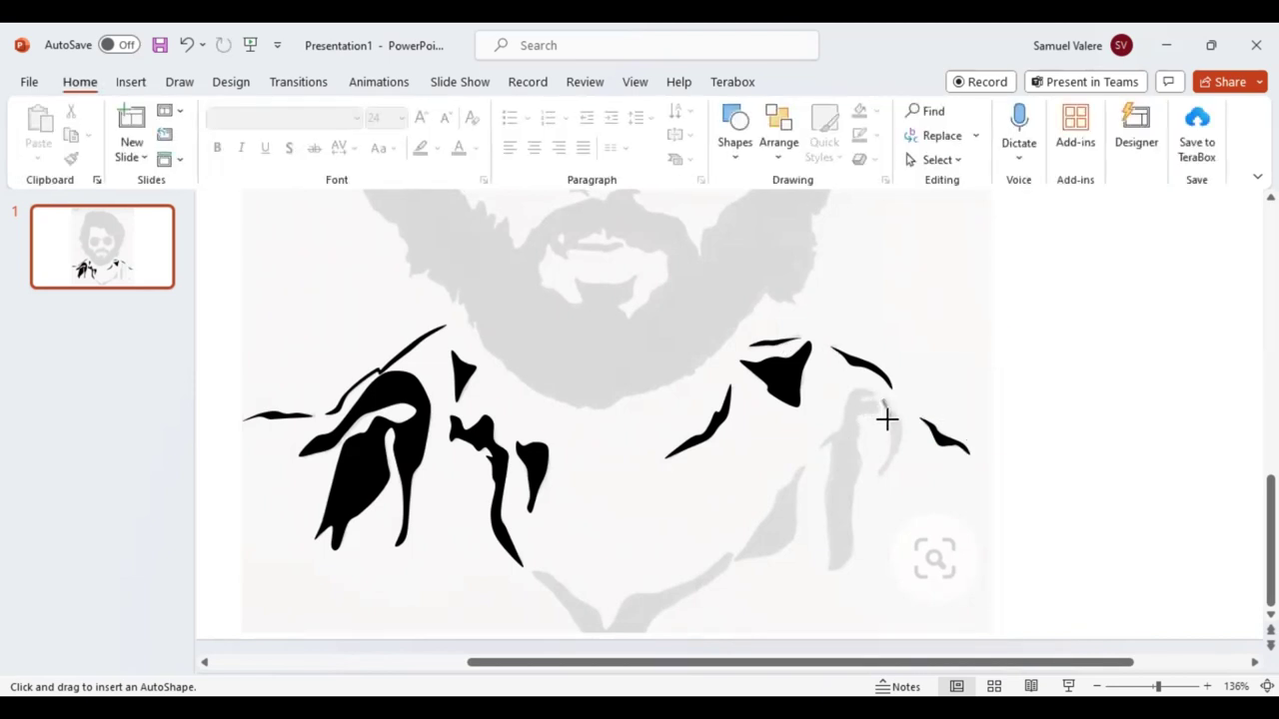
mouse_move(886, 420)
left_mouse_down()
mouse_move(875, 467)
mouse_move(901, 429)
mouse_move(888, 399)
left_mouse_up()
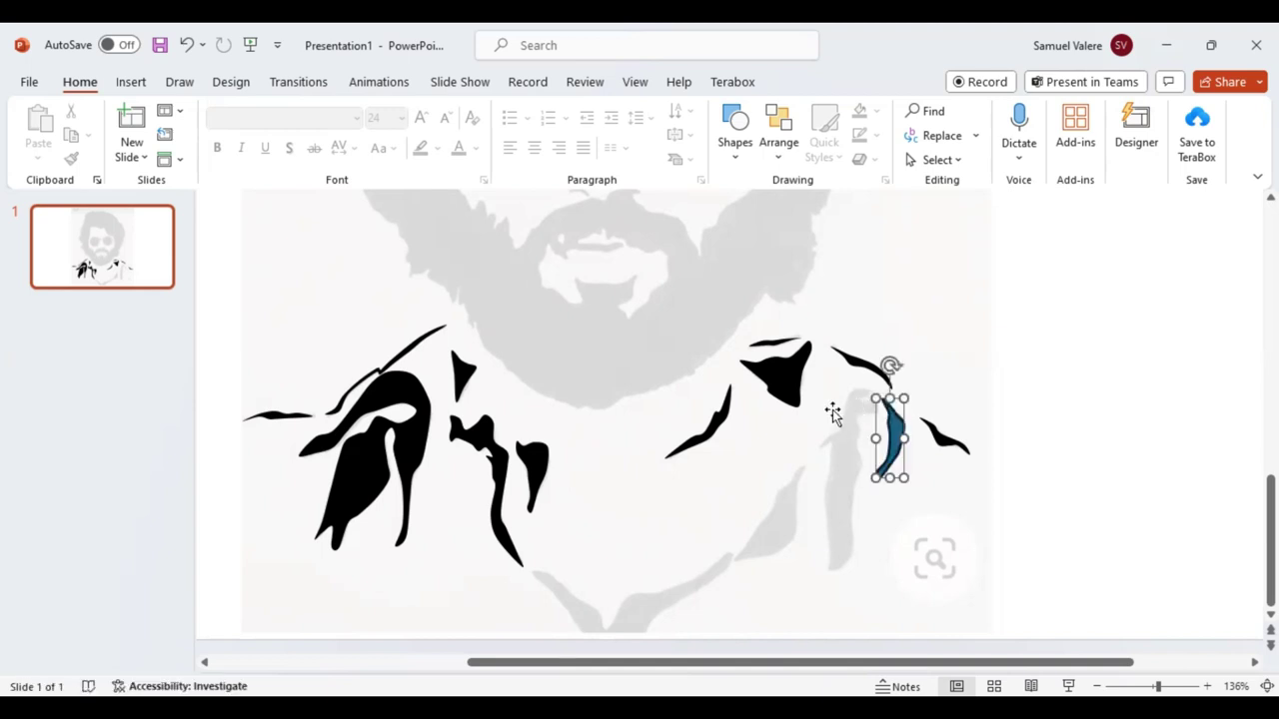
left_click(470, 111)
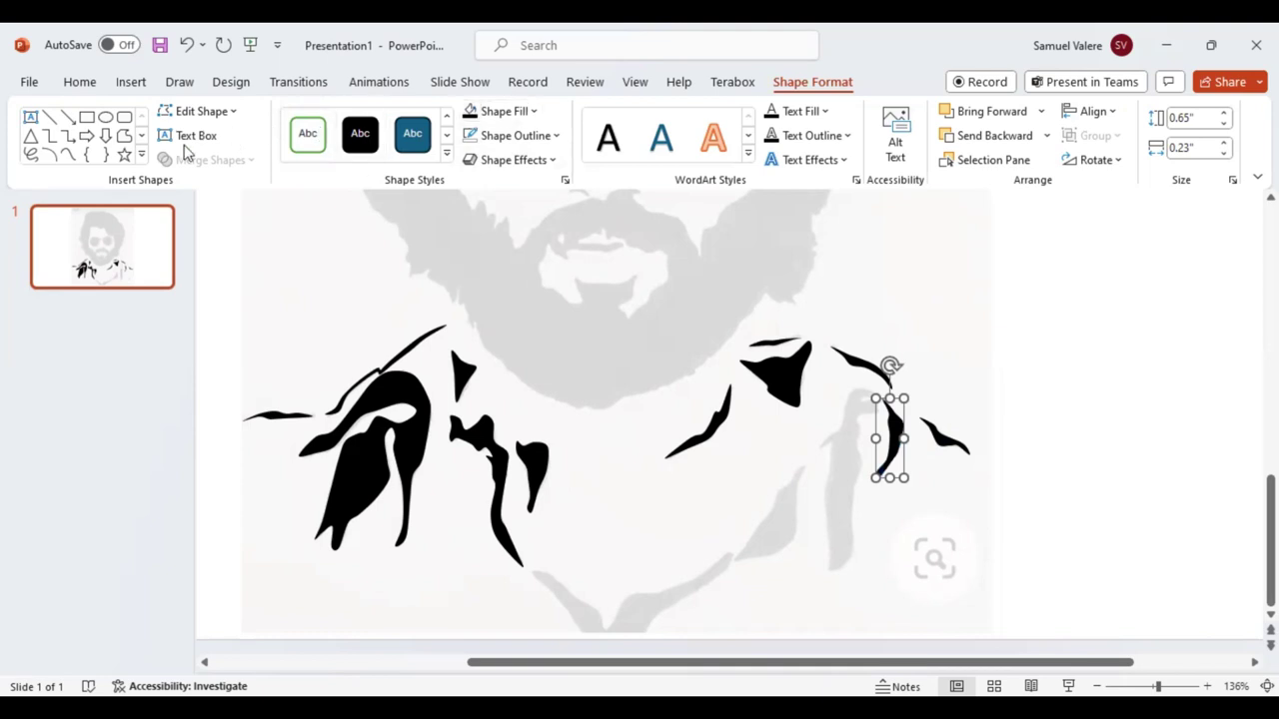
left_click(67, 155)
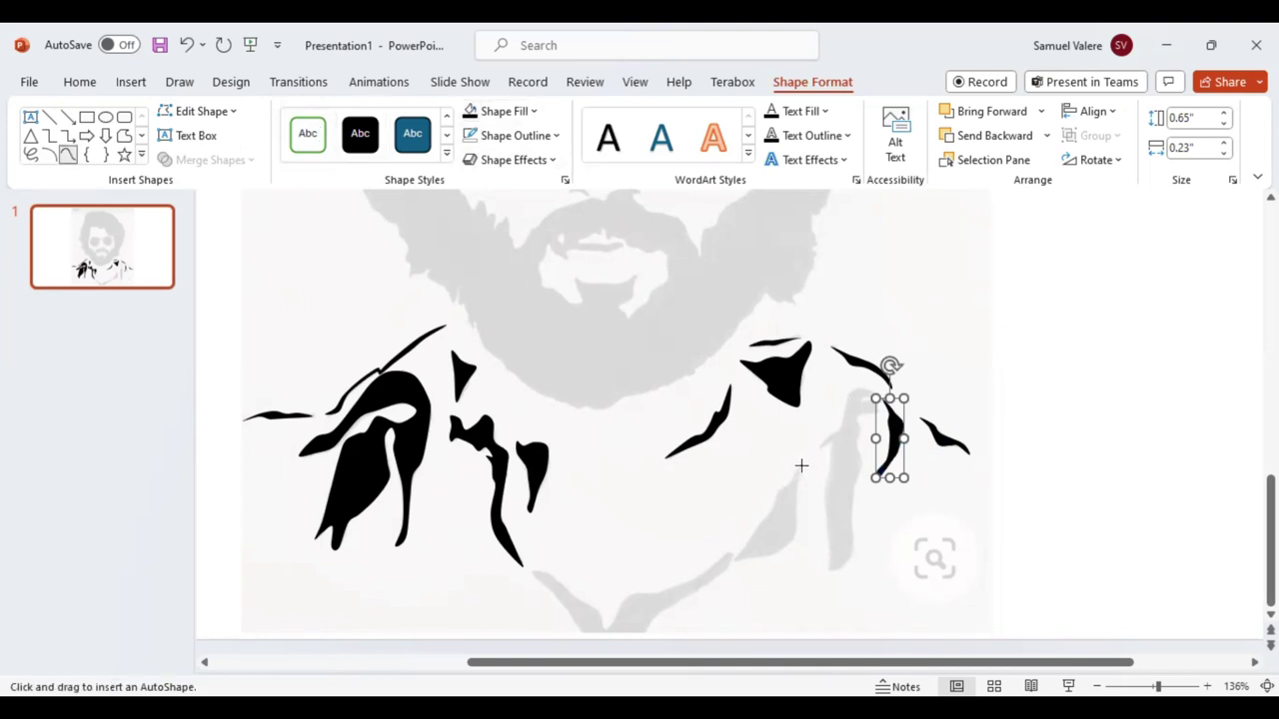
left_click_drag(801, 466, 776, 484)
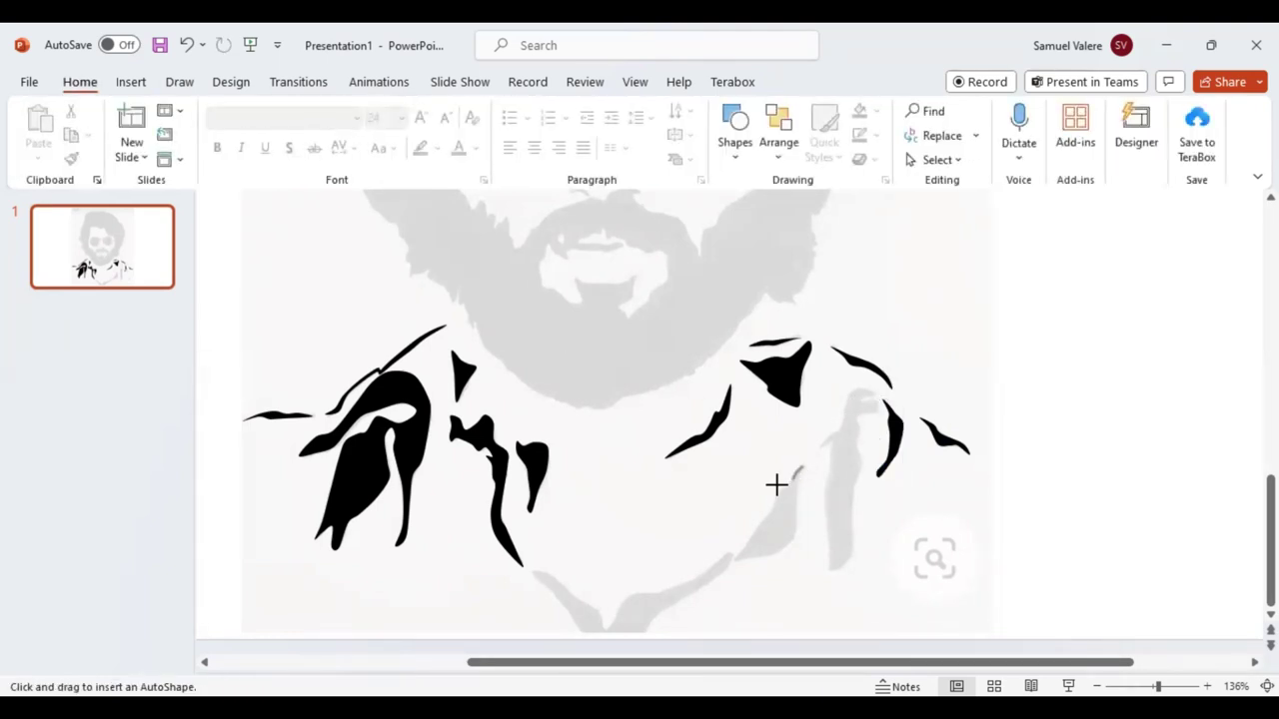
mouse_move(775, 487)
left_mouse_down()
mouse_move(733, 553)
mouse_move(805, 539)
mouse_move(792, 536)
mouse_move(799, 466)
left_mouse_up()
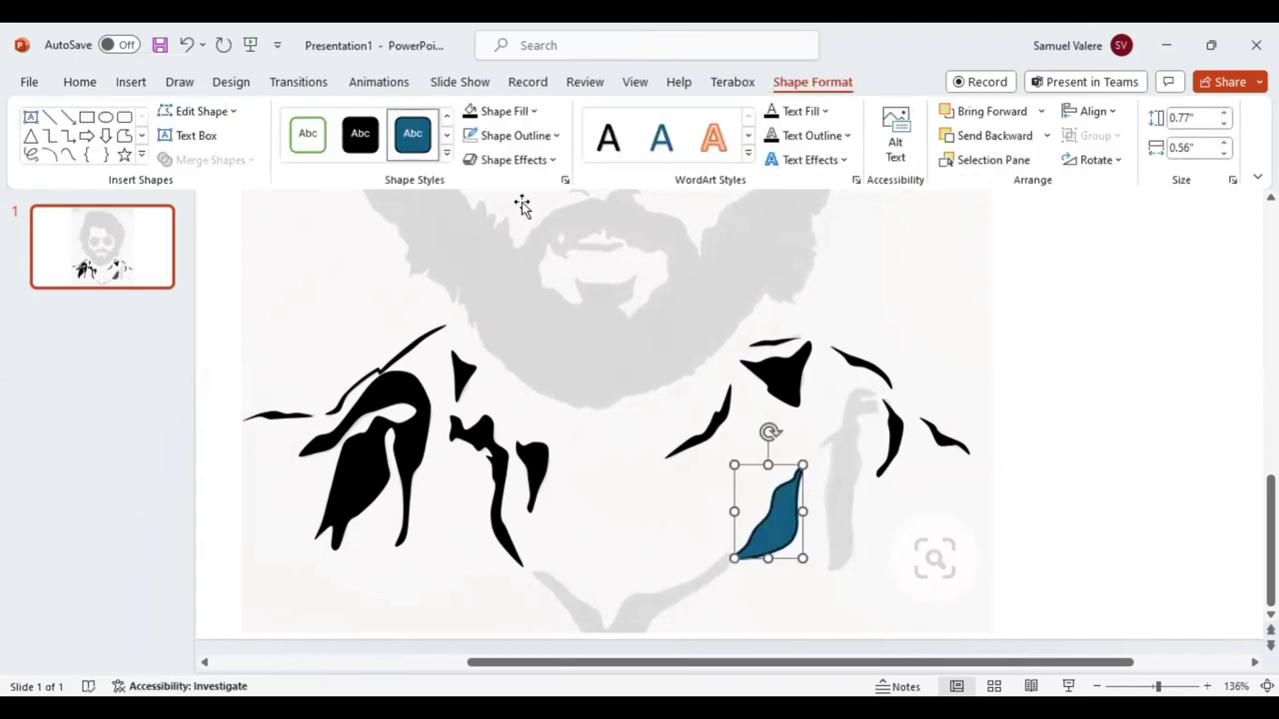
Fill the lower chest patch black, trace the right lapel in black, and start the neckline outline.
left_click(469, 111)
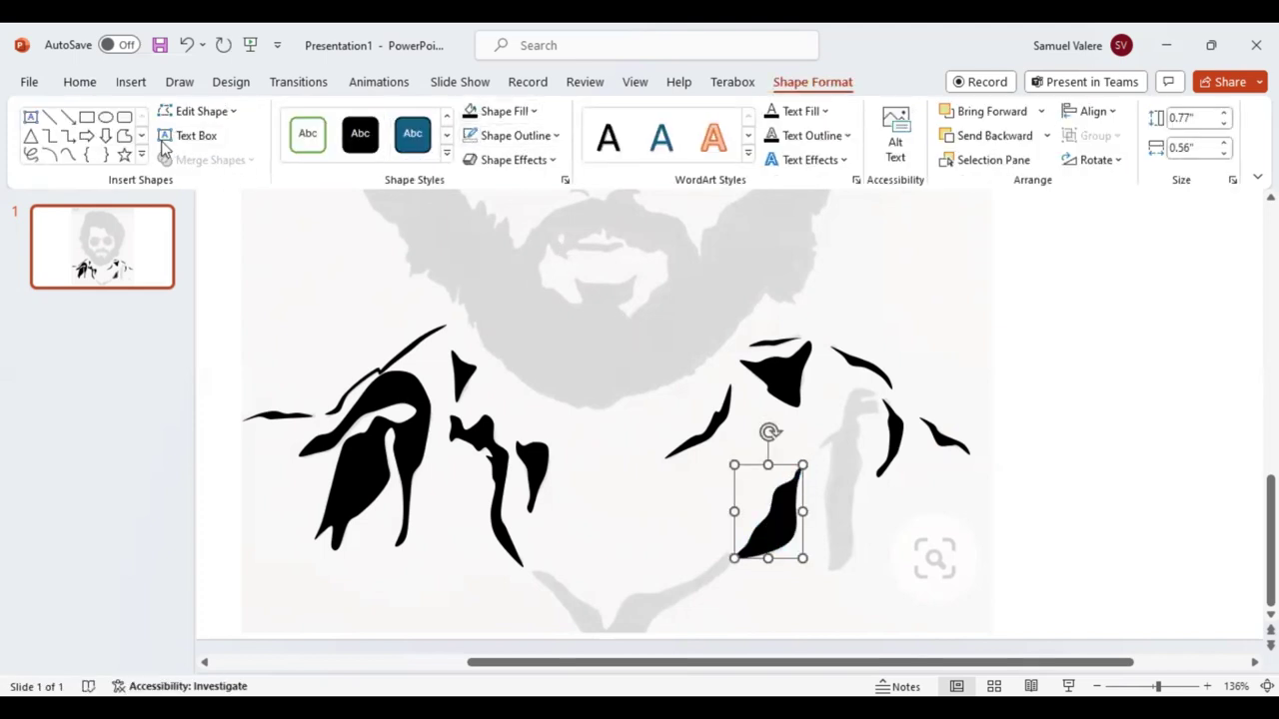
left_click(67, 155)
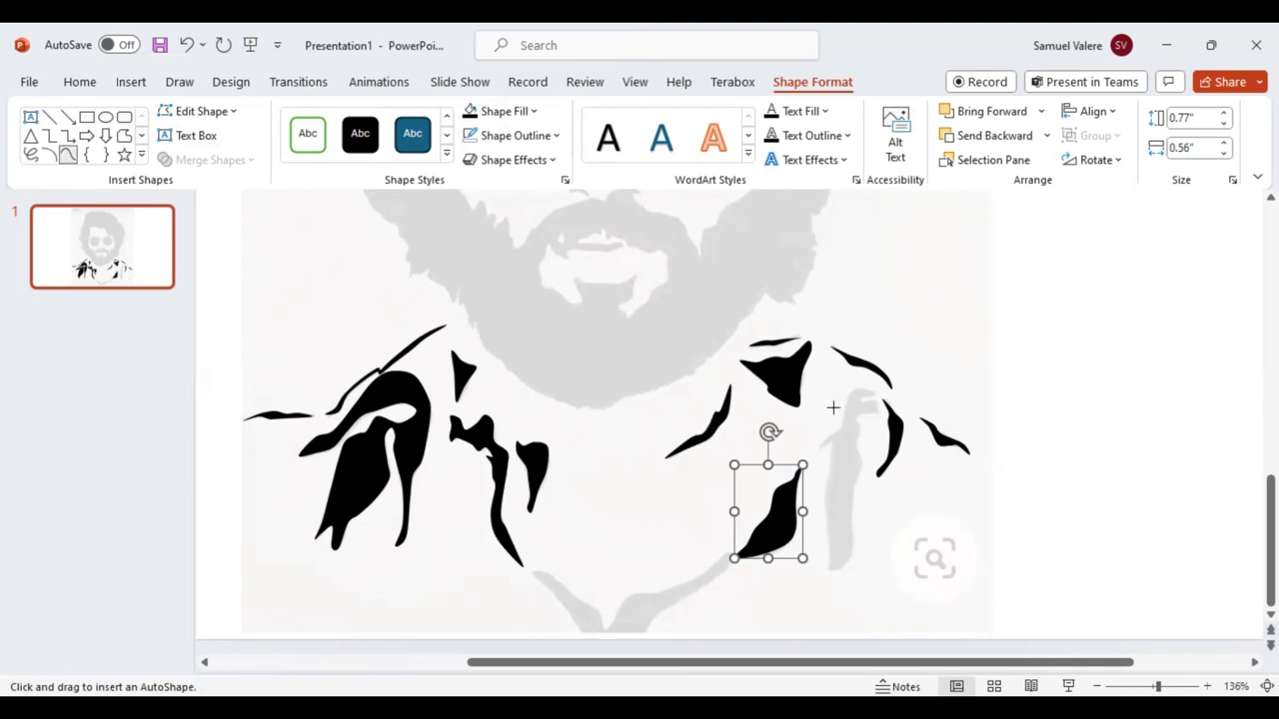
left_click_drag(817, 447, 857, 388)
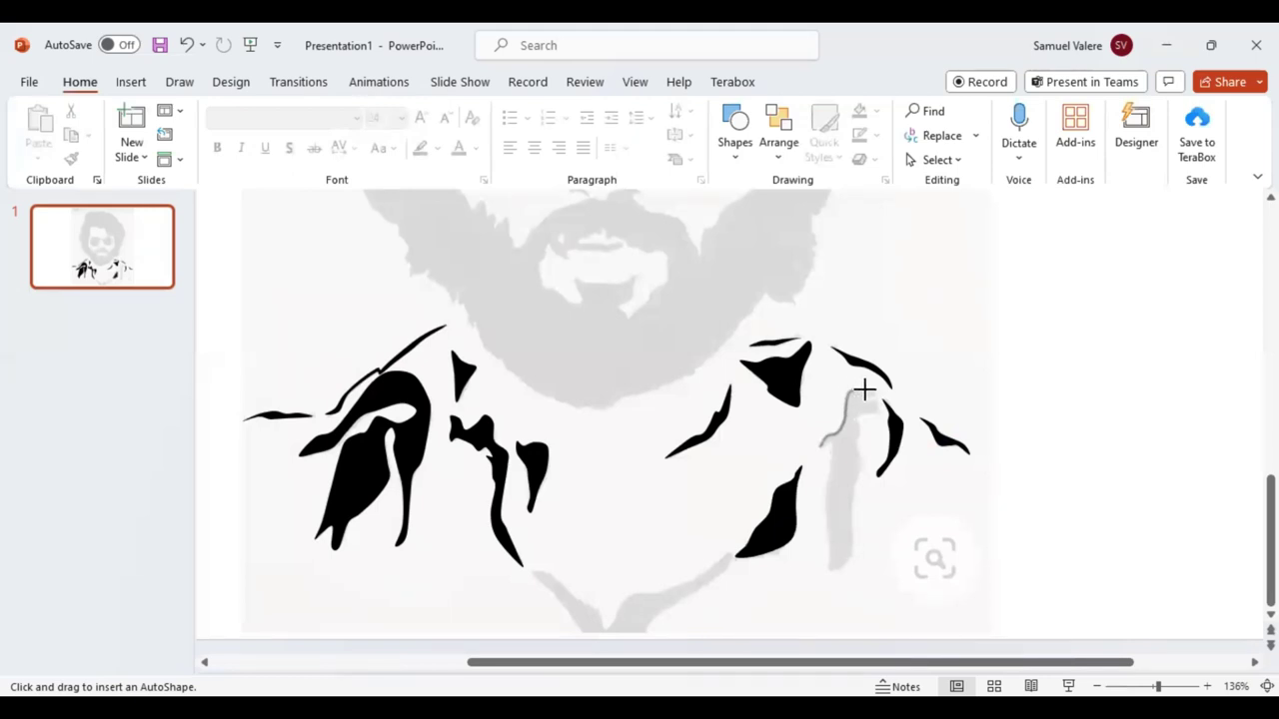
mouse_move(857, 388)
left_mouse_down()
mouse_move(876, 409)
mouse_move(856, 419)
mouse_move(852, 556)
mouse_move(822, 571)
mouse_move(820, 448)
left_mouse_up()
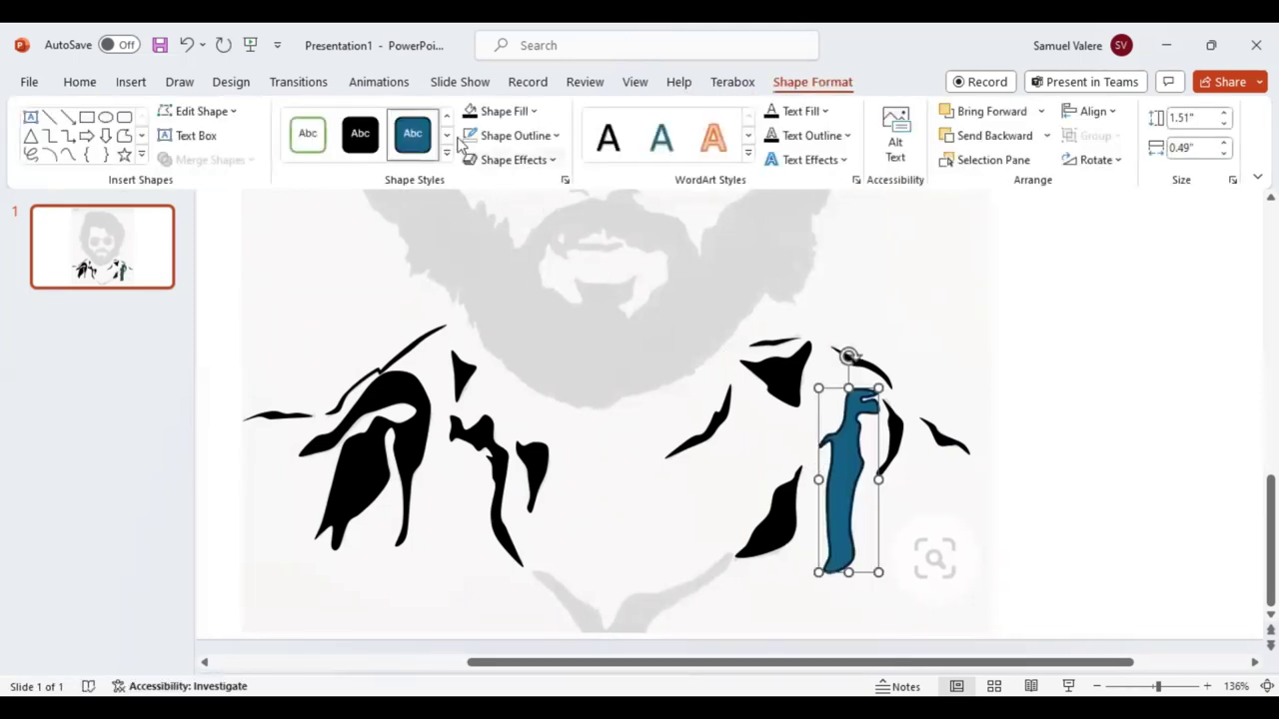
left_click(471, 110)
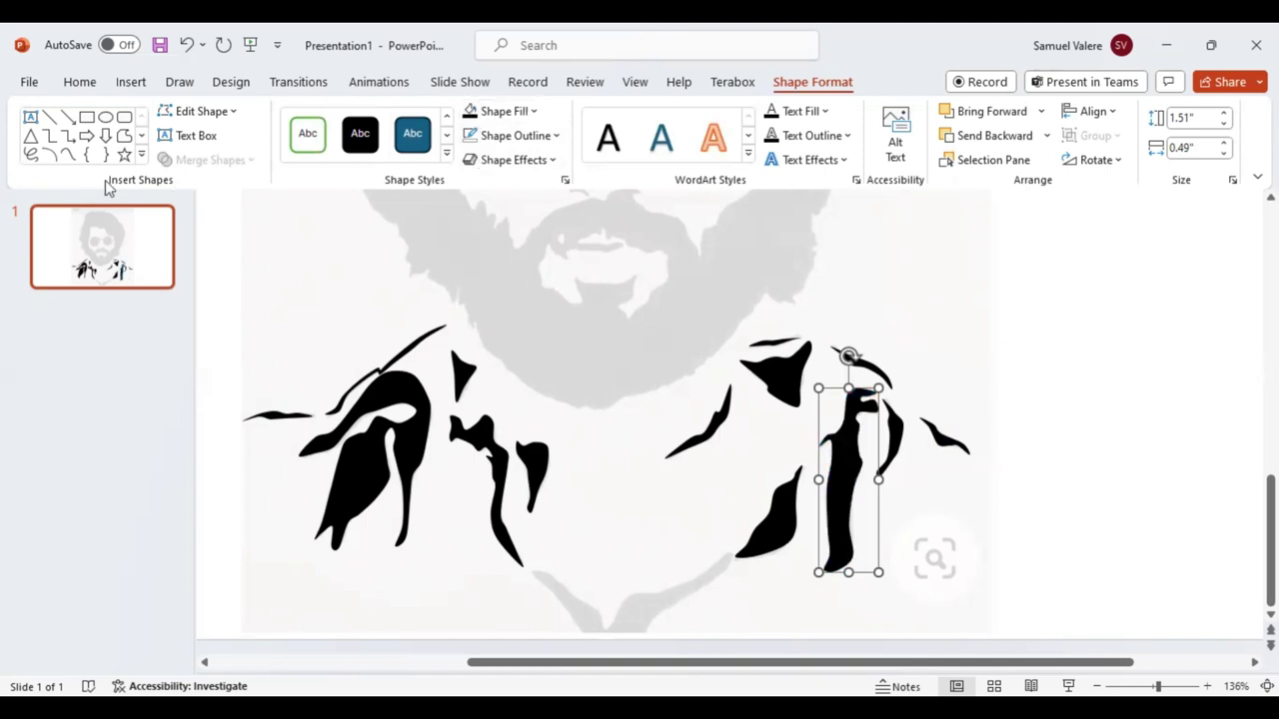
left_click(67, 157)
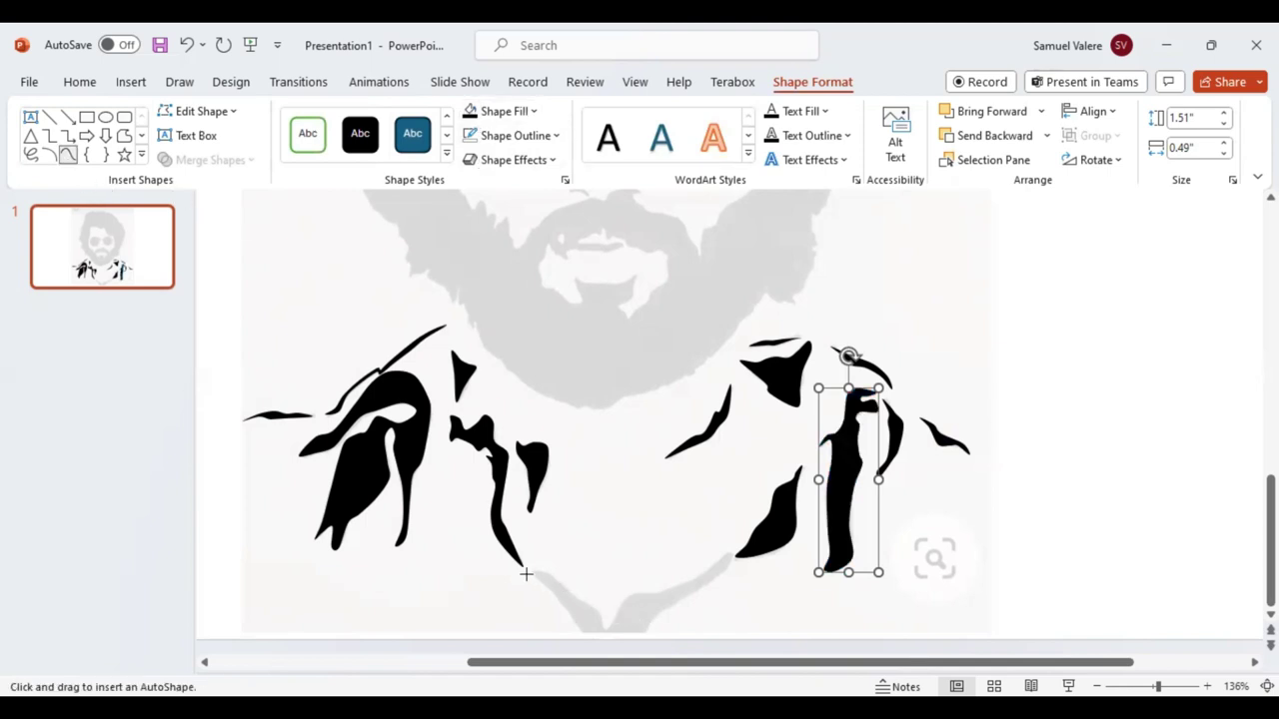
left_click_drag(527, 570, 601, 625)
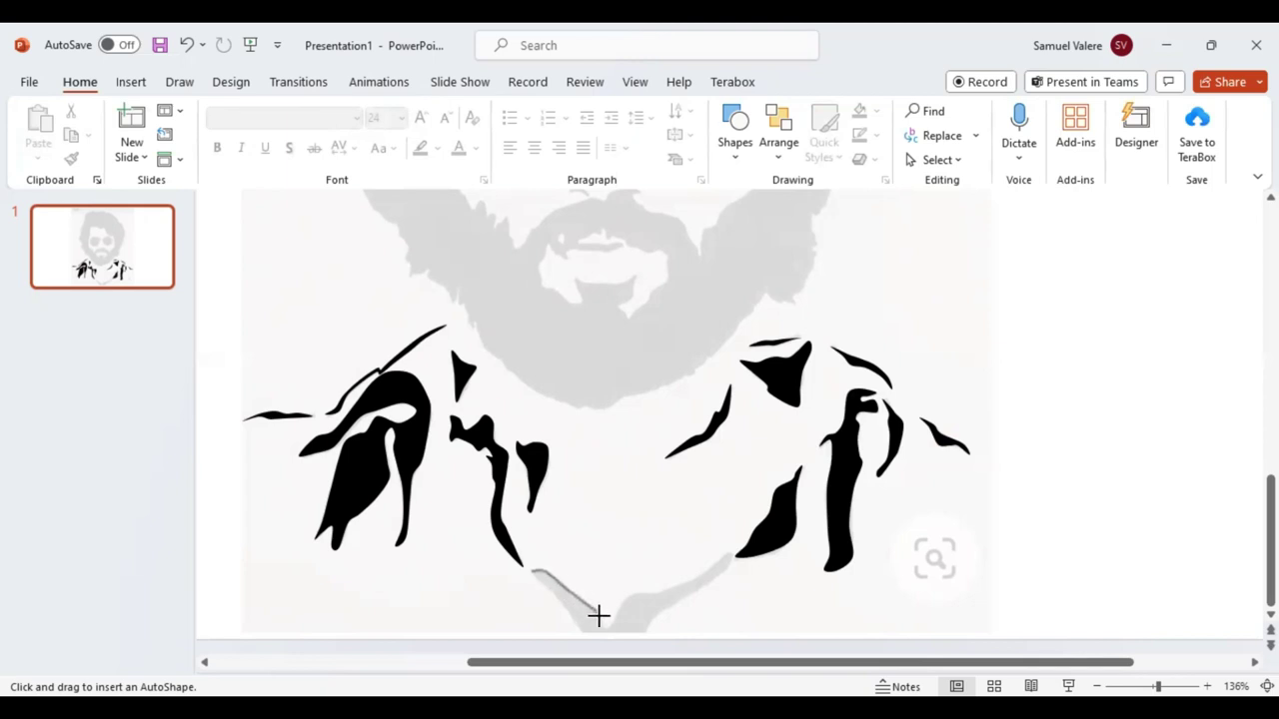
Trace the jacket's V-shaped neckline as a closed freeform and apply a black fill.
mouse_move(611, 621)
left_mouse_down()
mouse_move(624, 595)
mouse_move(694, 578)
mouse_move(733, 548)
left_mouse_up()
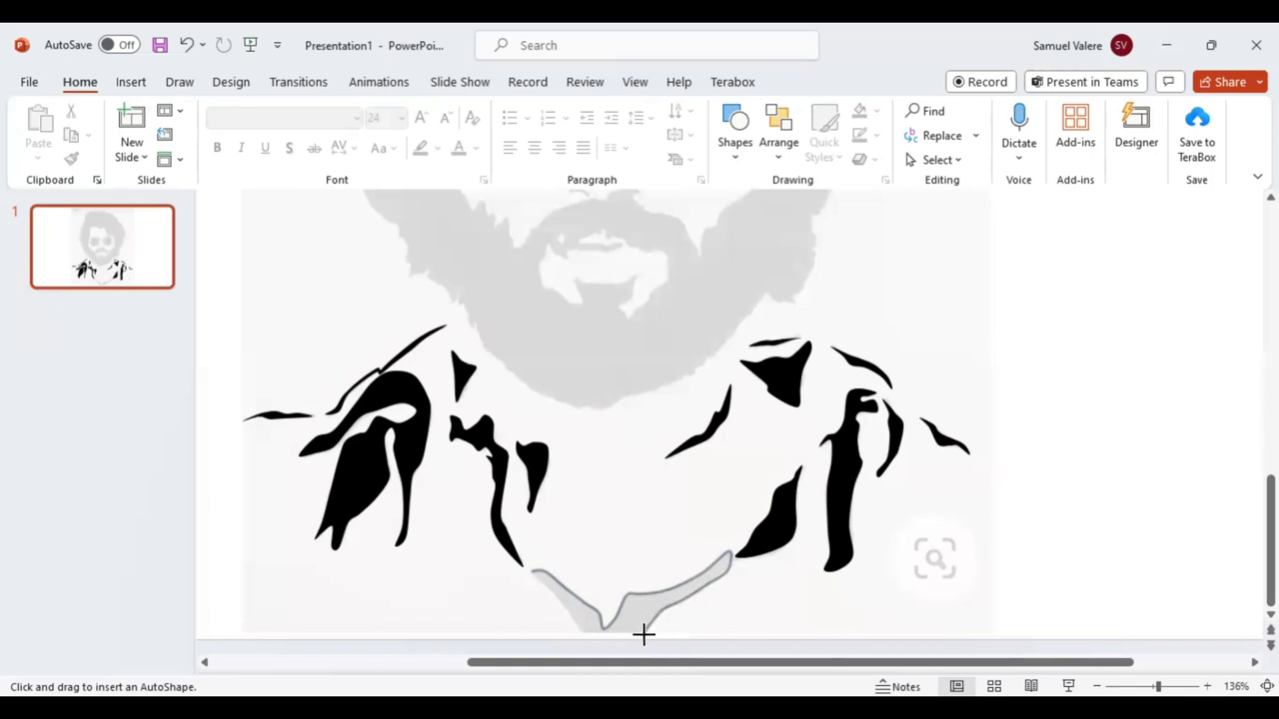
left_click_drag(644, 633, 582, 633)
left_click_drag(581, 633, 531, 570)
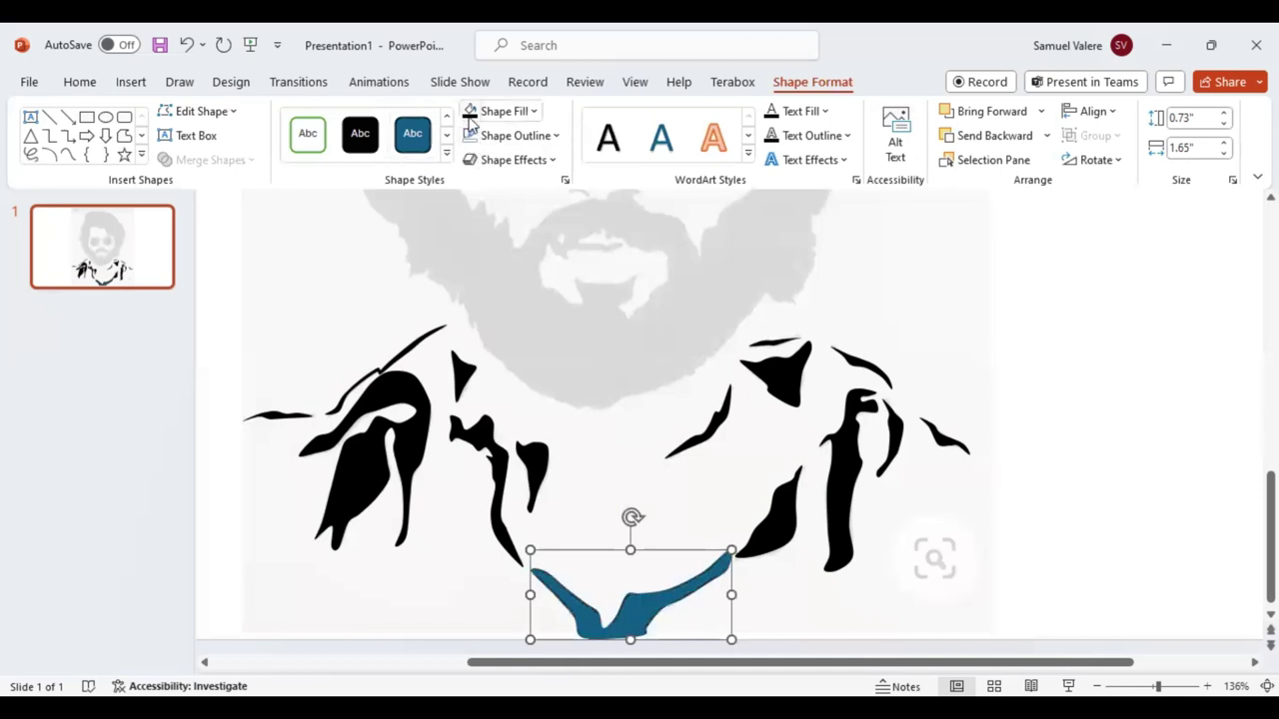
left_click(469, 111)
scroll(726, 327, "up", 1)
Bring the face into view and place a tiny curve shape just below the nose.
scroll(724, 320, "up", 1)
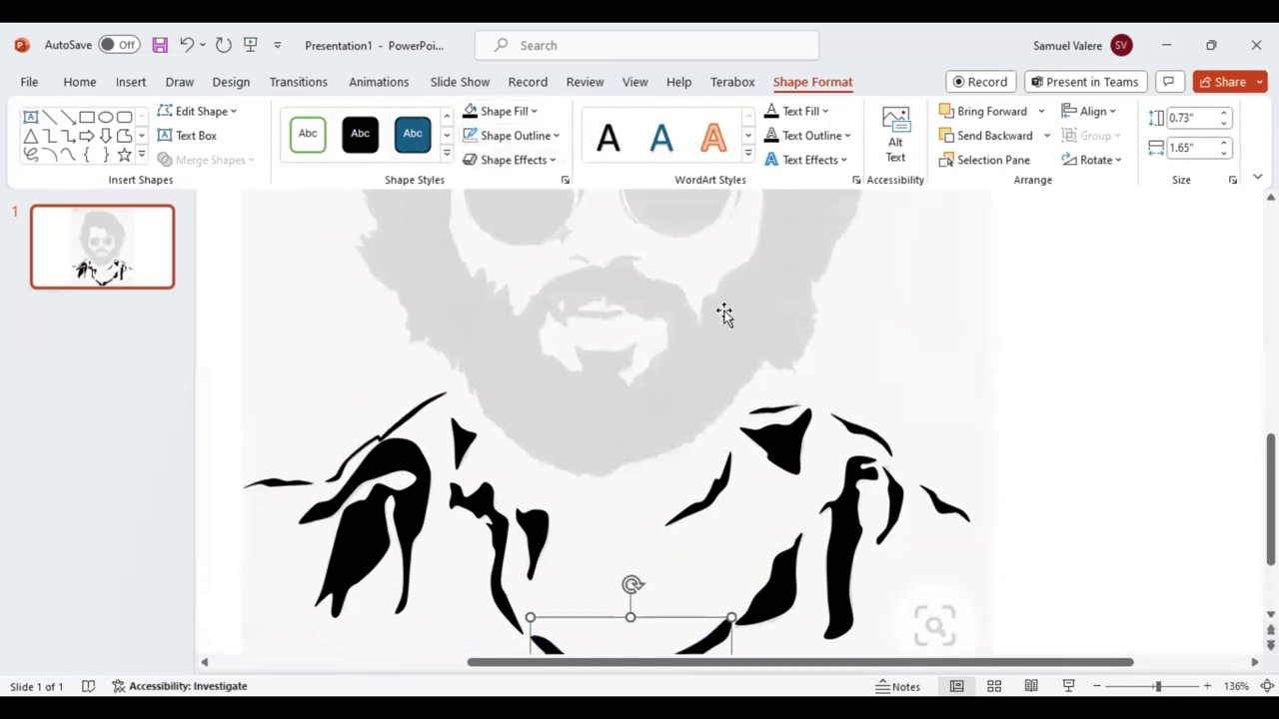
scroll(699, 342, "up", 1)
scroll(722, 353, "up", 1)
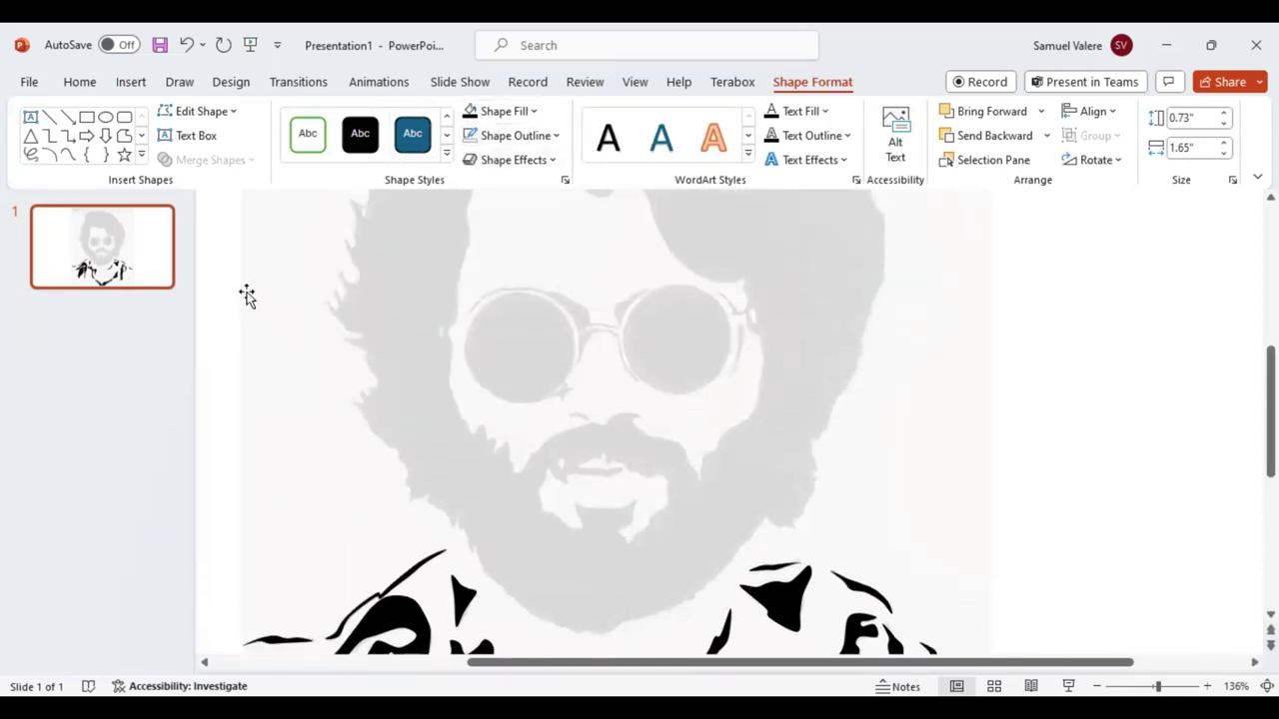
left_click(67, 156)
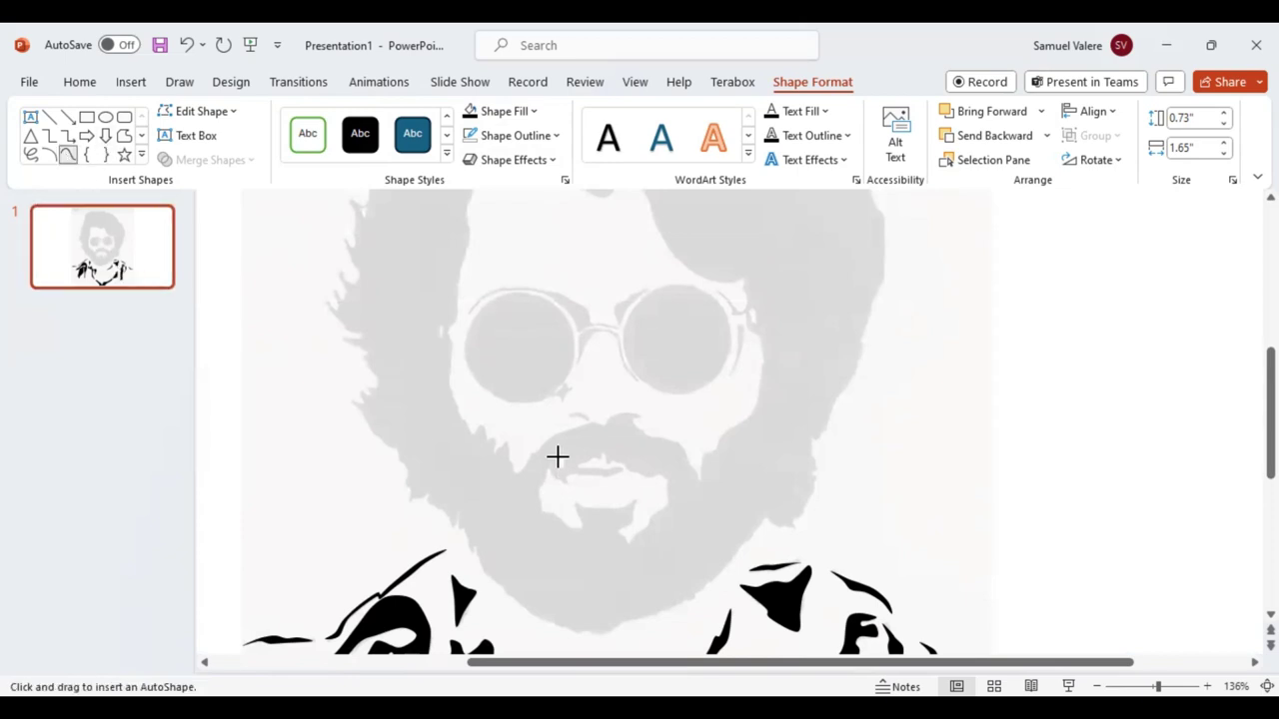
left_click(558, 458)
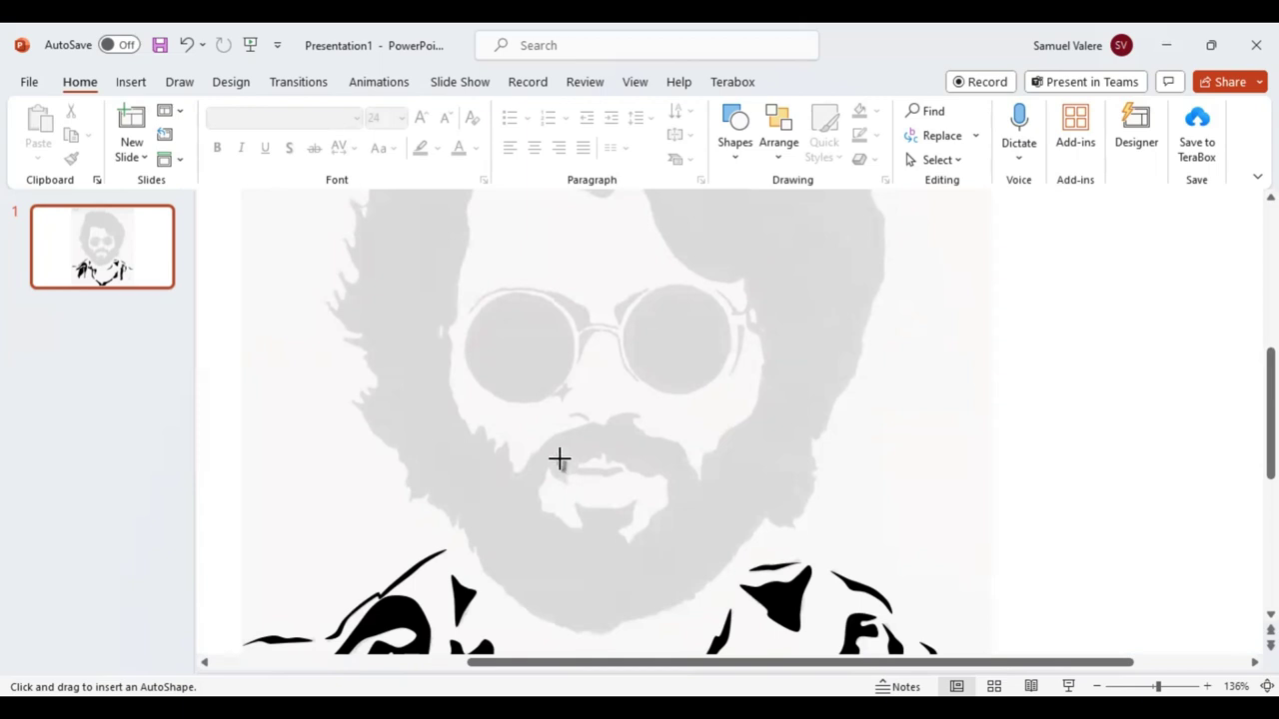
left_click_drag(558, 459, 560, 473)
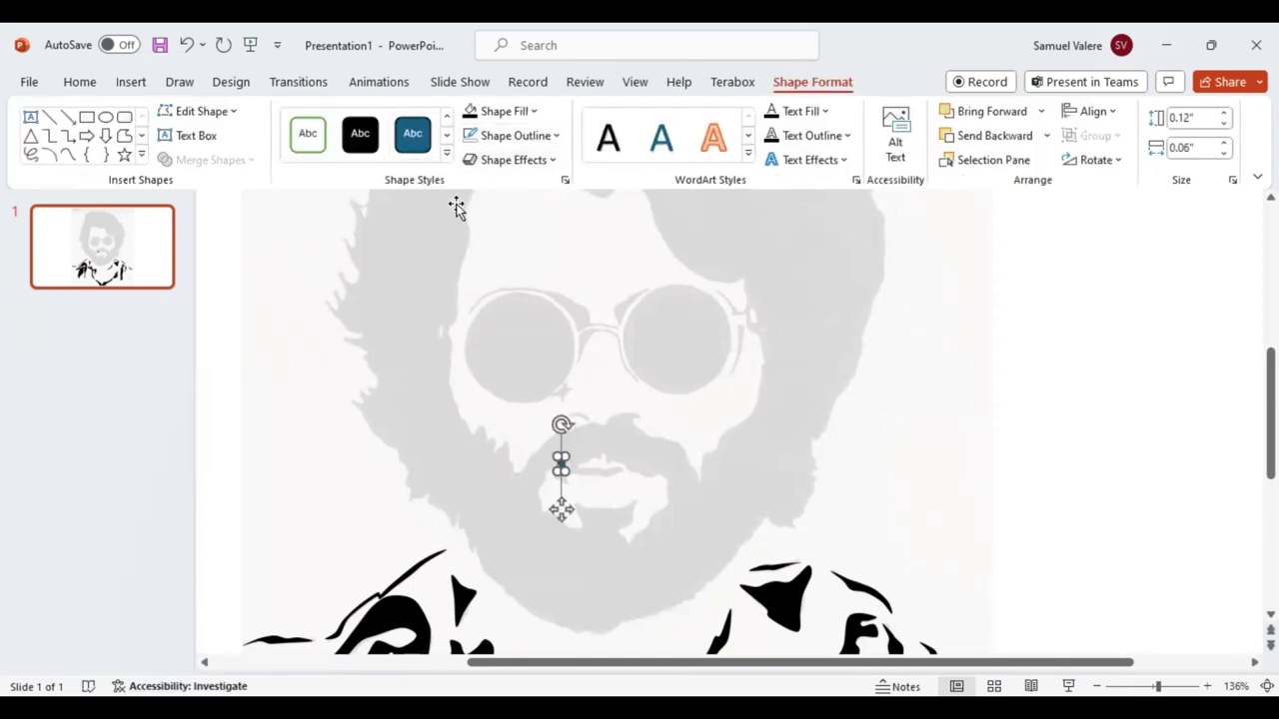
Trace the moustache and lip outline as a freehand freeform shape.
left_click(67, 154)
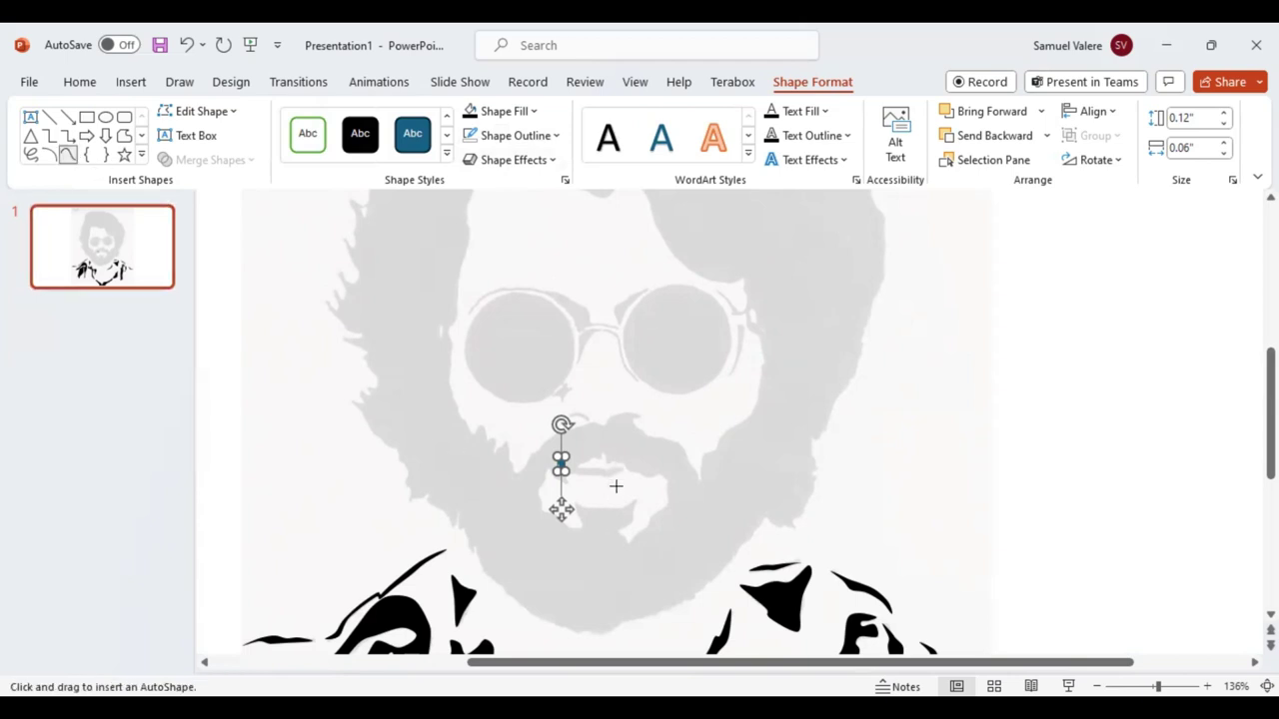
left_click(622, 534)
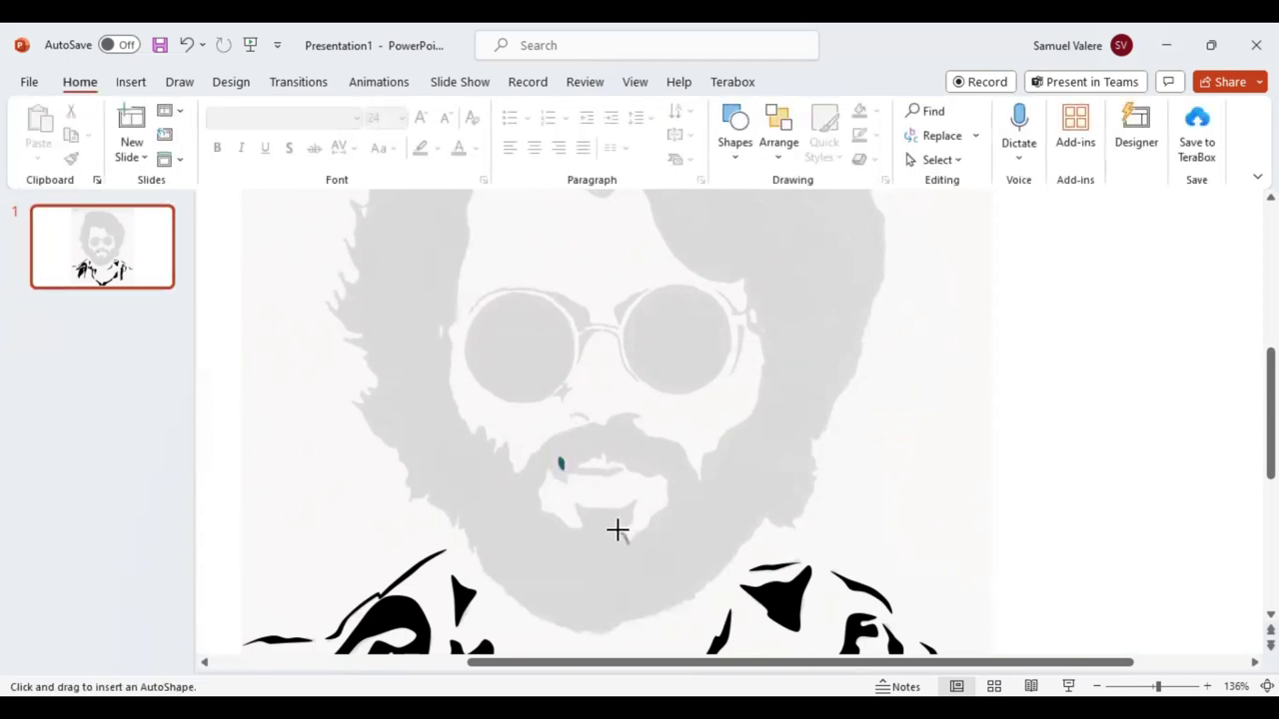
mouse_move(622, 542)
left_mouse_down()
mouse_move(636, 497)
mouse_move(591, 509)
mouse_move(574, 499)
mouse_move(570, 527)
mouse_move(539, 502)
mouse_move(550, 465)
mouse_move(557, 482)
mouse_move(614, 472)
mouse_move(581, 462)
left_mouse_up()
mouse_move(590, 458)
left_mouse_down()
mouse_move(665, 477)
mouse_move(662, 503)
mouse_move(633, 530)
left_mouse_up()
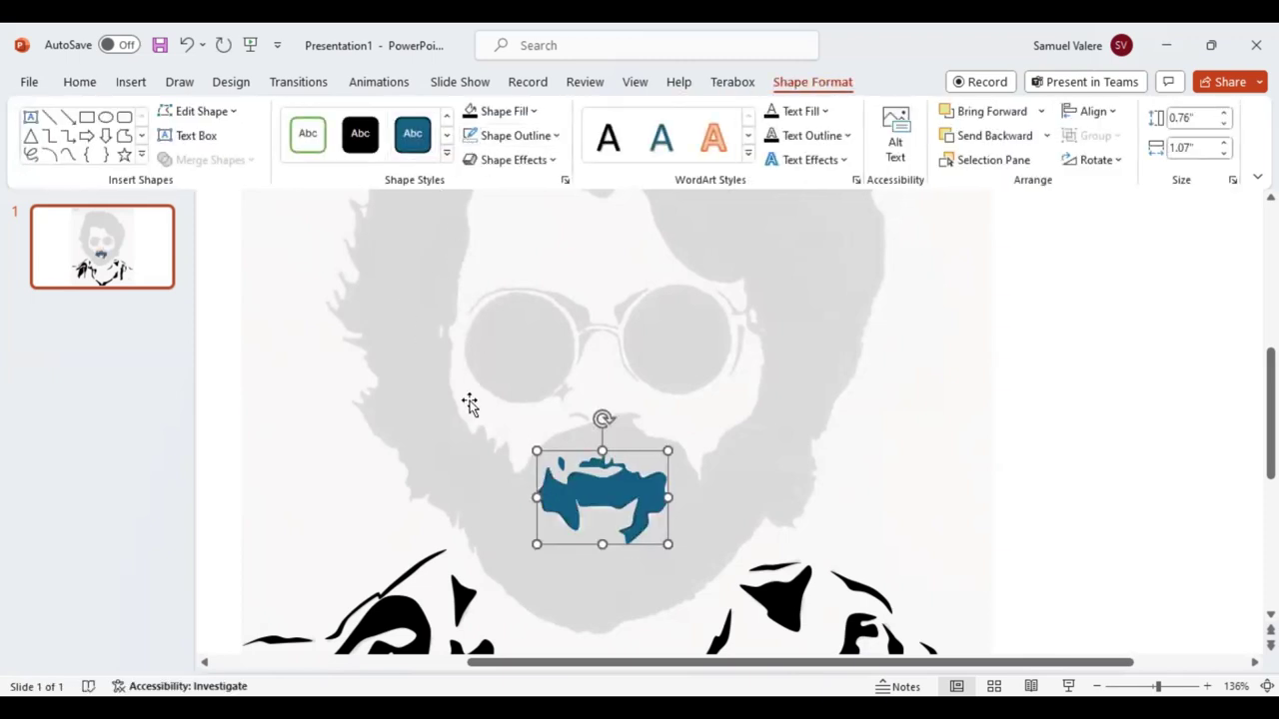
Start a small curve shape beside the left lens.
left_click(67, 154)
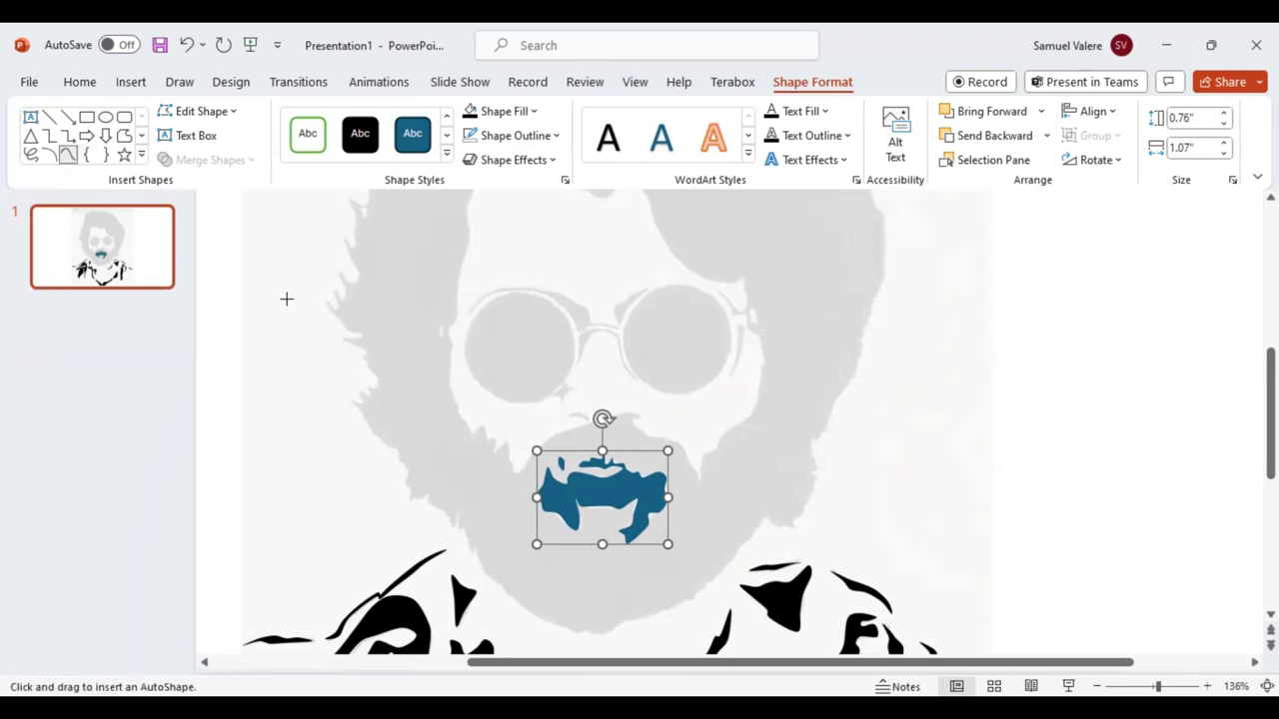
left_click(437, 331)
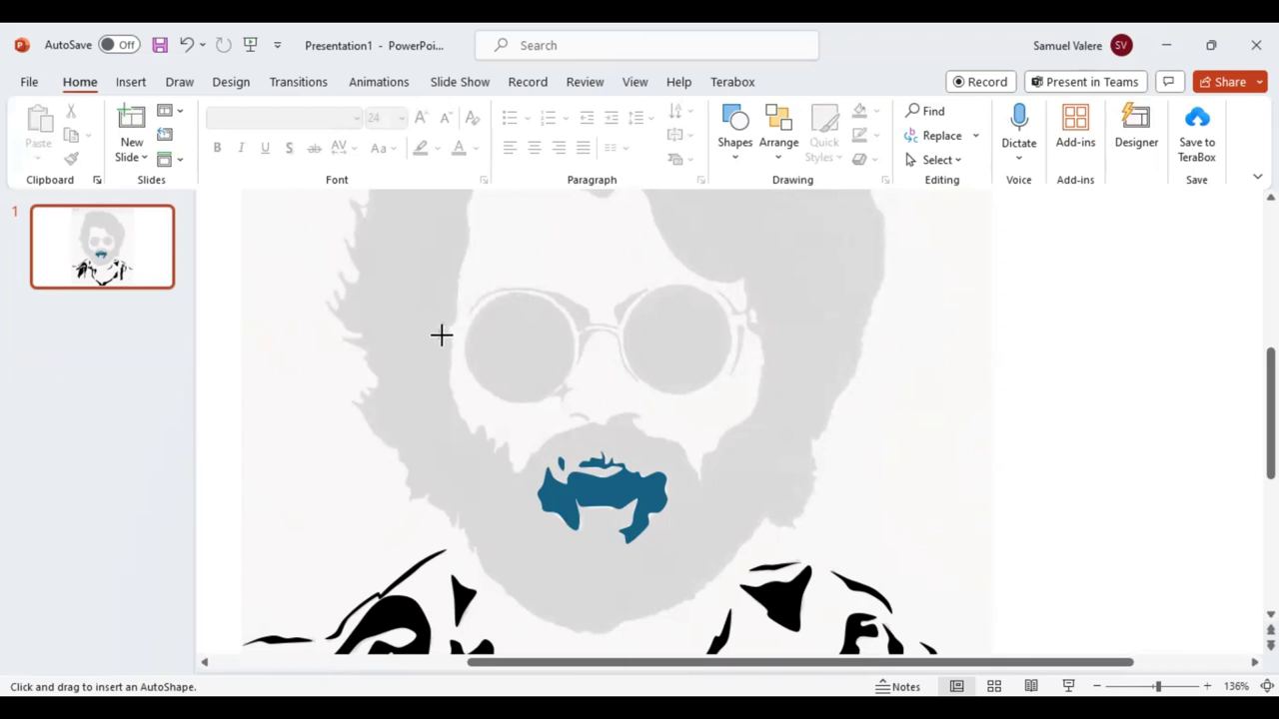
left_click(442, 337)
Finish the small curve by the left lens and draw a nostril curve under the nose.
double_click(443, 326)
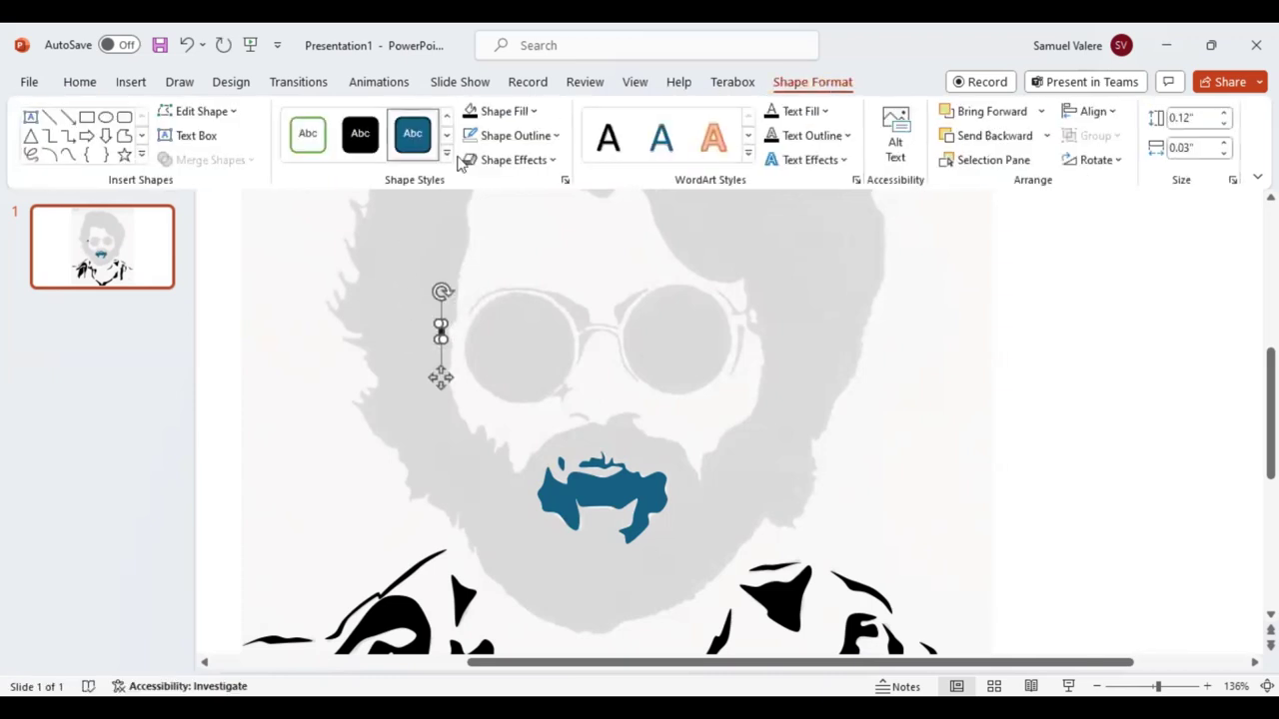
left_click(68, 155)
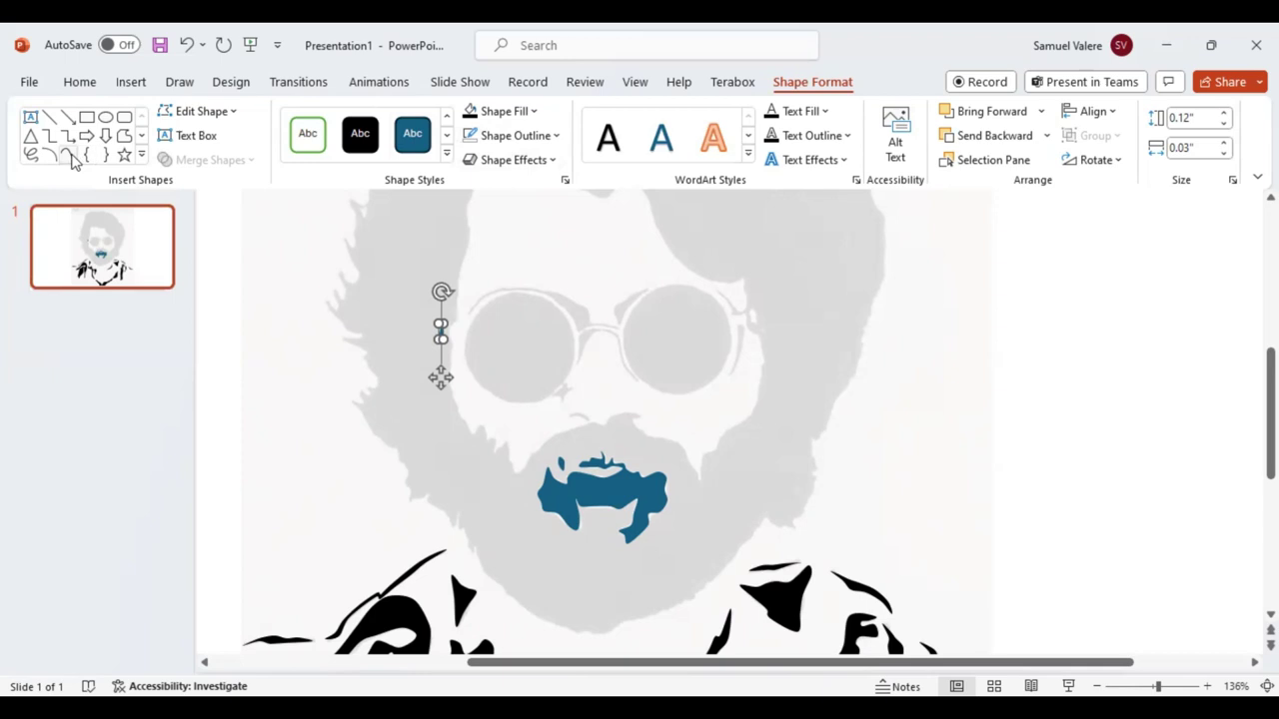
left_click(569, 417)
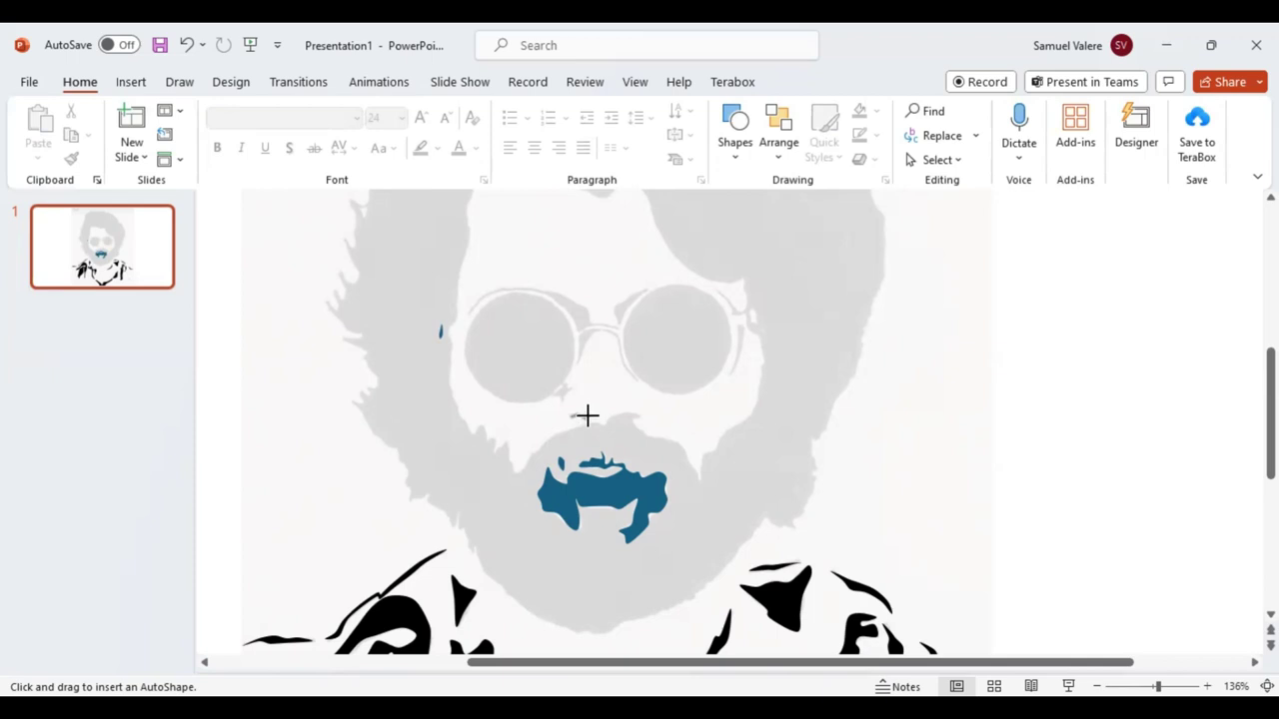
left_click(587, 415)
double_click(570, 413)
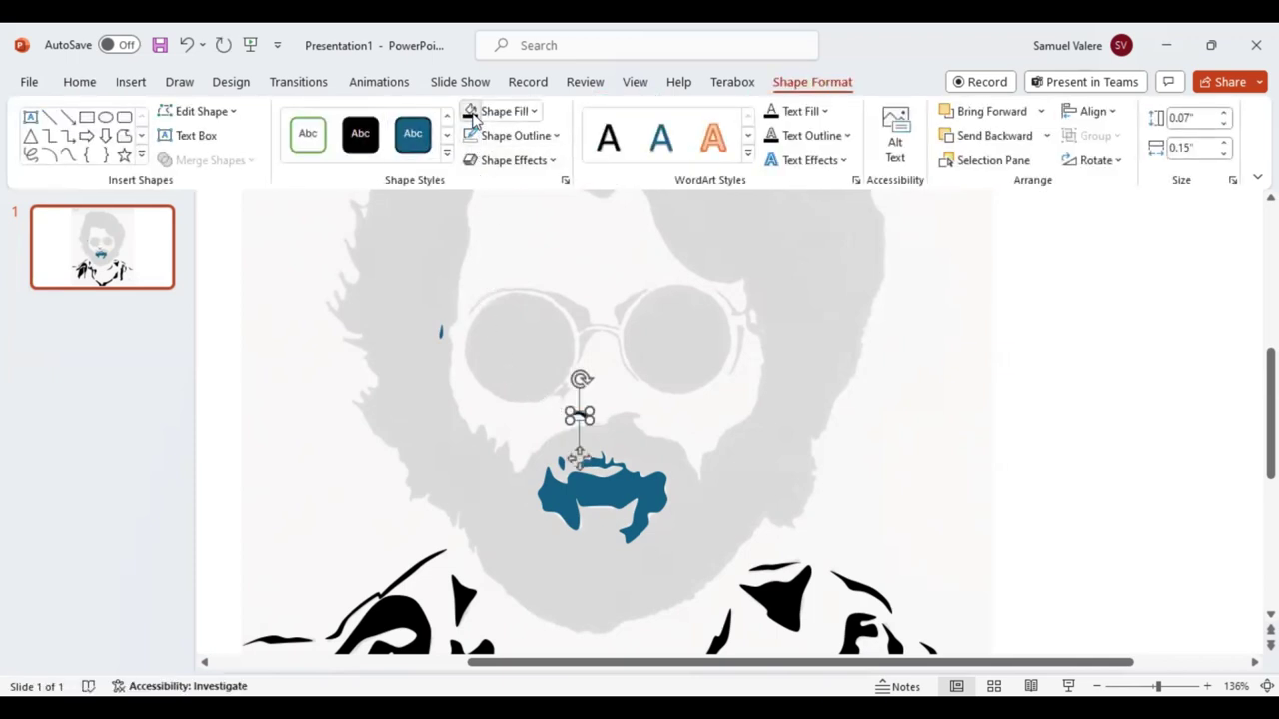
Draw another small curve shape at the nose and fill it black.
left_click(67, 155)
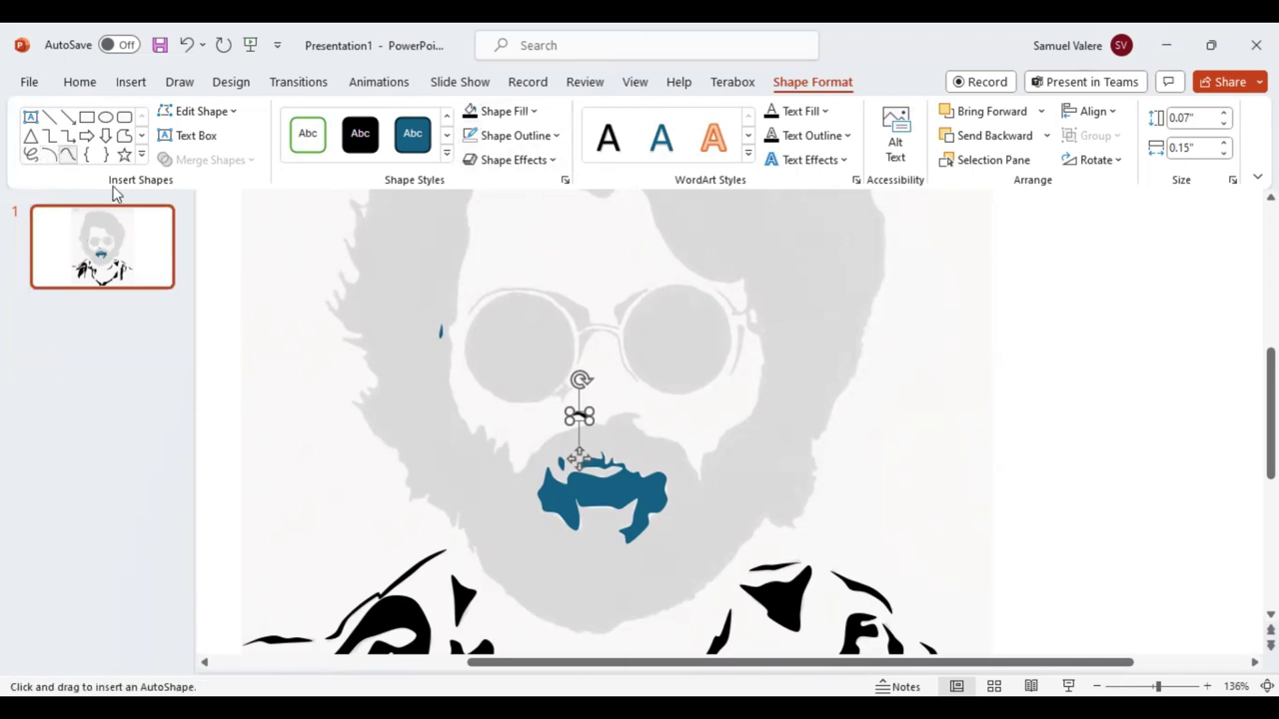
left_click(562, 383)
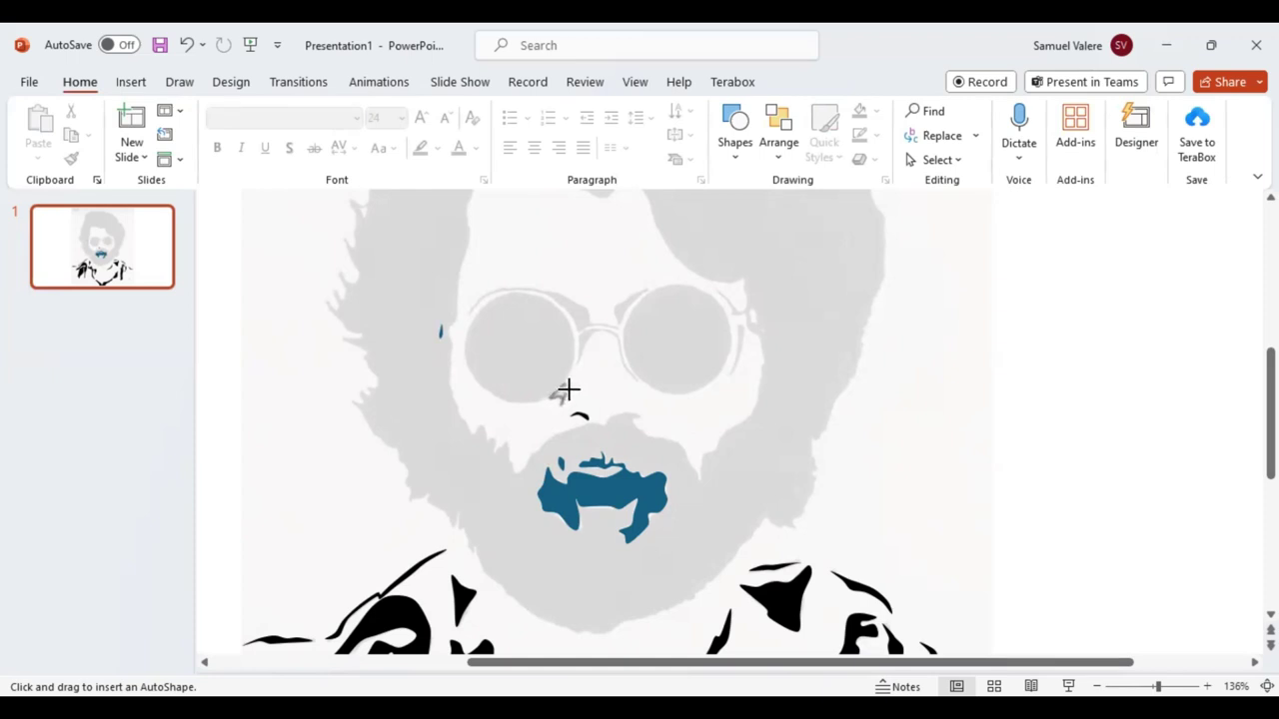
double_click(567, 386)
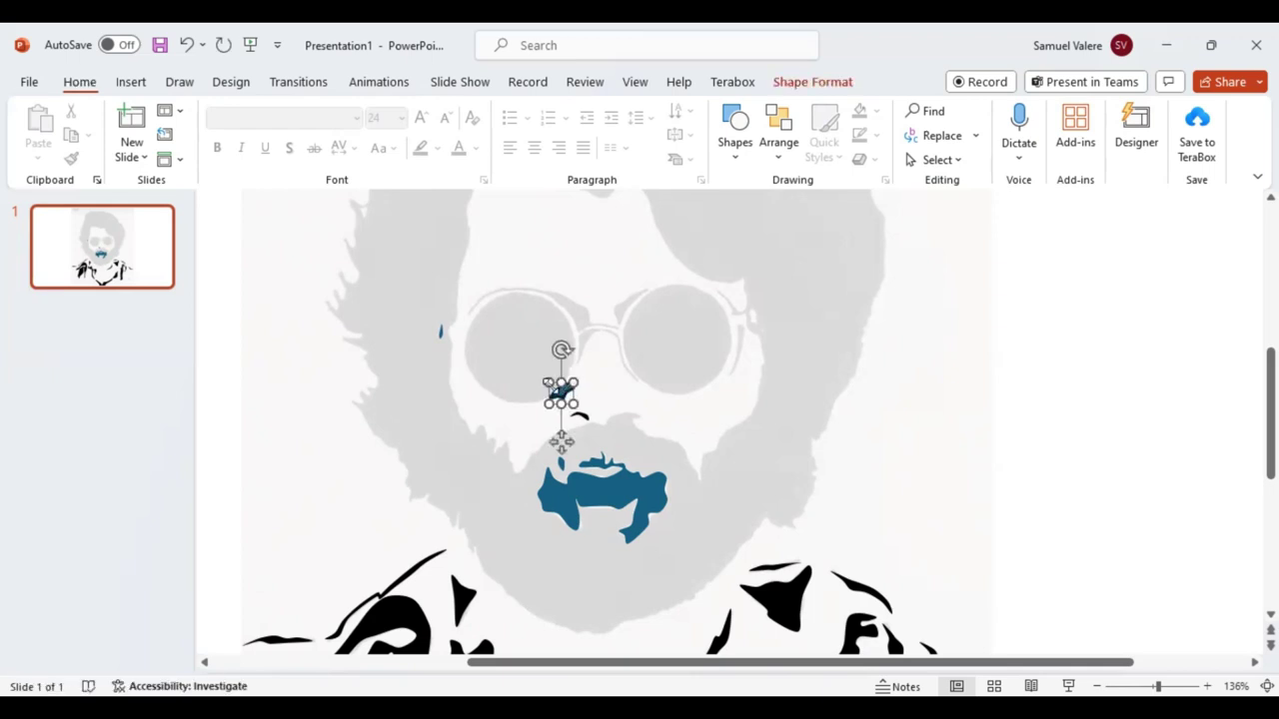
left_click(469, 138)
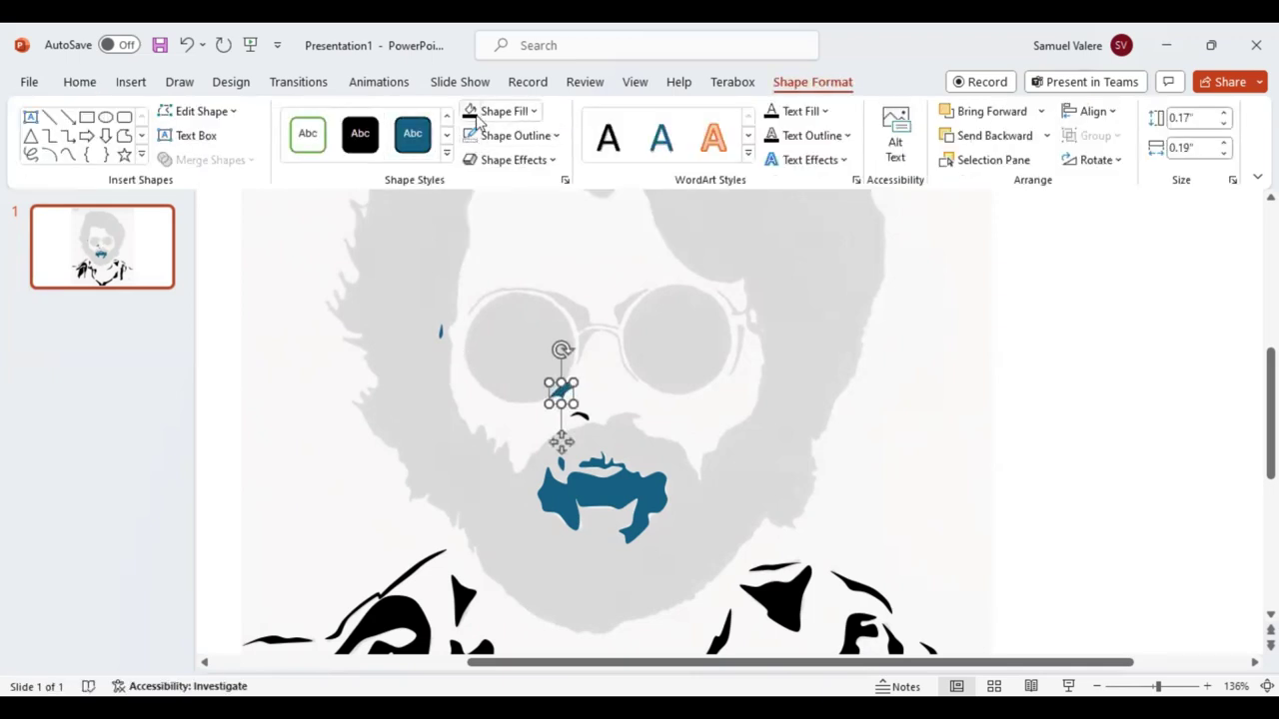
Start a curve shape at the sunglasses' bridge.
left_click(67, 155)
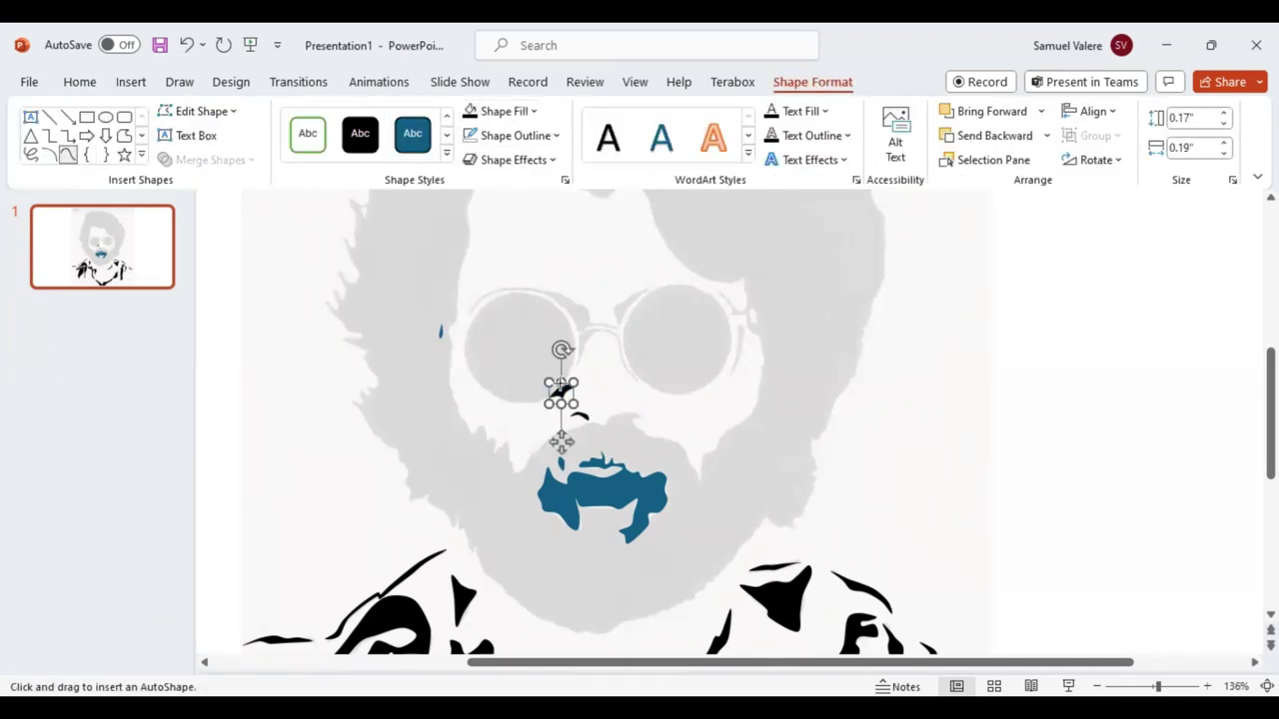
left_click(634, 383)
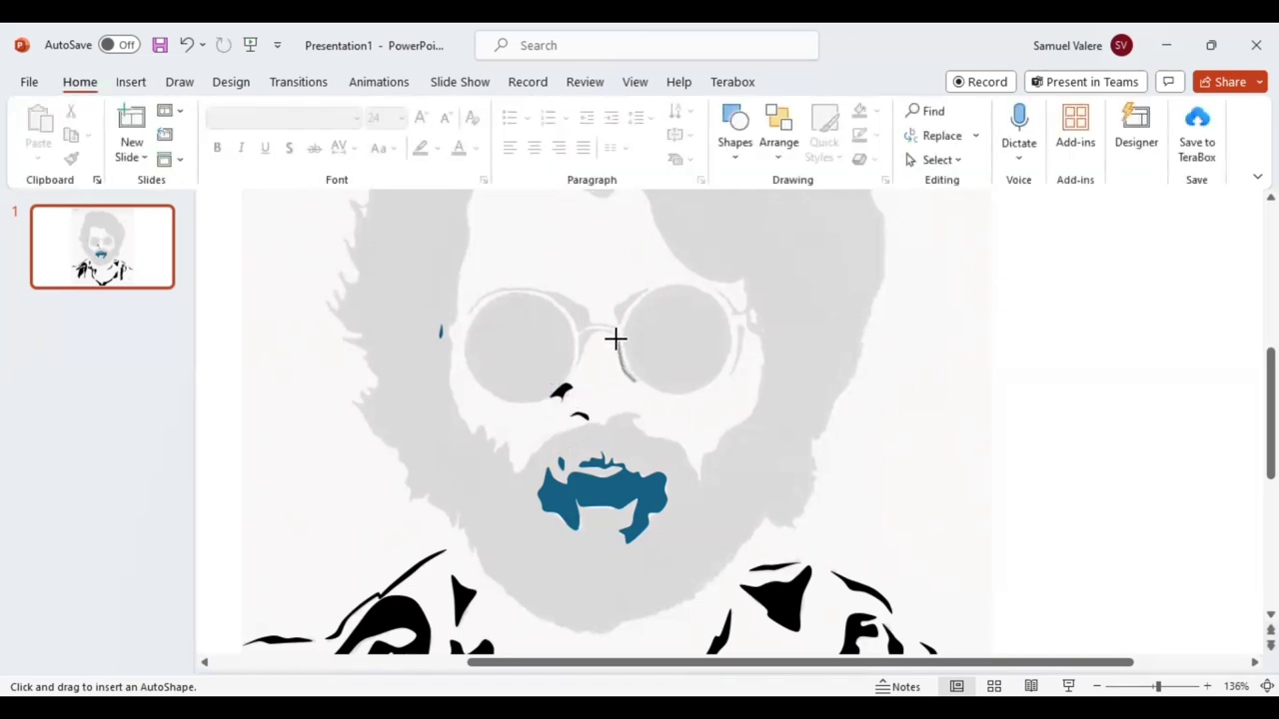
left_click(615, 335)
Complete the curve over the sunglasses' nose bridge and fill it black.
left_click(588, 336)
left_click(577, 363)
left_click(619, 333)
double_click(632, 379)
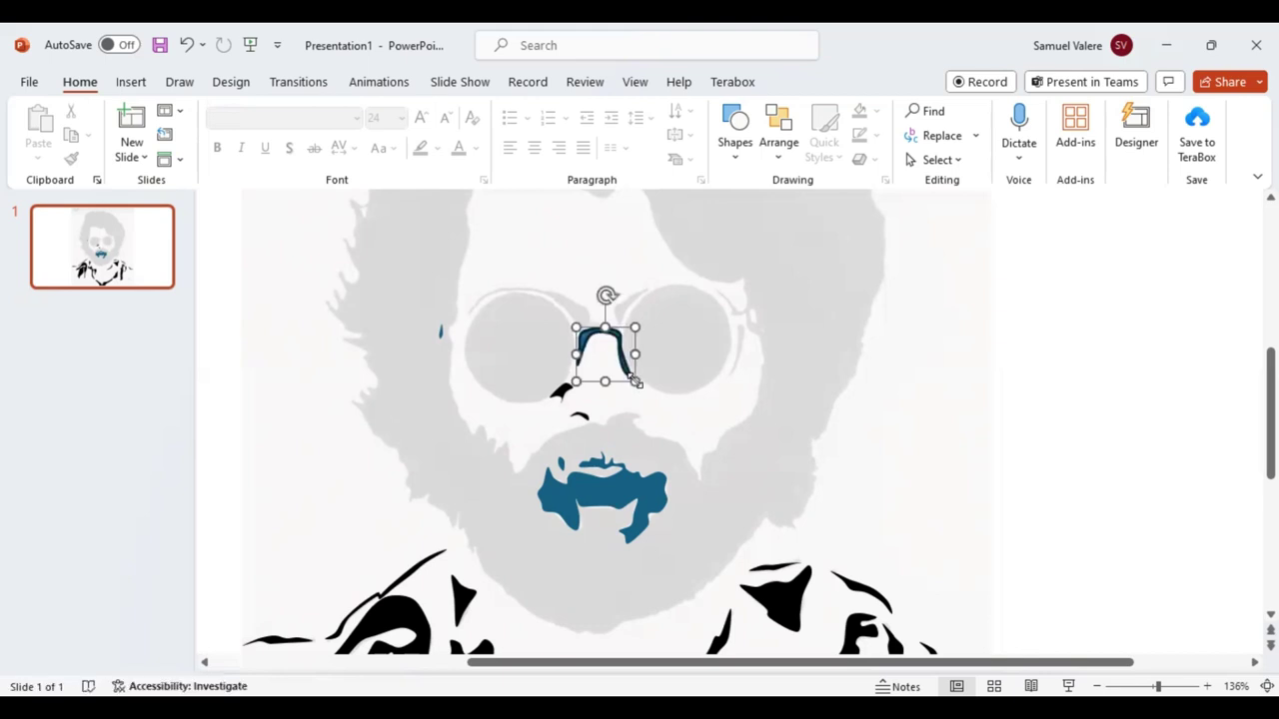
left_click(478, 110)
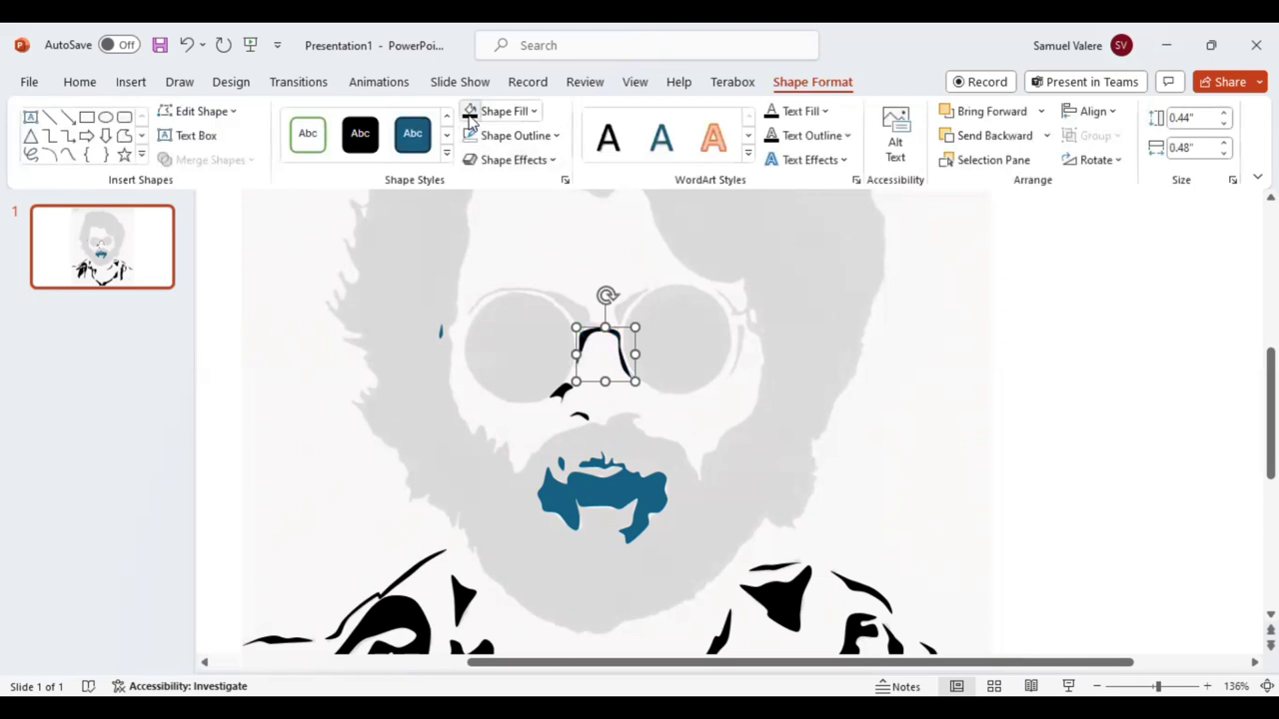
Draw a black frame piece along the right lens's inner rim.
left_click(67, 155)
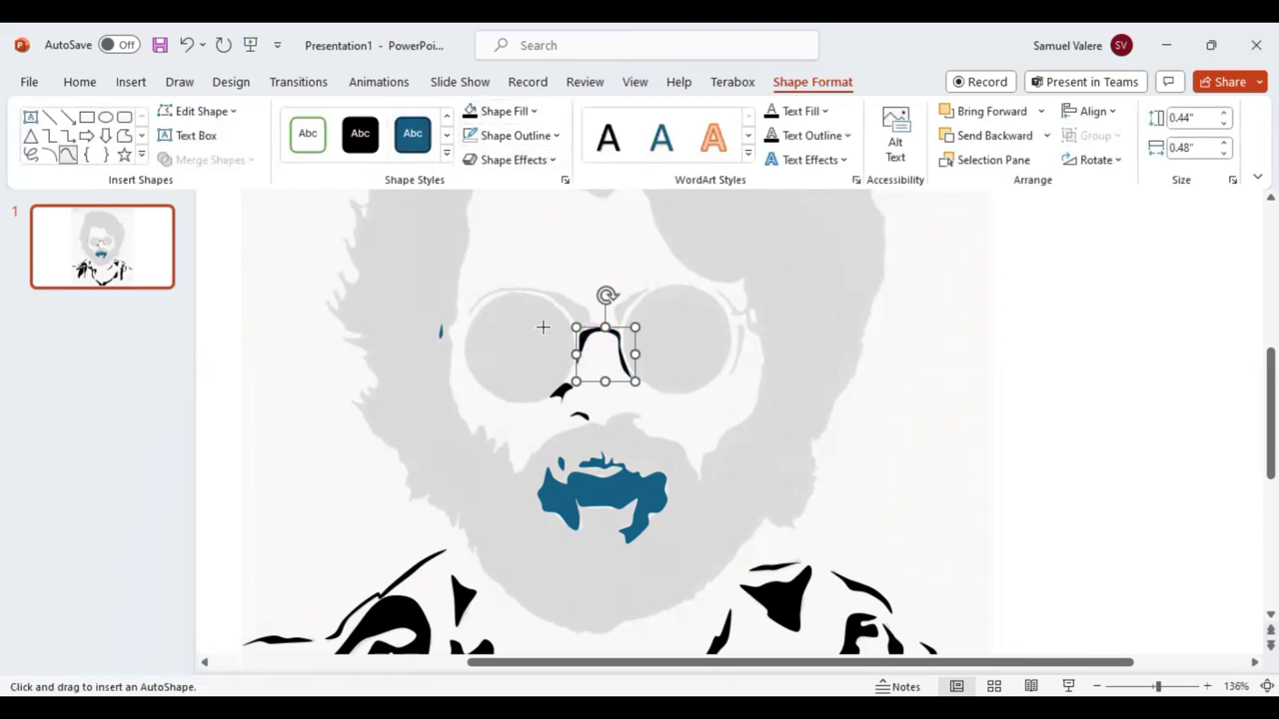
left_click(613, 322)
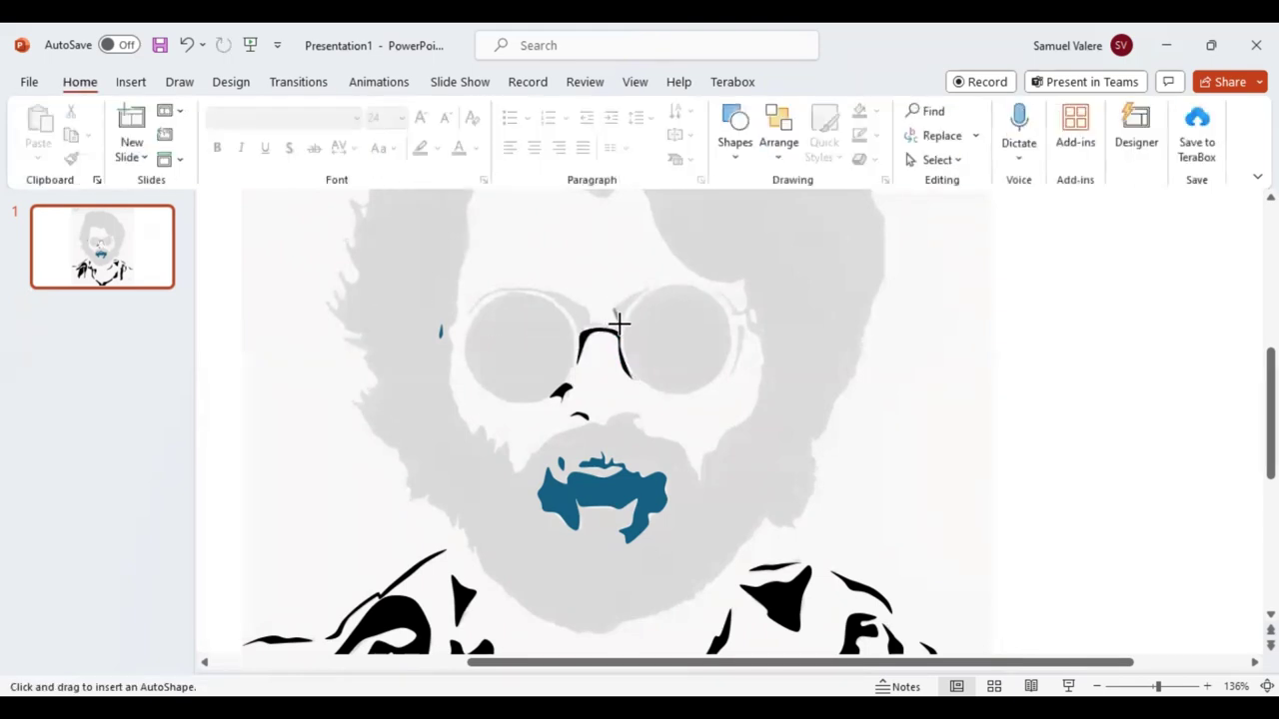
left_click(623, 307)
left_click(644, 289)
left_click(612, 306)
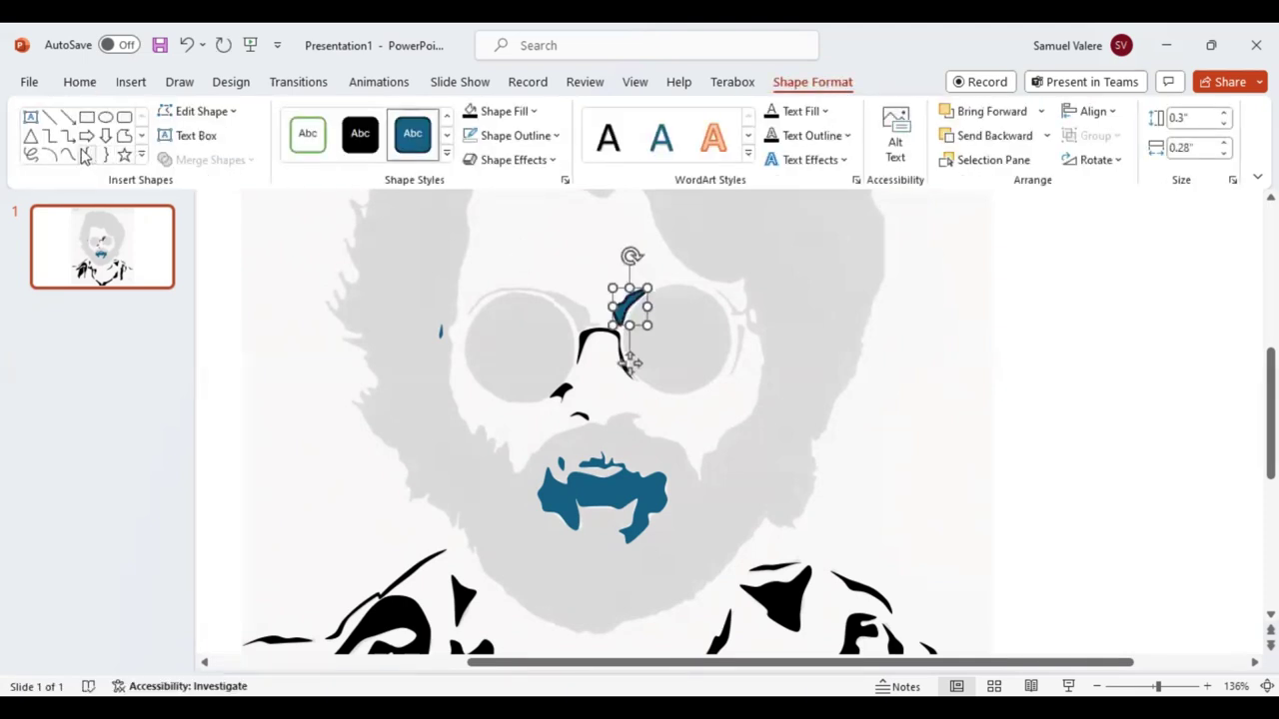
left_click(469, 112)
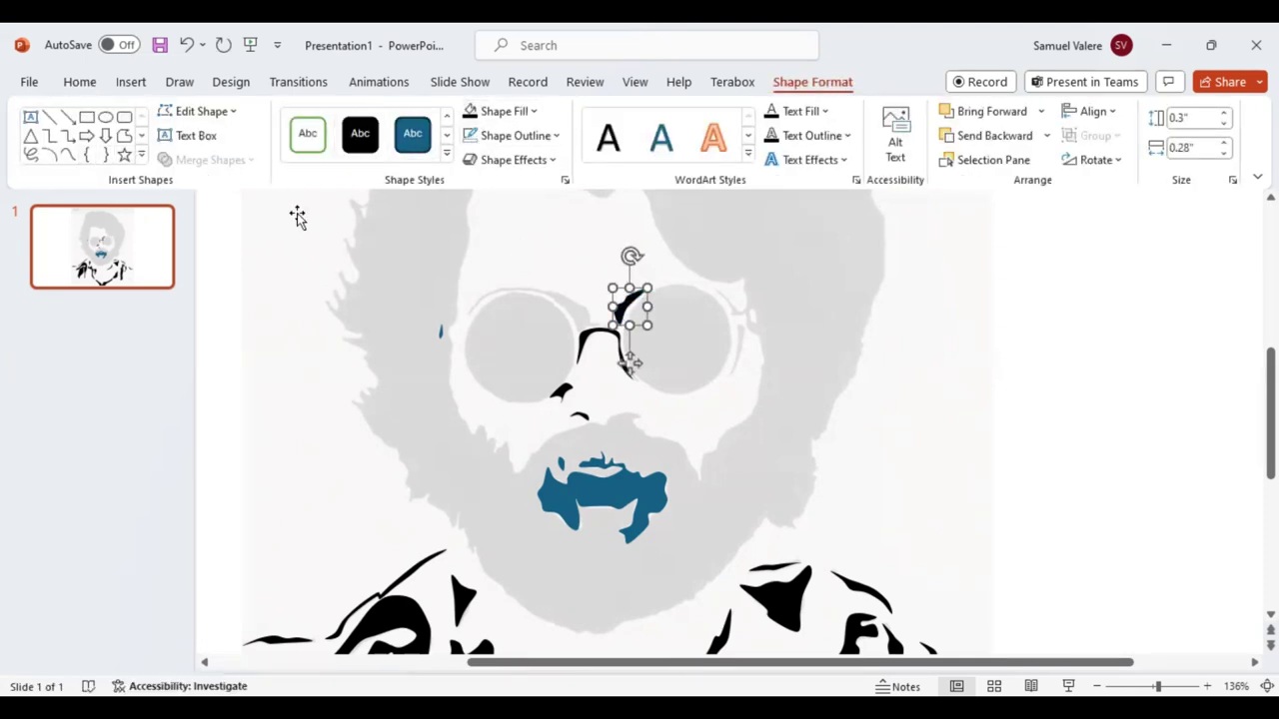
Add thin curved slivers along the right lens's outer edge, then begin a stroke at the left lens rim.
left_click(66, 155)
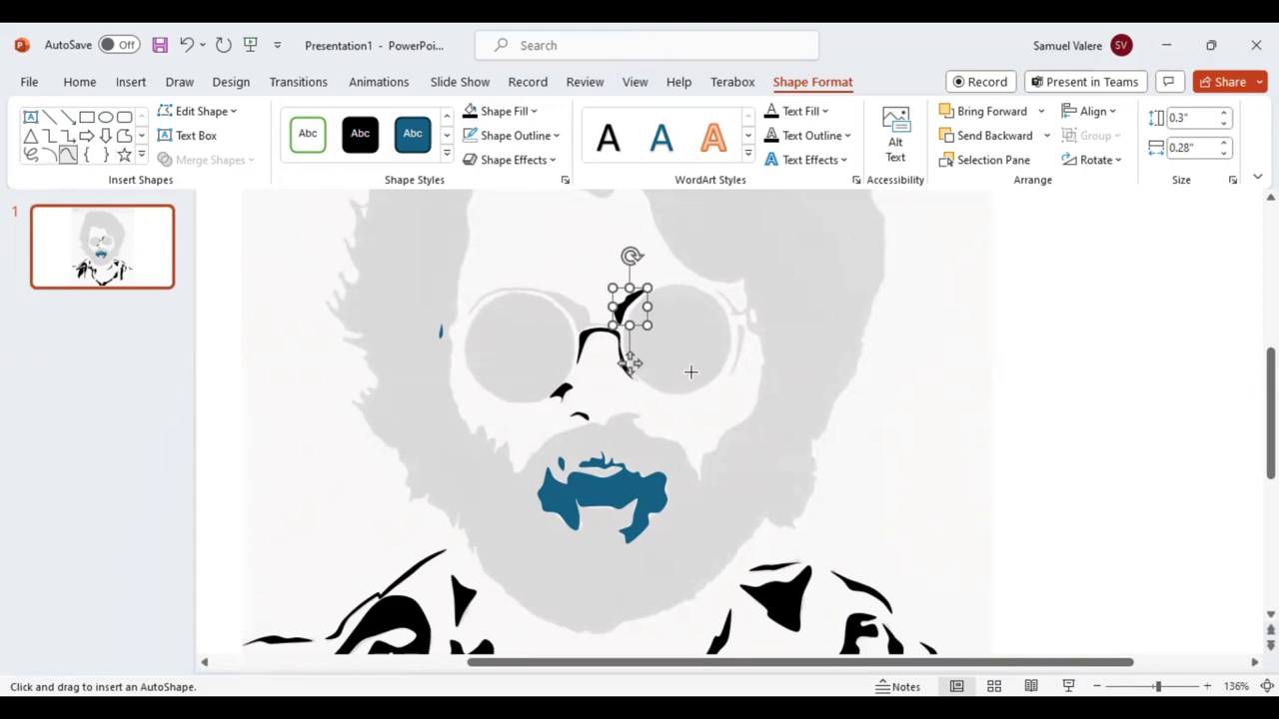
left_click(748, 311)
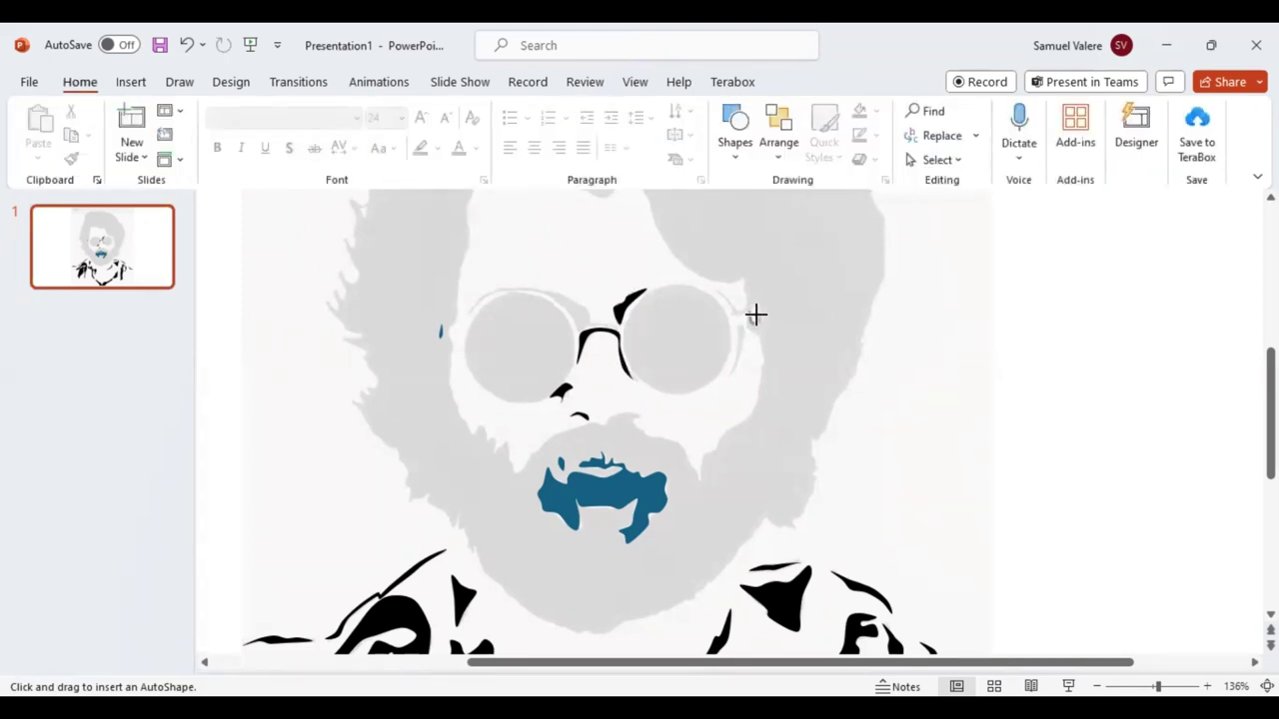
double_click(751, 312)
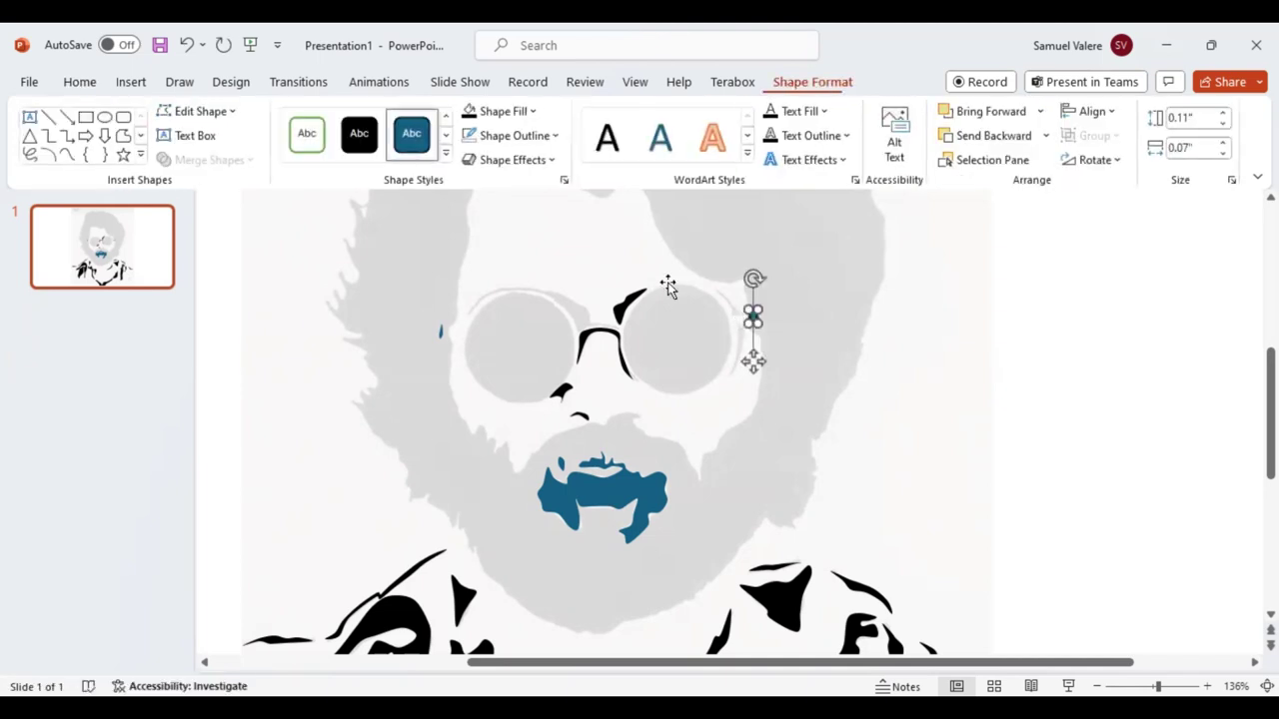
left_click(67, 155)
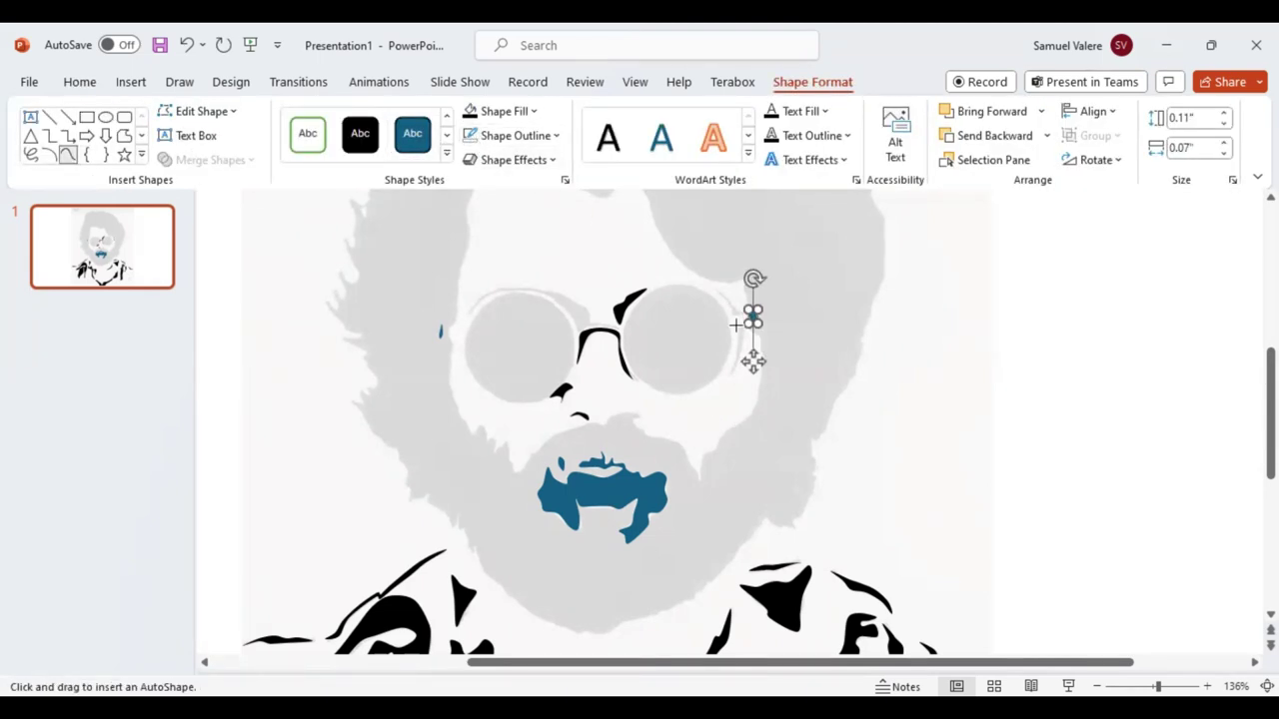
key("Escape")
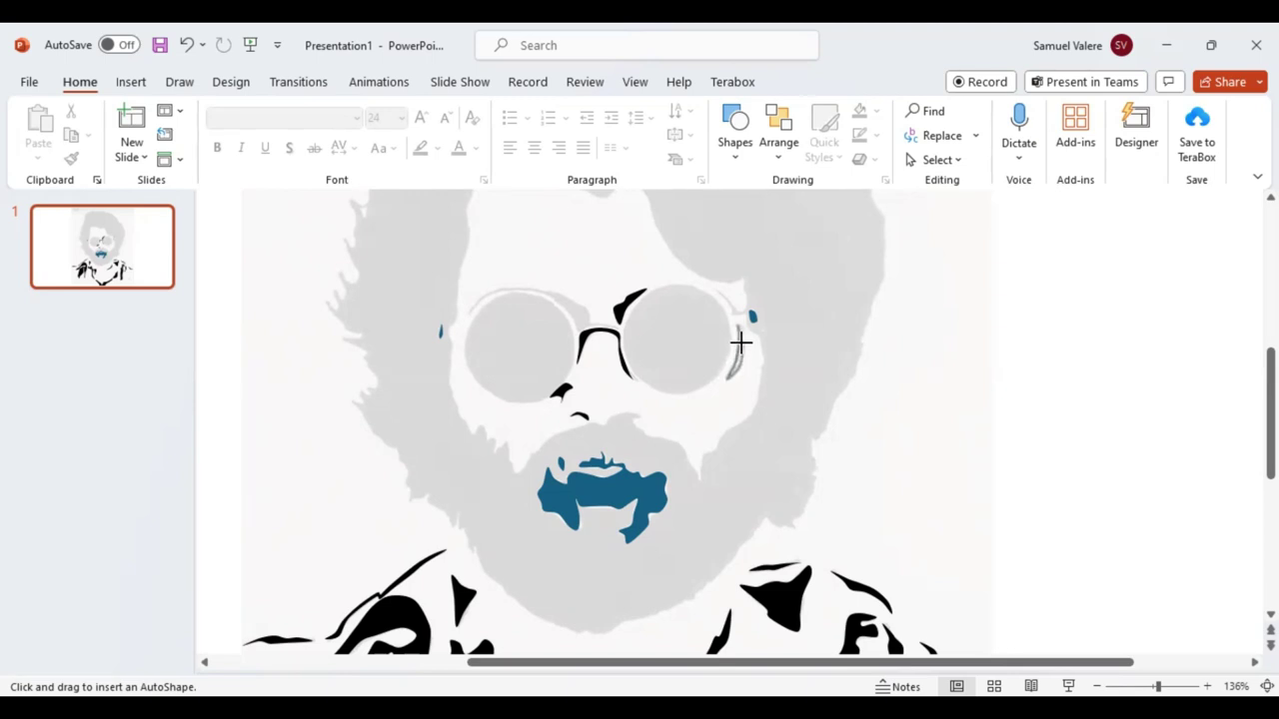
left_click(740, 324)
double_click(733, 337)
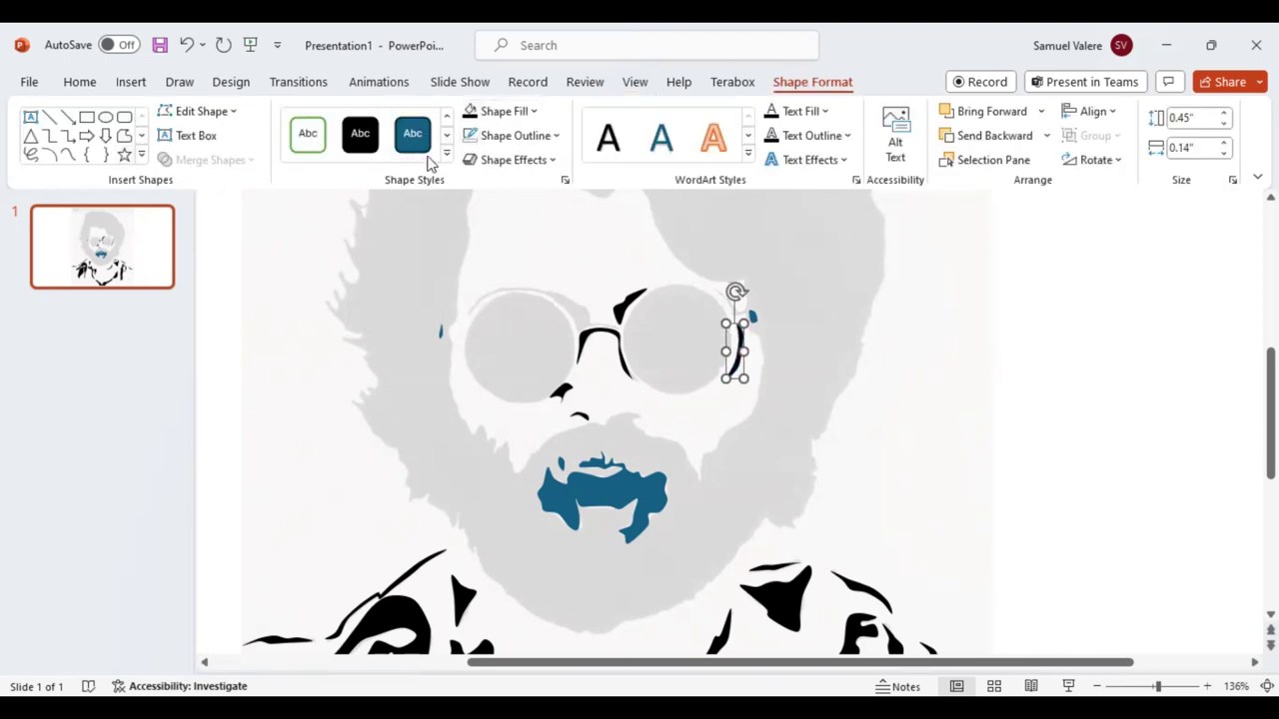
left_click(67, 153)
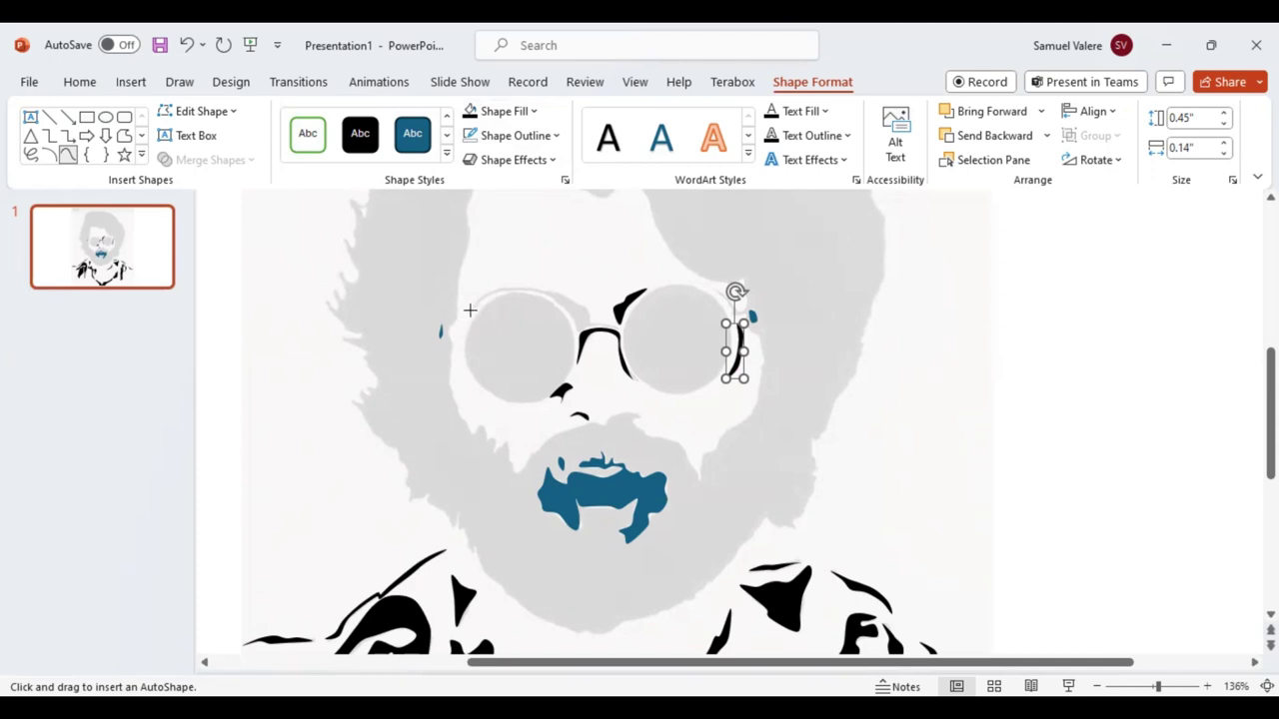
left_click(471, 304)
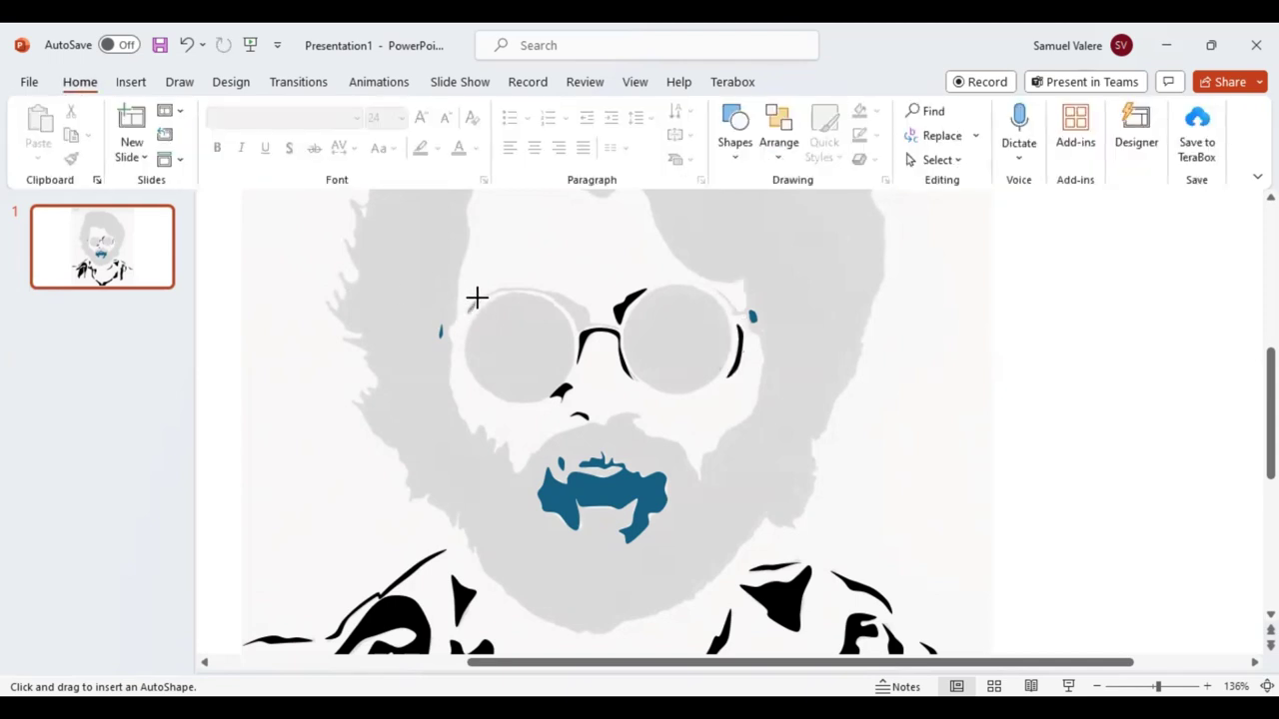
Trace the left lens's top rim to the bridge, with no fill and a black outline.
mouse_move(475, 298)
left_mouse_down()
mouse_move(556, 291)
mouse_move(587, 322)
left_mouse_up()
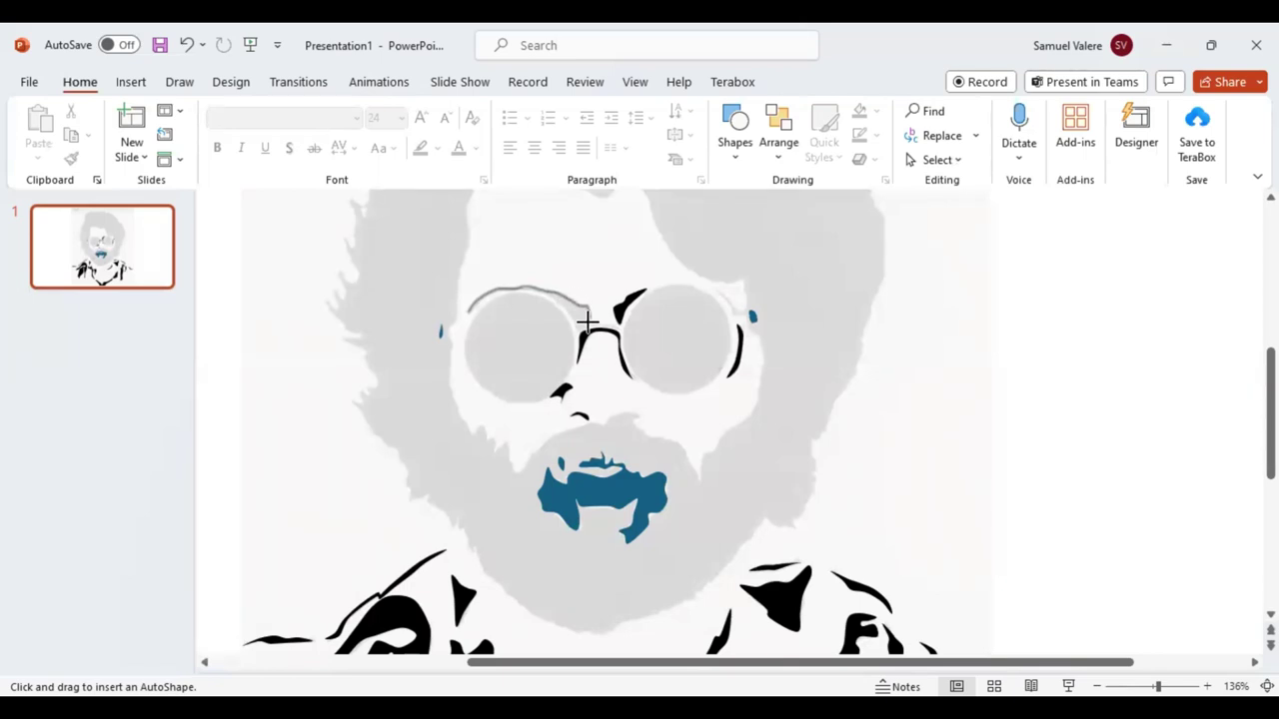
mouse_move(587, 322)
left_mouse_down()
mouse_move(619, 327)
mouse_move(585, 319)
mouse_move(575, 330)
mouse_move(531, 289)
mouse_move(465, 306)
left_mouse_up()
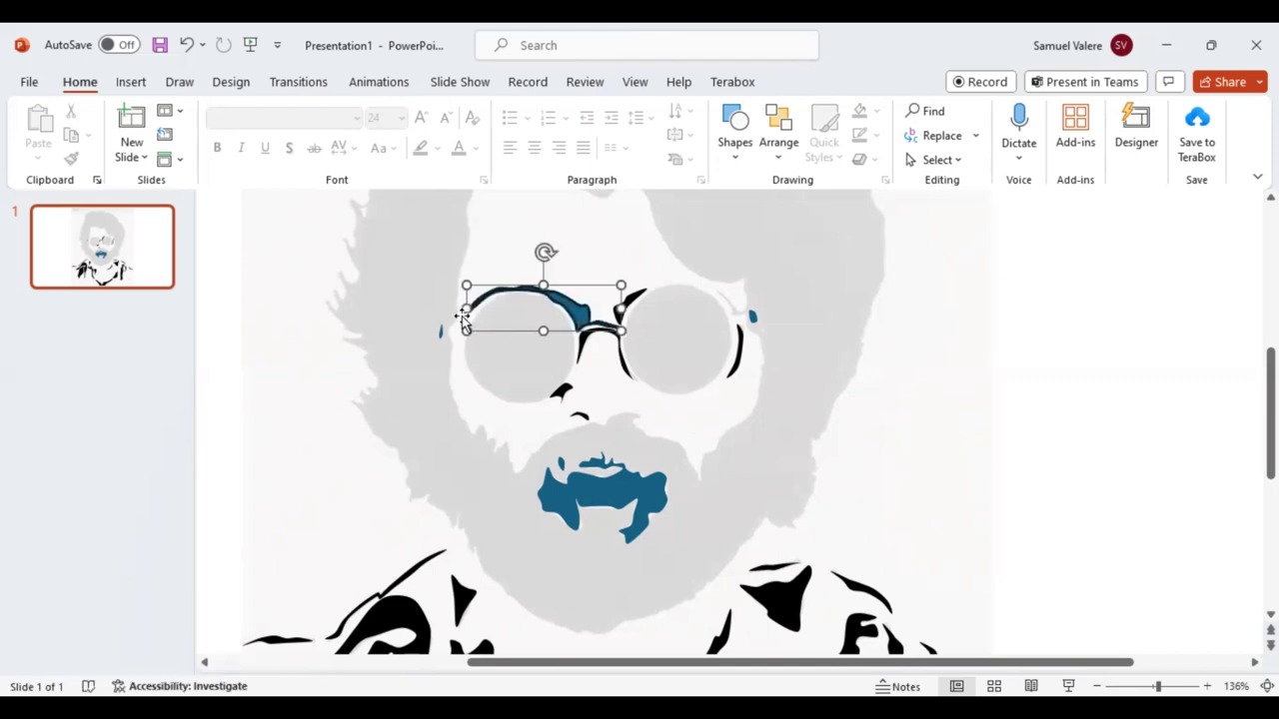
left_click(471, 112)
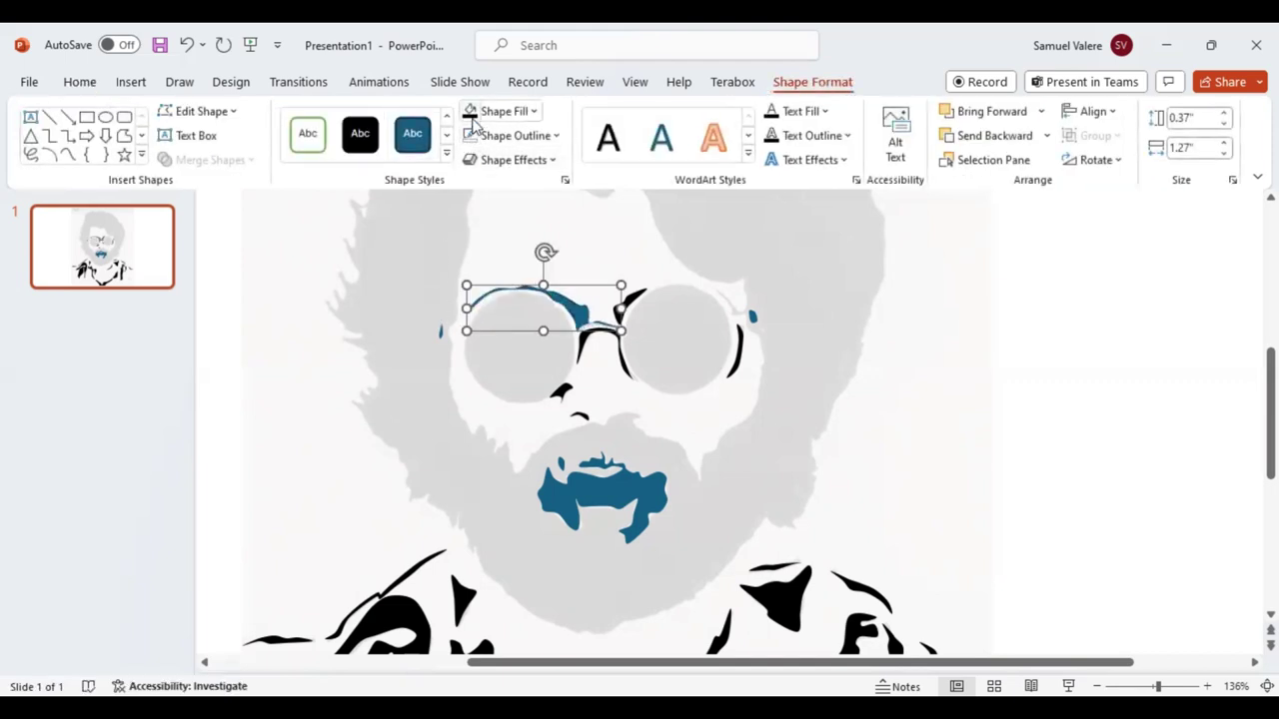
left_click(470, 135)
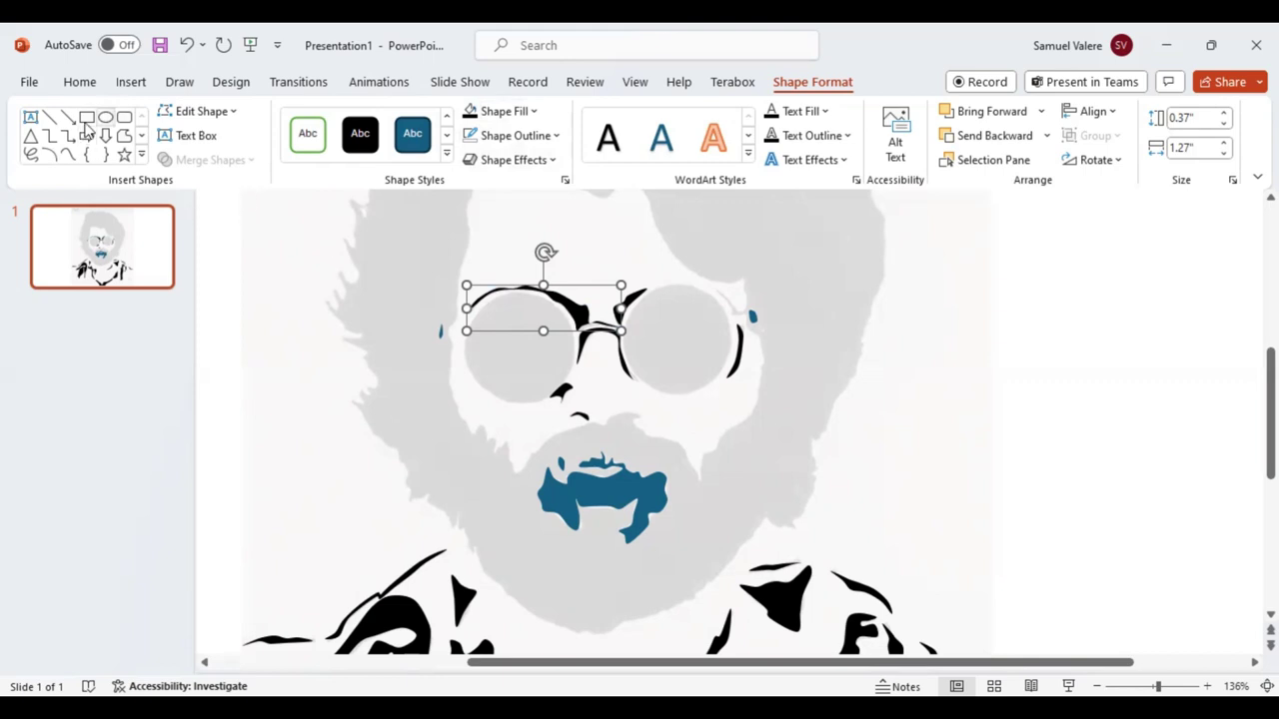
left_click(105, 117)
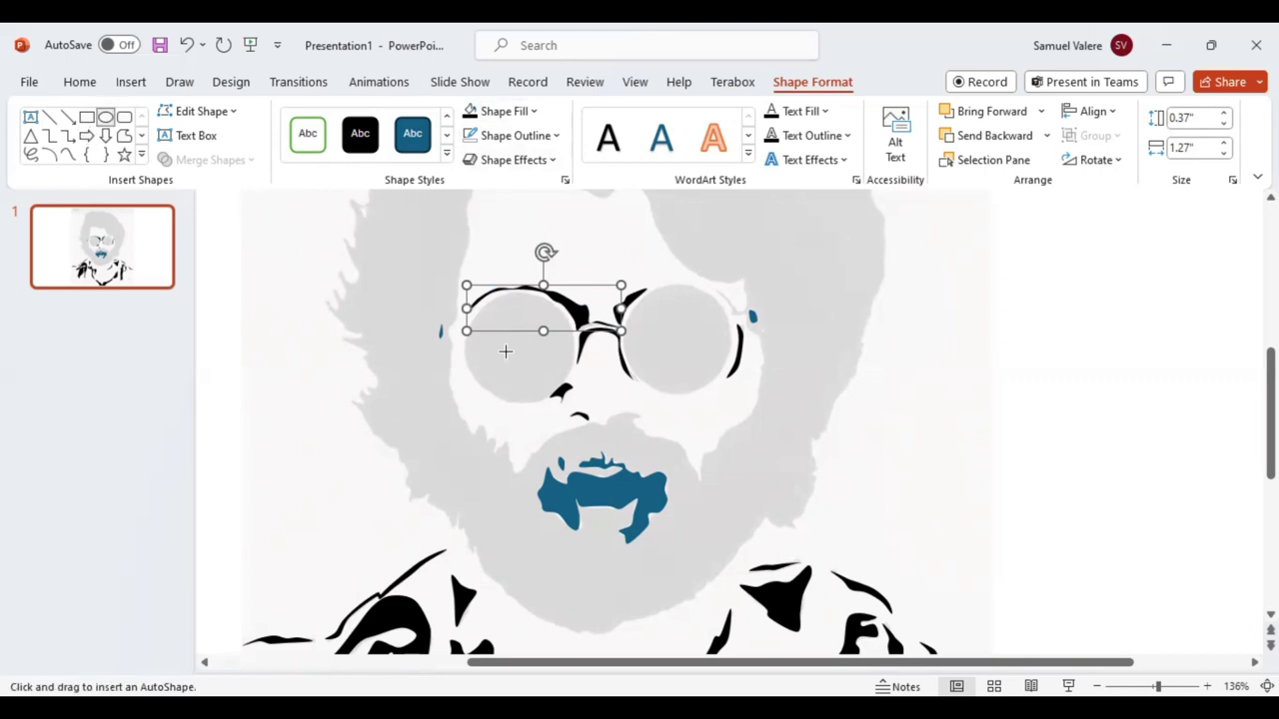
Draw an oval over the left lens, enlarge it, and fill it black.
left_click_drag(490, 340, 567, 402)
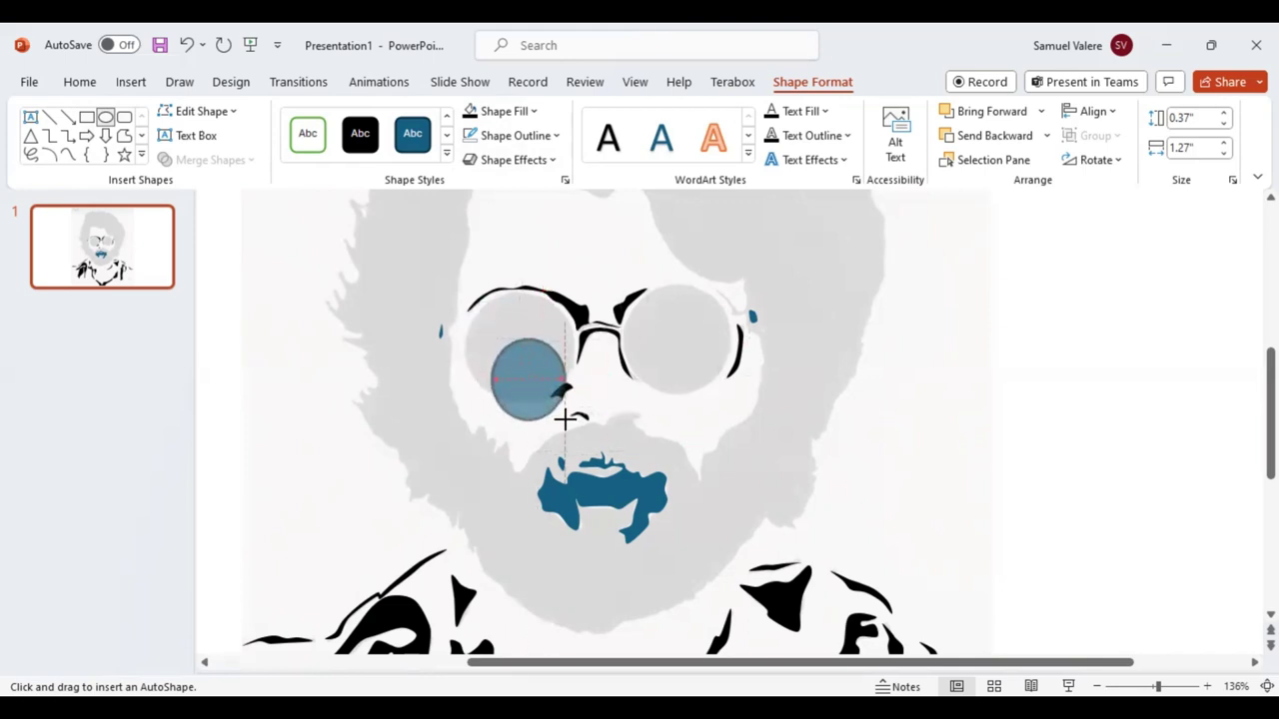
mouse_move(566, 402)
left_mouse_down()
mouse_move(577, 435)
mouse_move(535, 357)
mouse_move(578, 406)
left_mouse_up()
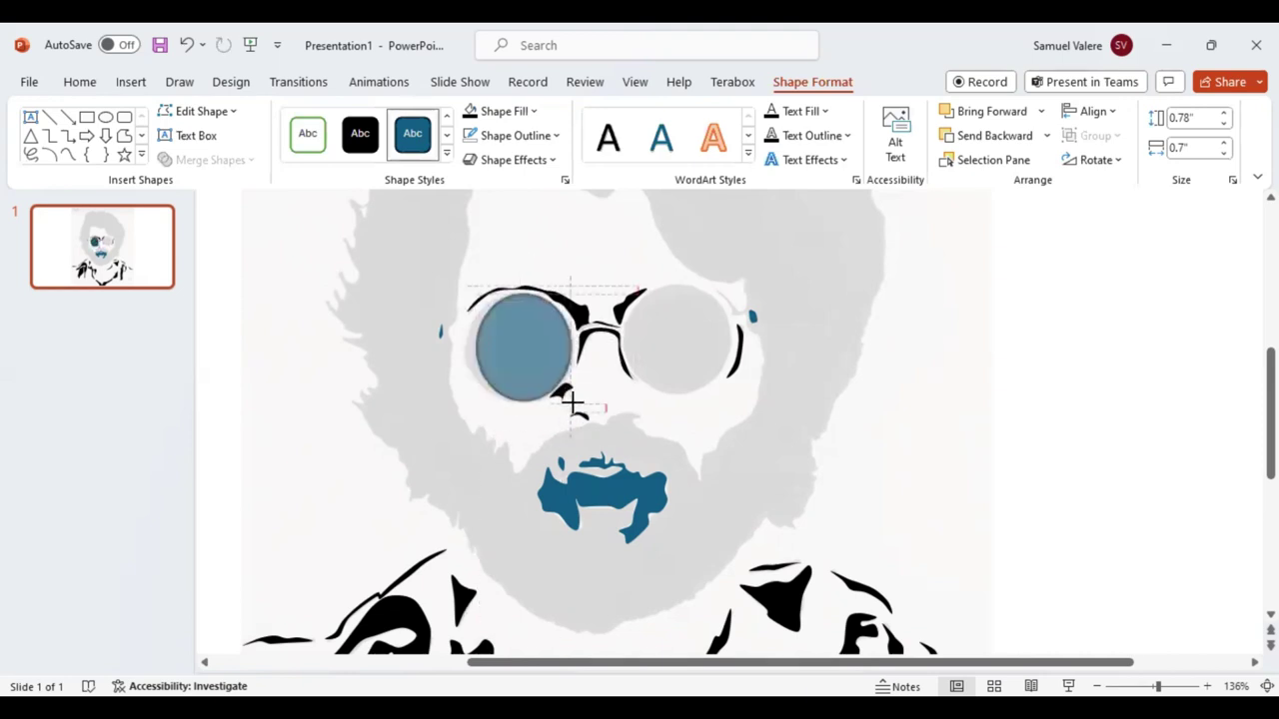
left_click_drag(523, 371, 518, 361)
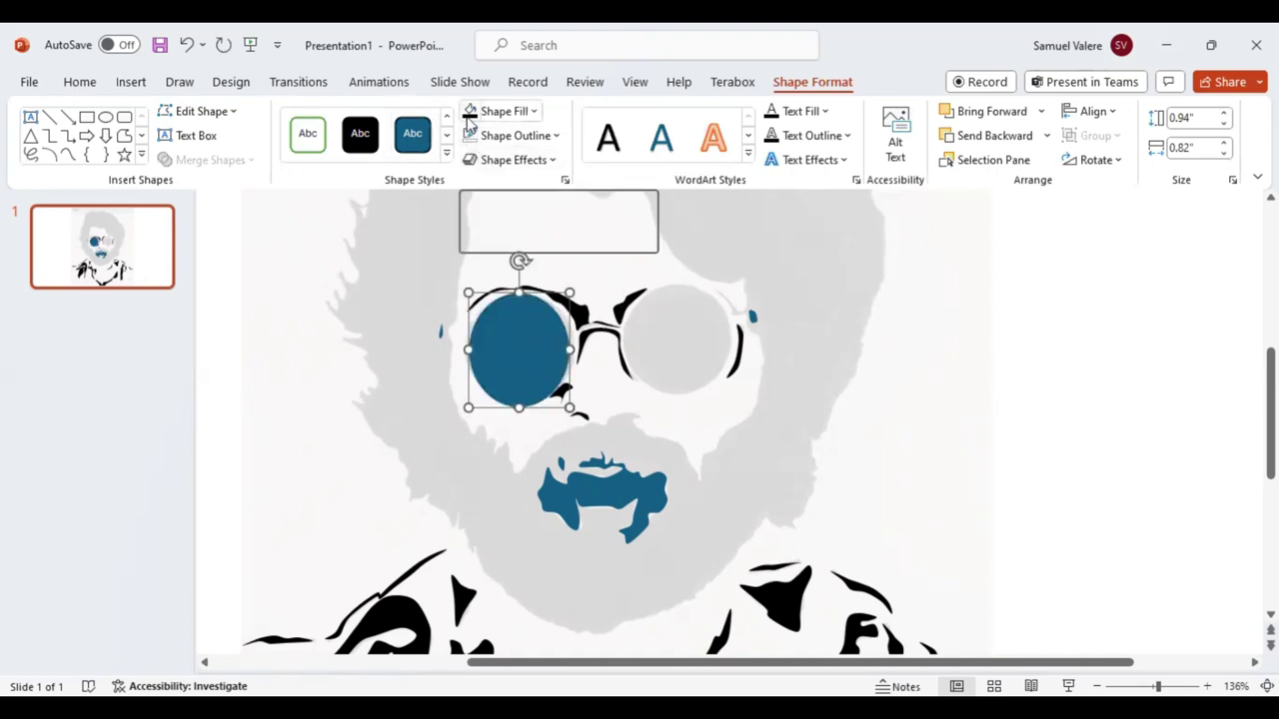
left_click(495, 111)
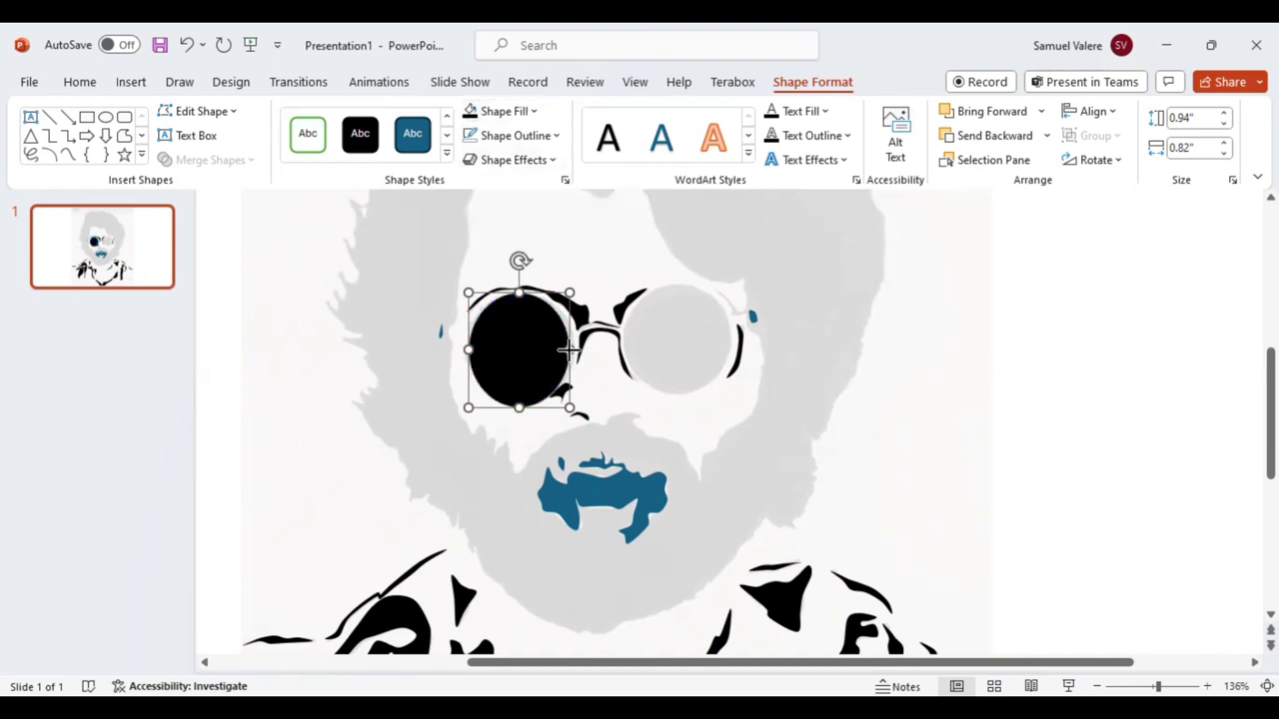
Adjust the black circle to about 0.88" by 0.85" and copy it onto the right lens.
left_click_drag(551, 368, 571, 350)
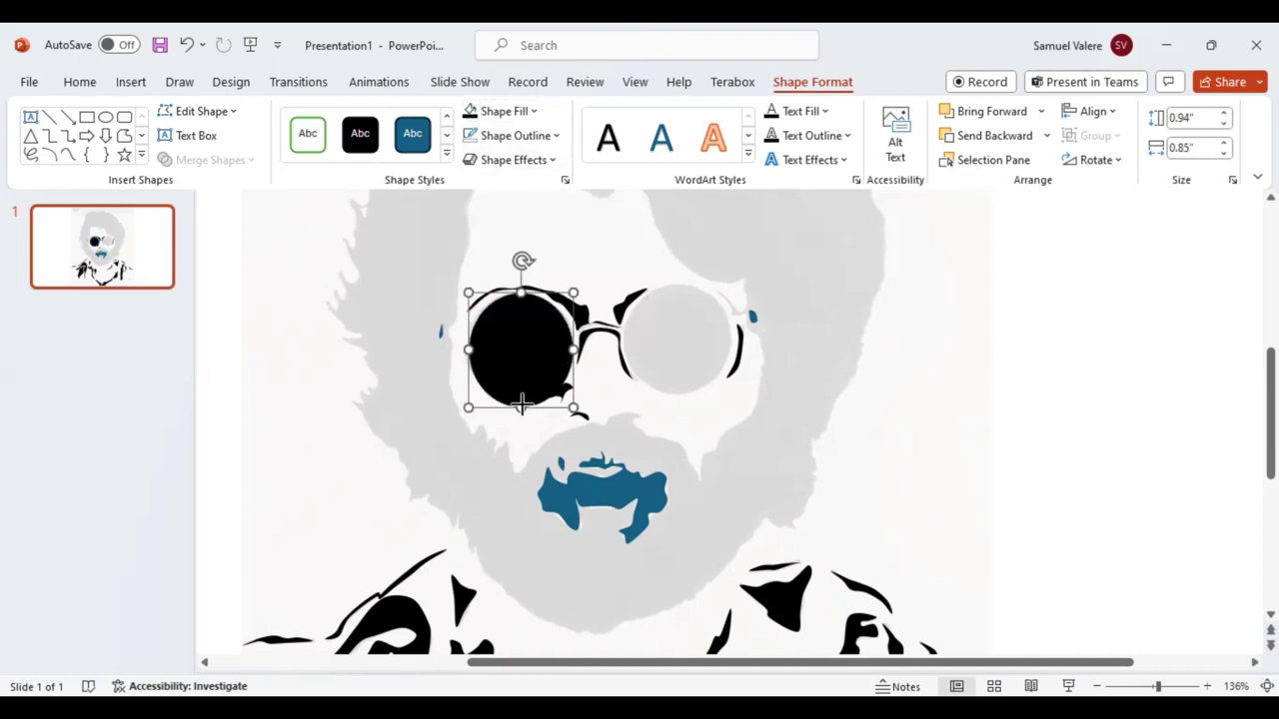
left_click_drag(521, 398, 521, 404)
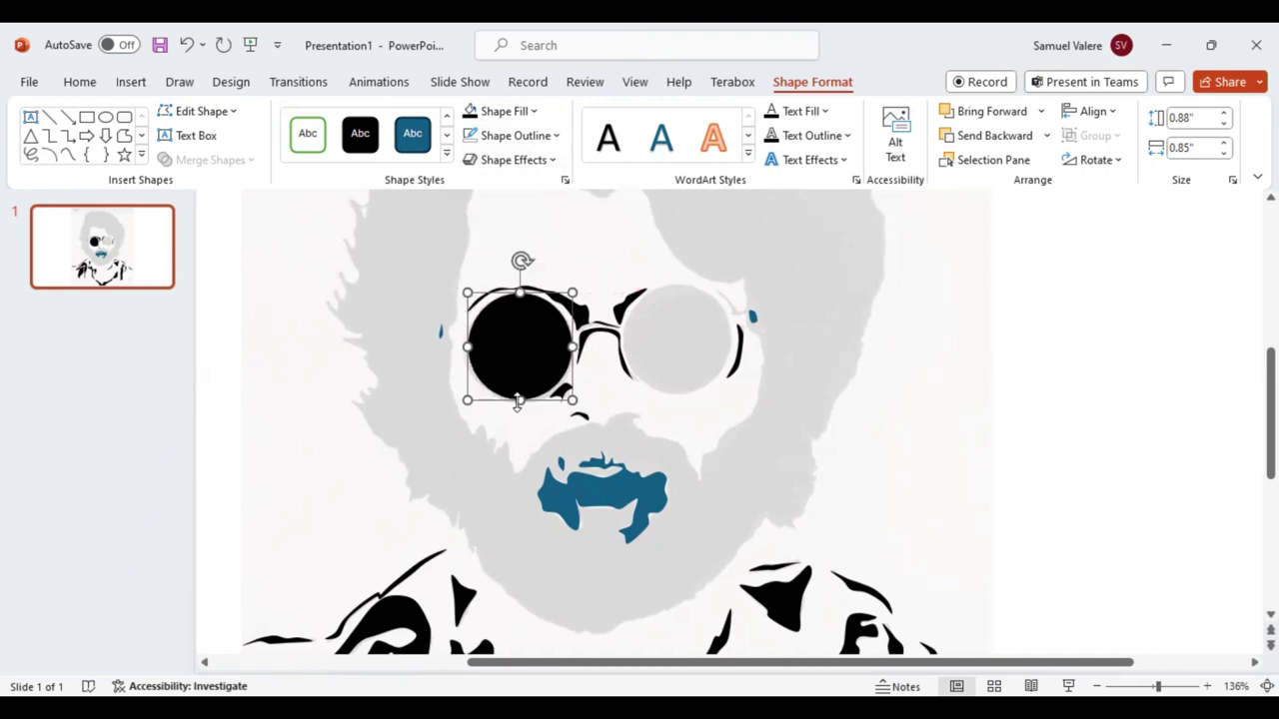
left_click_drag(516, 402, 665, 358)
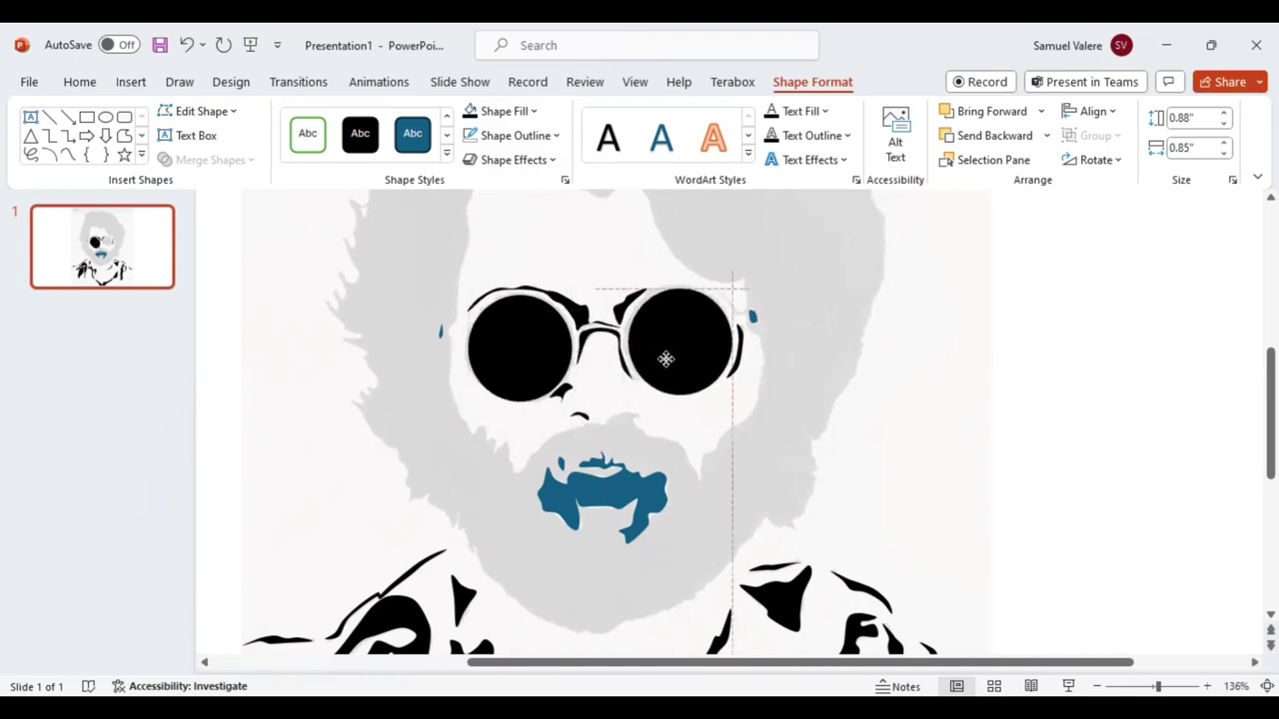
left_click_drag(665, 359, 663, 362, "ctrl")
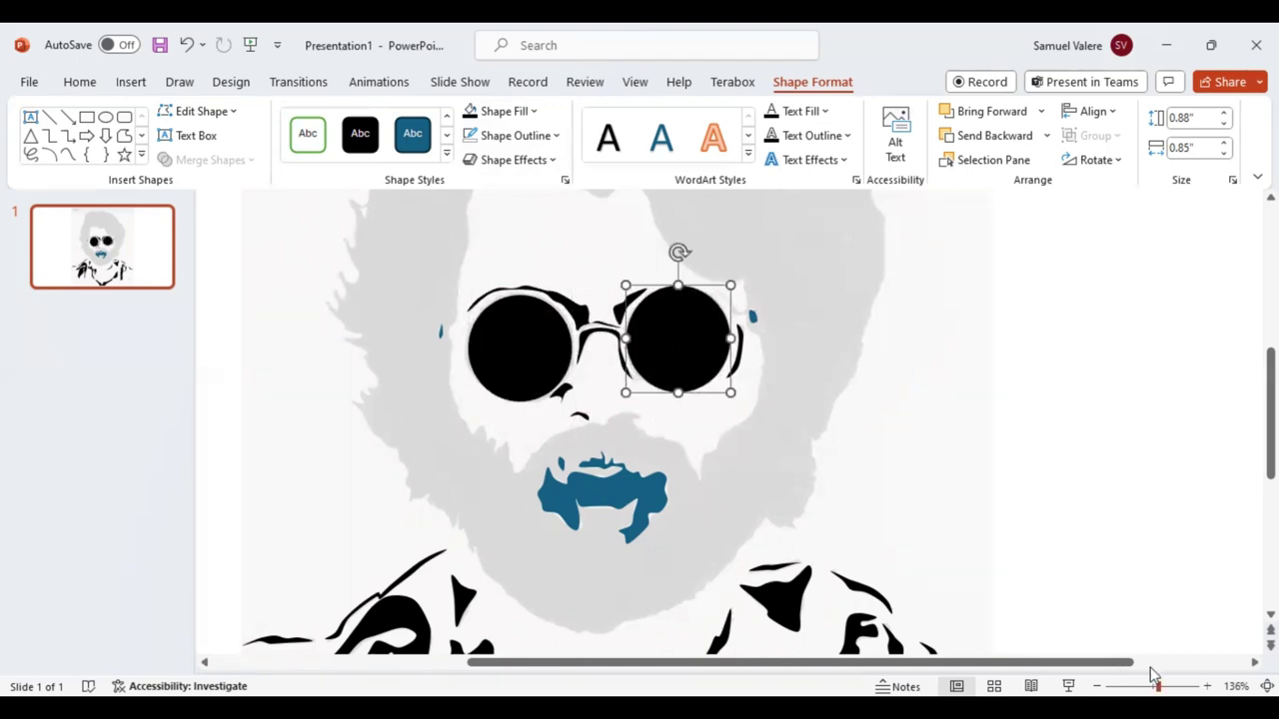
Outline the bare face between hair, sunglasses and beard as a closed freeform about 2.56" by 2.6".
left_click(1151, 683)
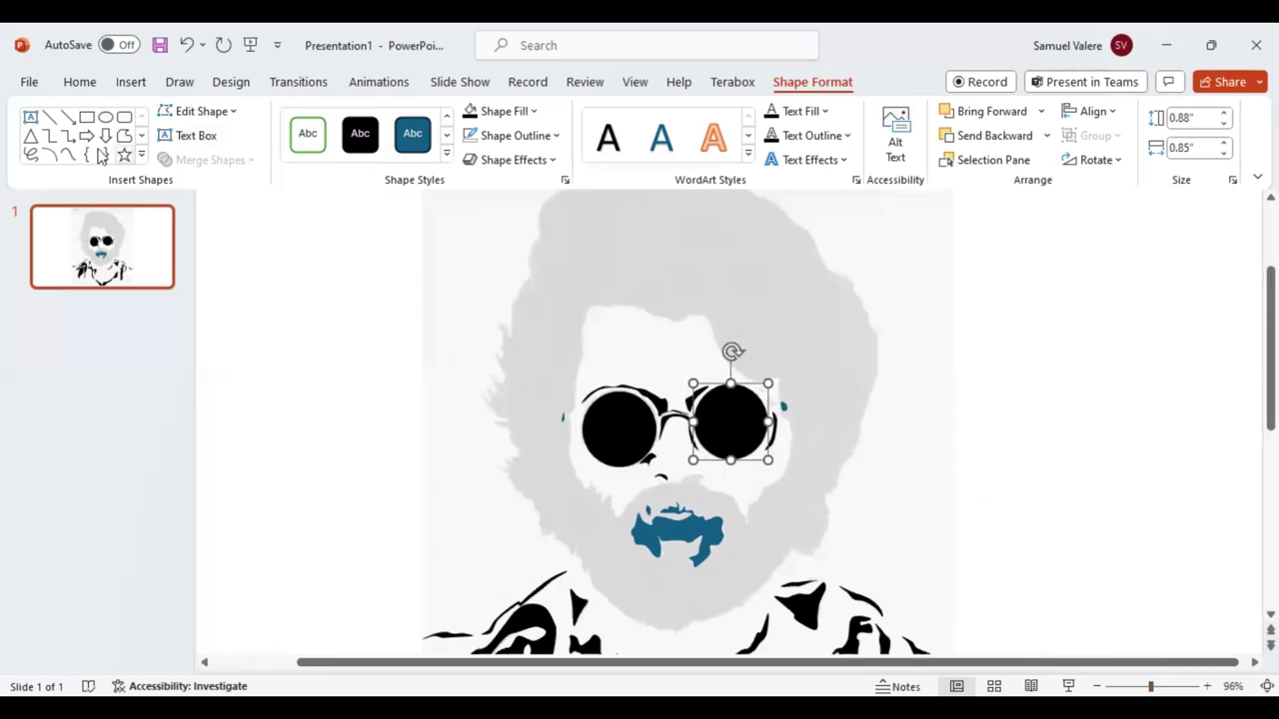
left_click(67, 155)
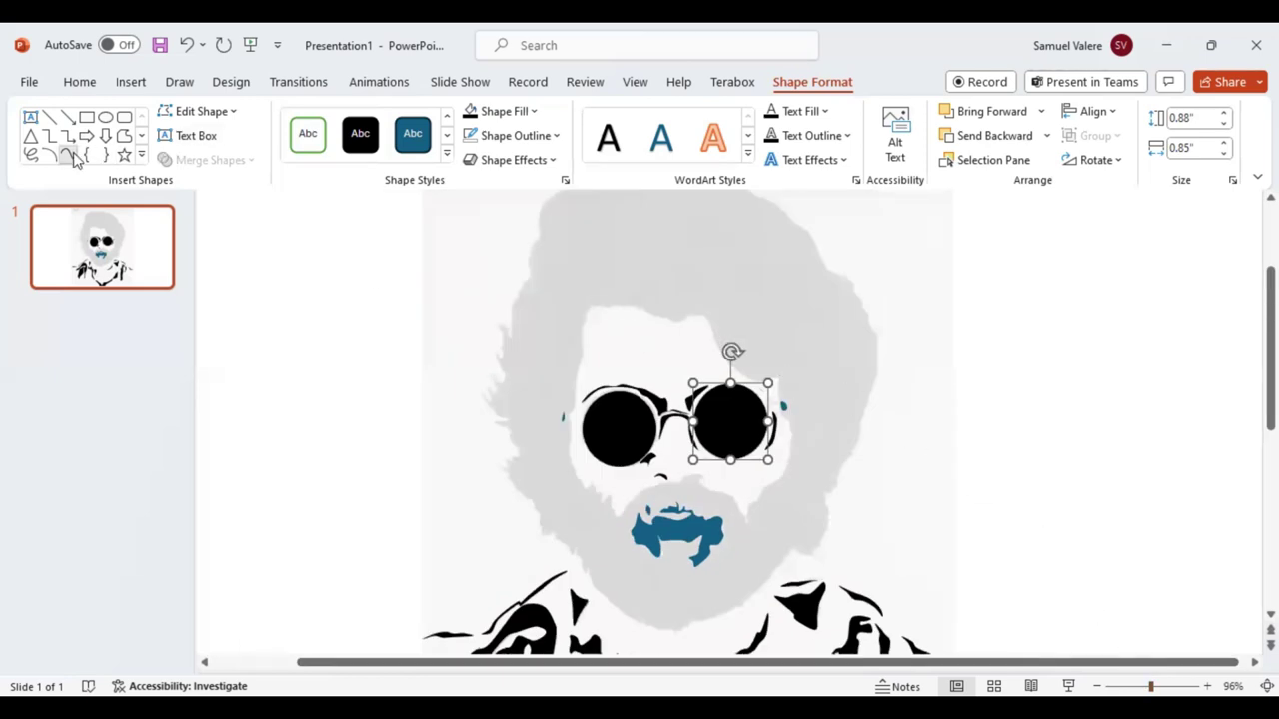
left_click(747, 524)
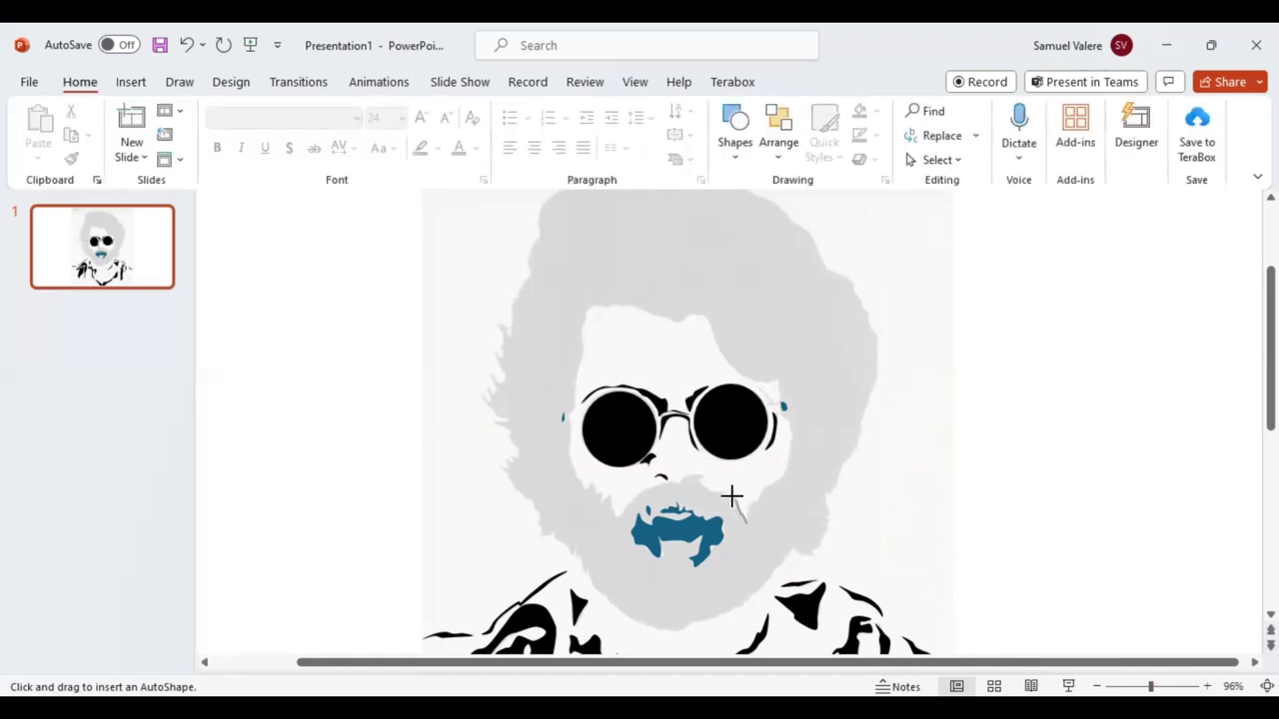
left_click(731, 496)
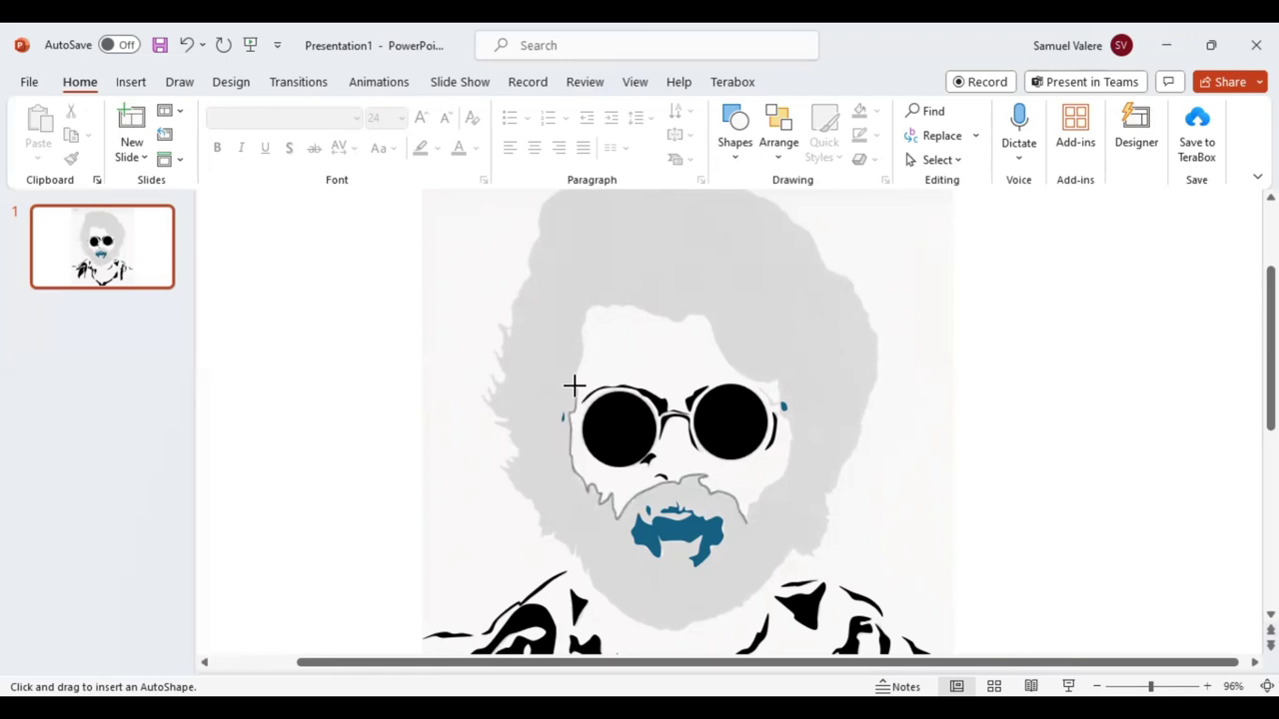
mouse_move(574, 381)
left_mouse_down()
mouse_move(582, 321)
mouse_move(609, 302)
mouse_move(667, 322)
mouse_move(699, 315)
mouse_move(733, 370)
mouse_move(778, 378)
mouse_move(778, 395)
left_mouse_up()
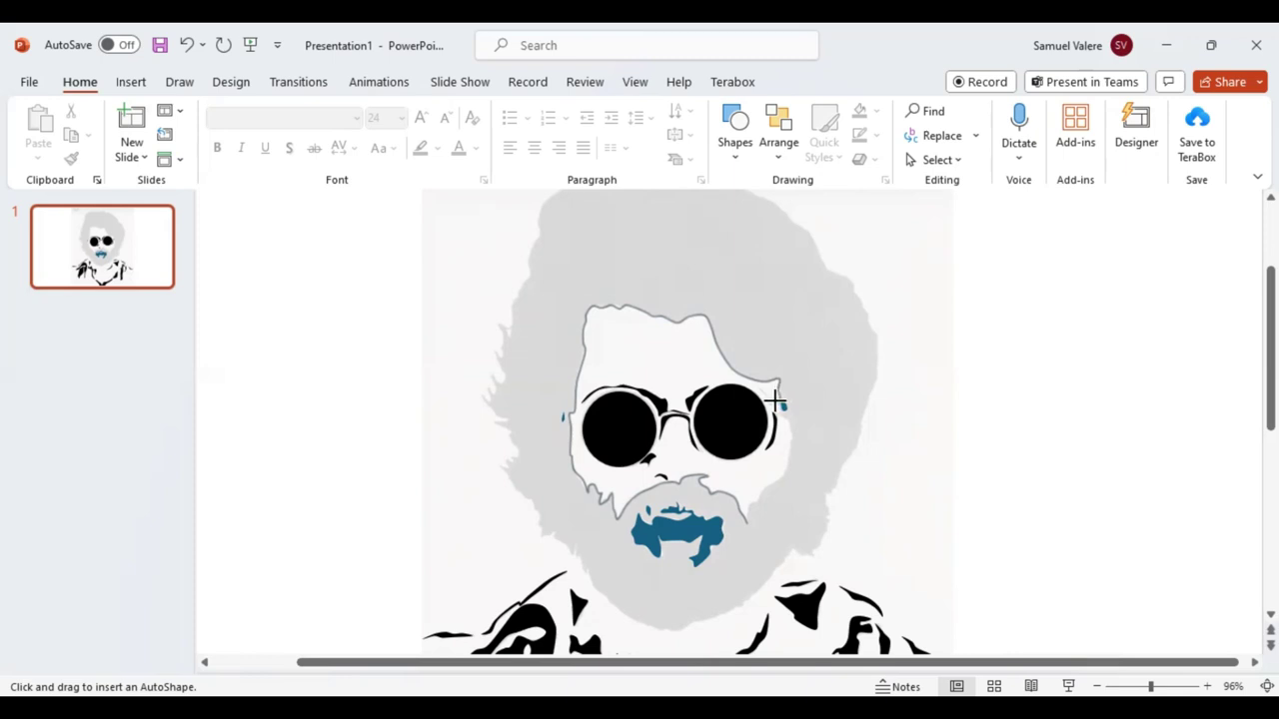
mouse_move(774, 400)
left_mouse_down()
mouse_move(759, 384)
mouse_move(767, 400)
left_mouse_up()
left_click_drag(764, 404, 771, 405)
left_click(748, 518)
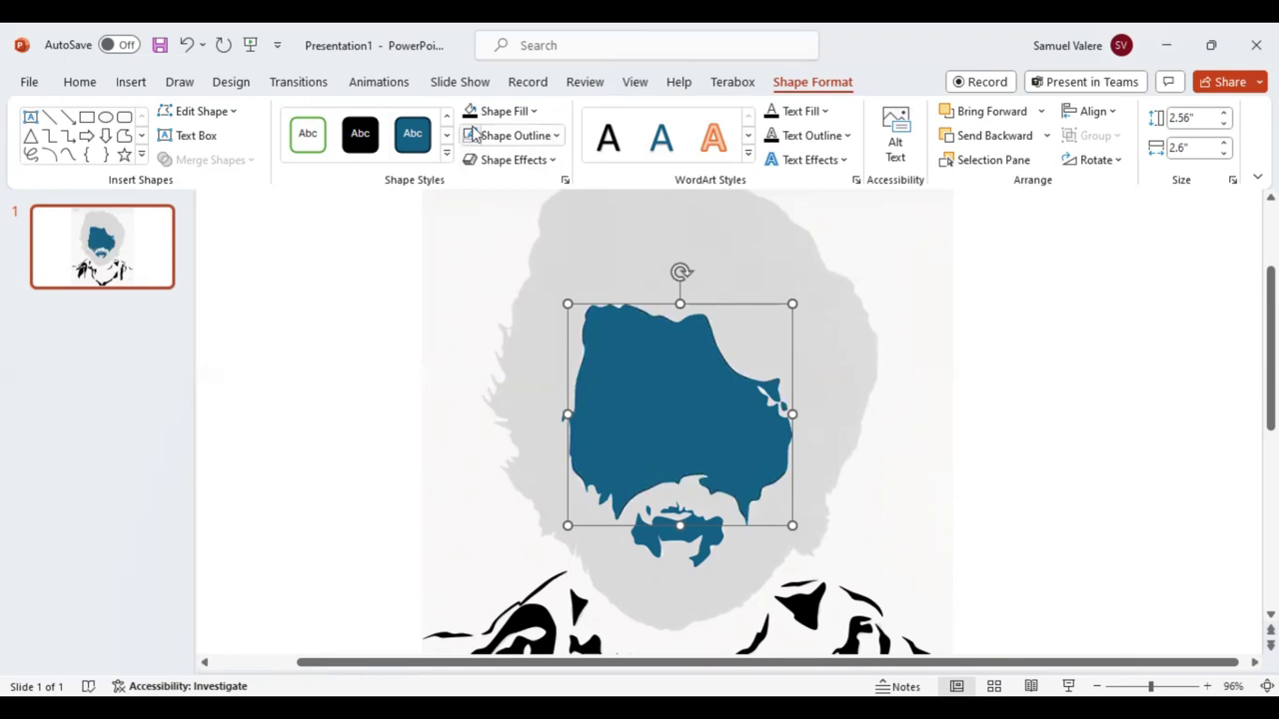
Fill the face shape white and send it to the back.
left_click(506, 113)
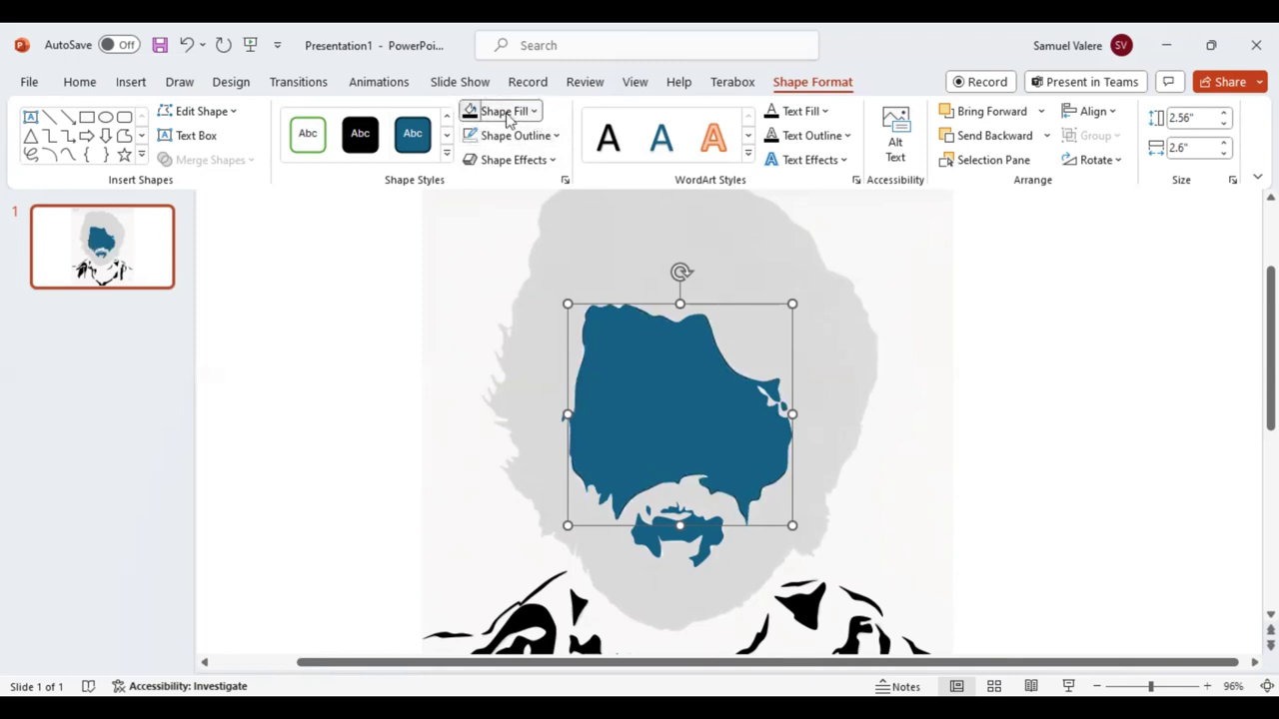
left_click(469, 159)
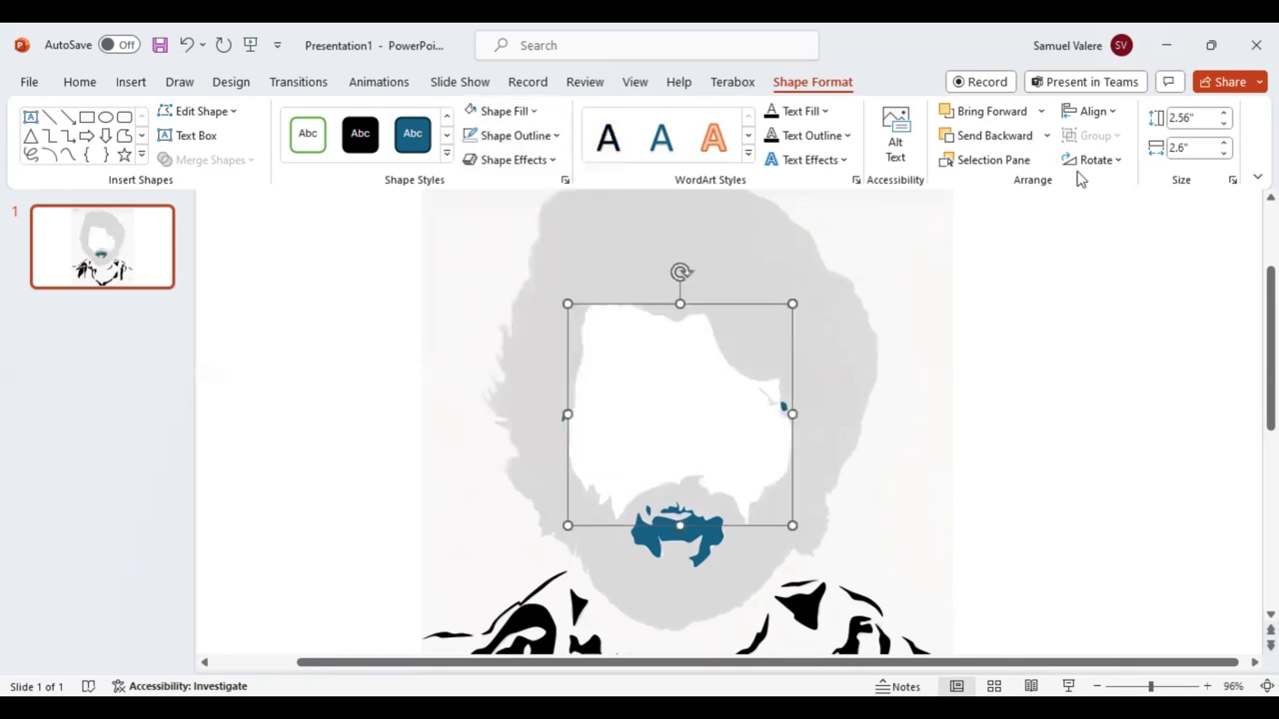
left_click(1047, 136)
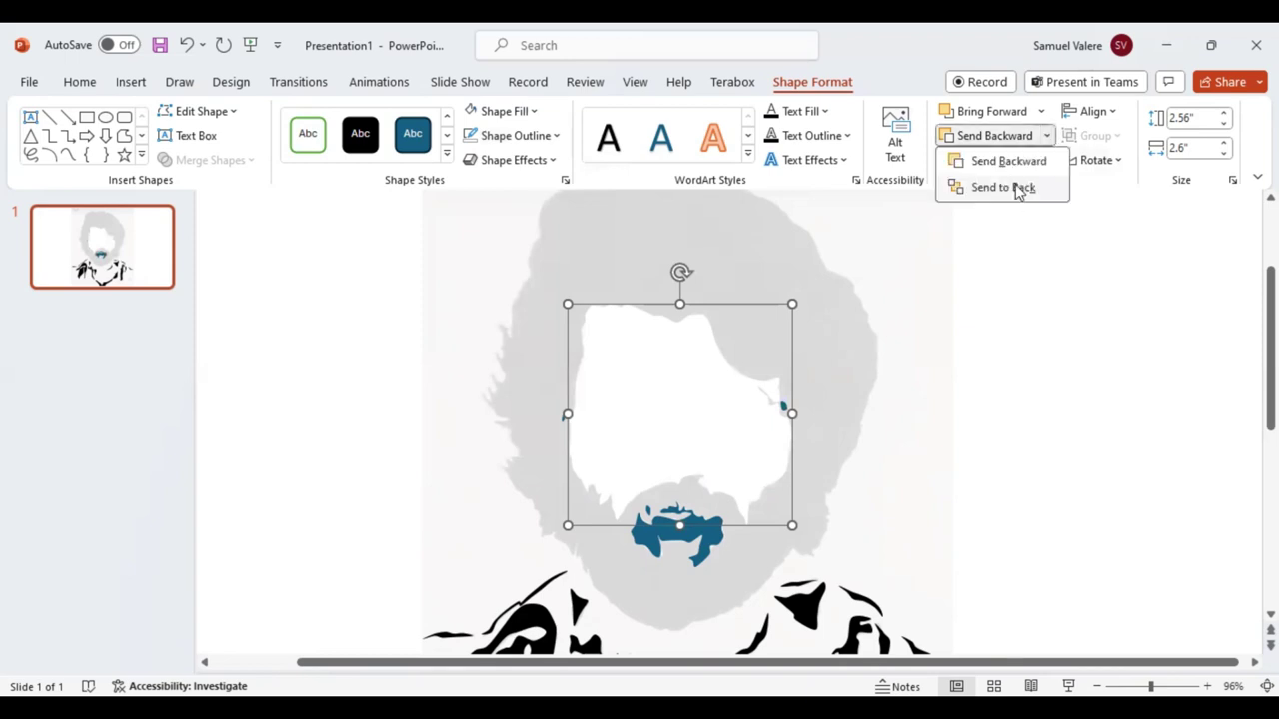
left_click(1003, 187)
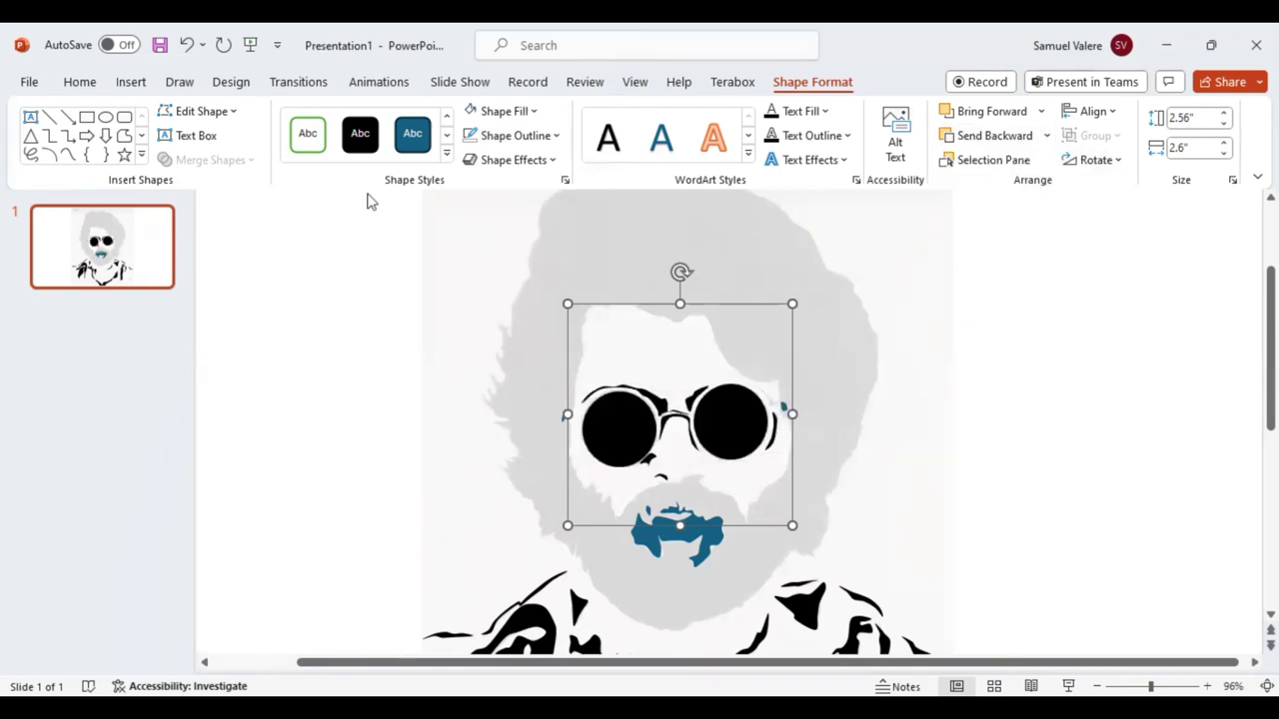
Begin a new freeform outline just above the head.
left_click(66, 154)
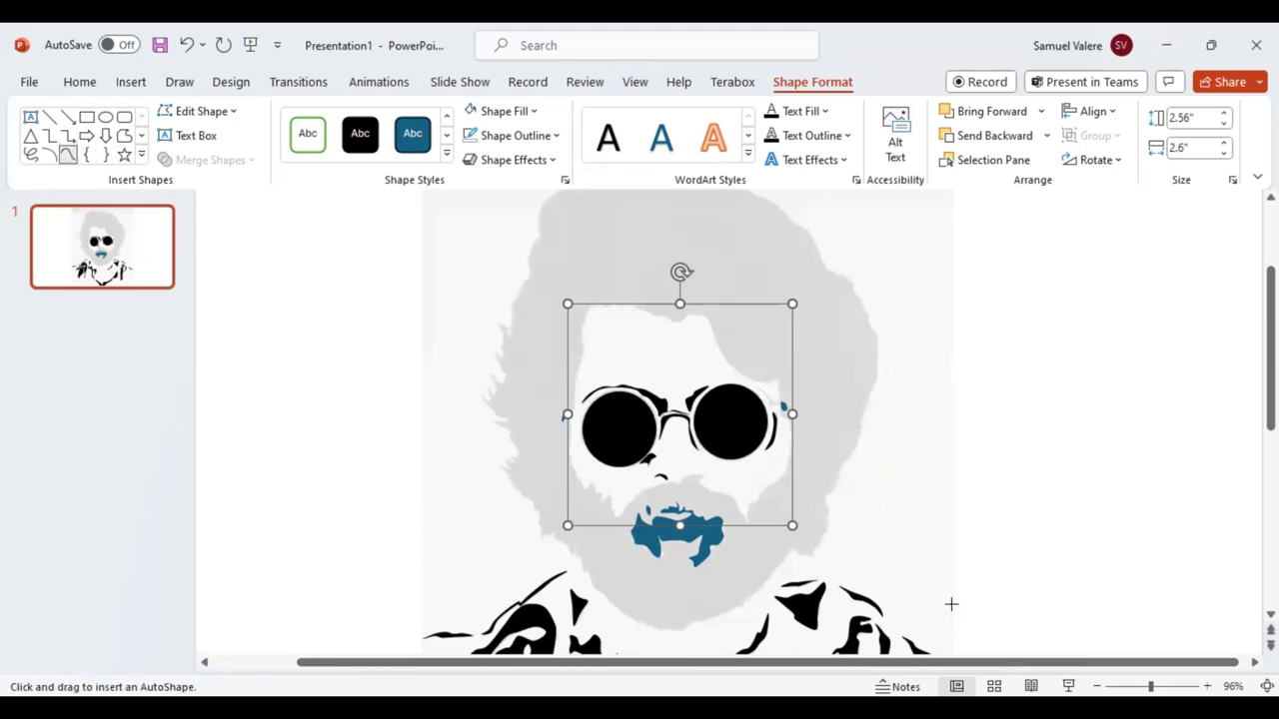
left_click_drag(1150, 686, 1143, 686)
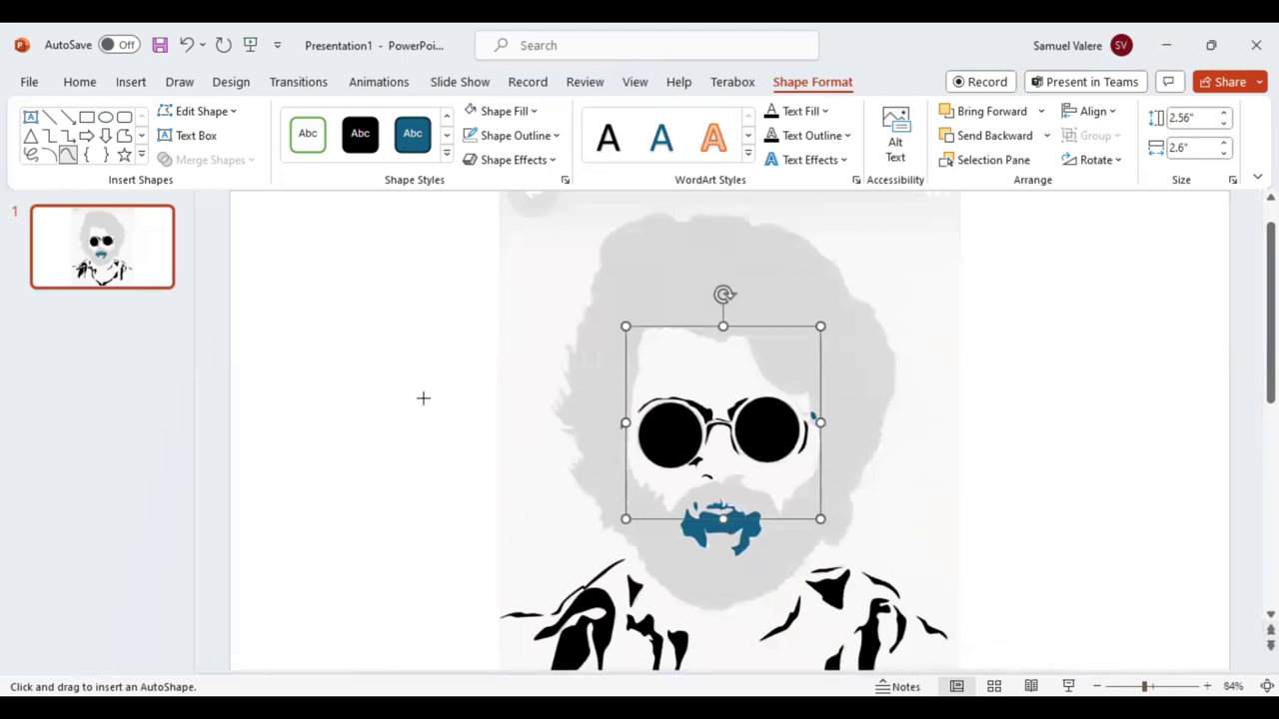
left_click(678, 222)
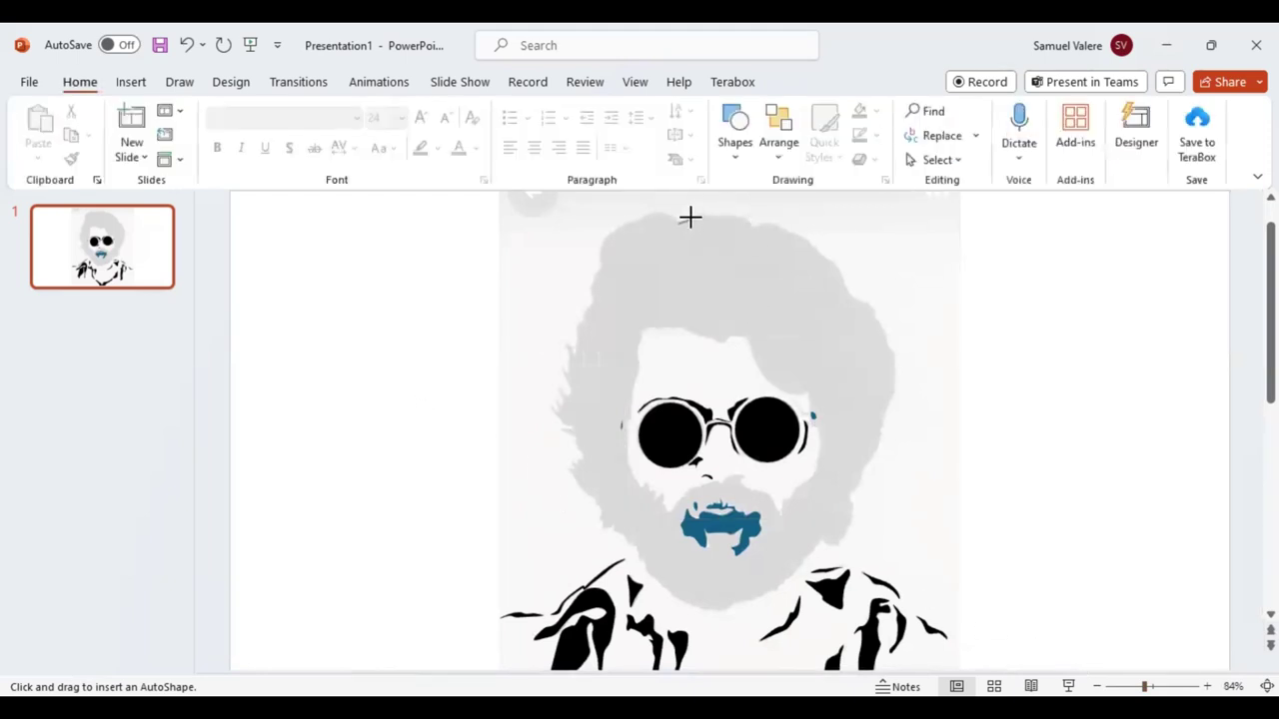
Trace the whole hair and beard silhouette as a closed freeform about 5.34" by 4.59".
mouse_move(700, 212)
left_mouse_down()
mouse_move(784, 227)
mouse_move(834, 260)
mouse_move(895, 354)
mouse_move(893, 390)
mouse_move(845, 494)
mouse_move(840, 545)
mouse_move(822, 537)
mouse_move(739, 605)
mouse_move(677, 597)
left_mouse_up()
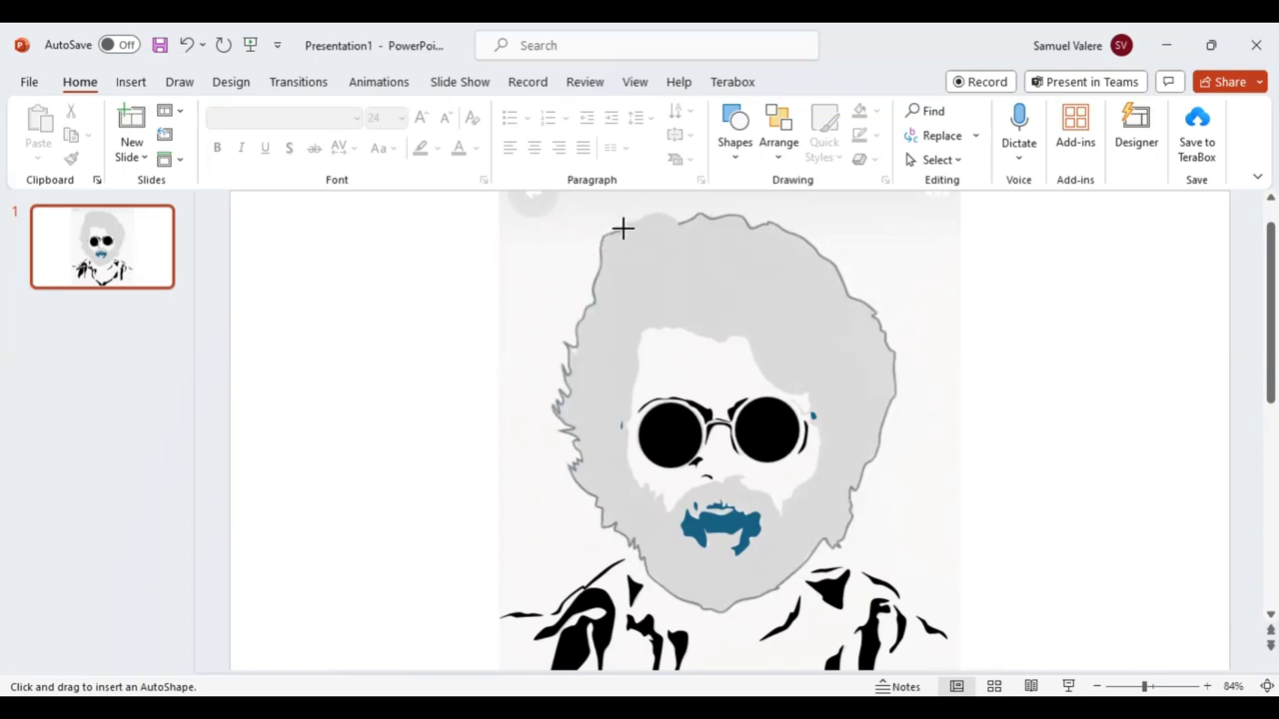
left_click(676, 219)
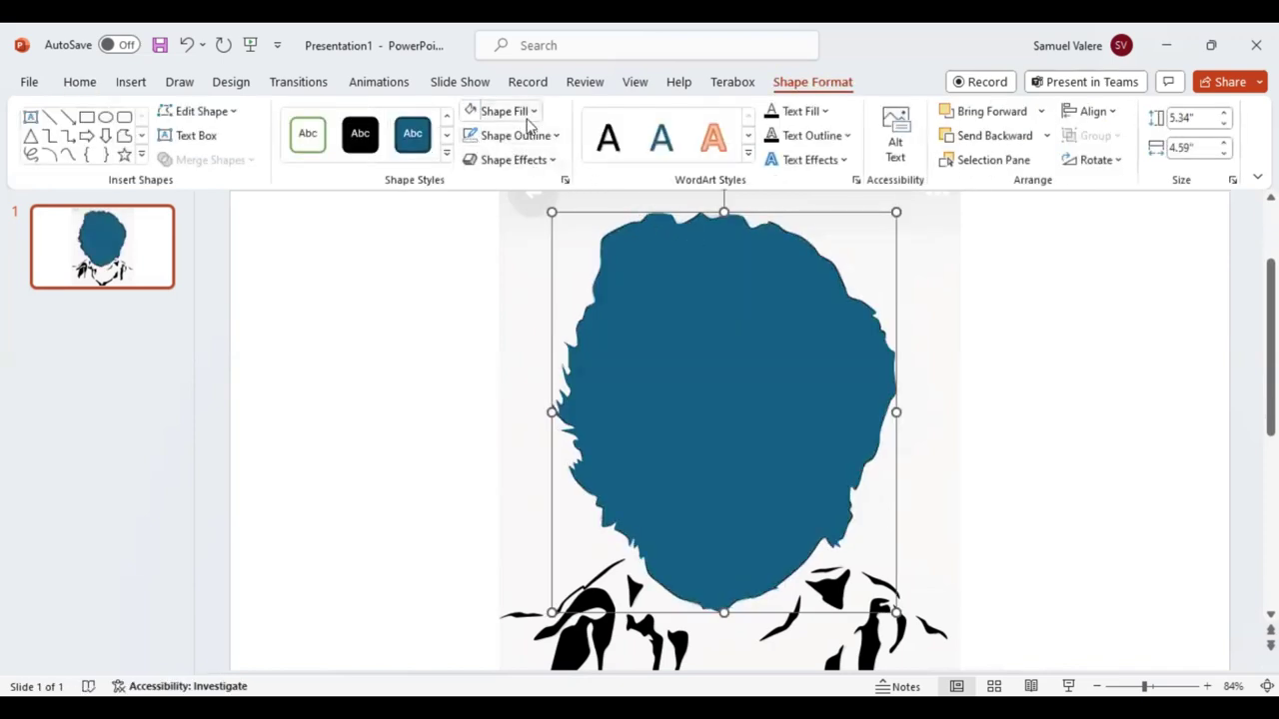
Fill the hair shape black and send it to the back behind the face.
left_click(521, 110)
left_click(488, 160)
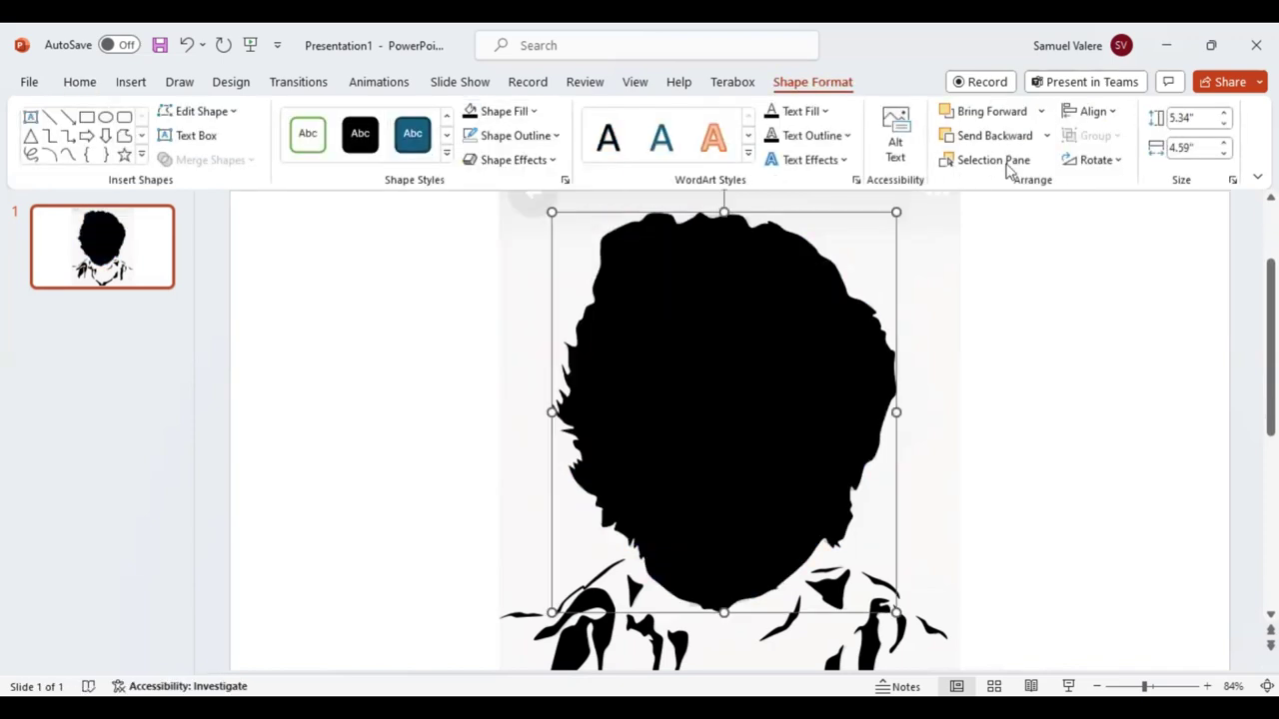
left_click(1047, 136)
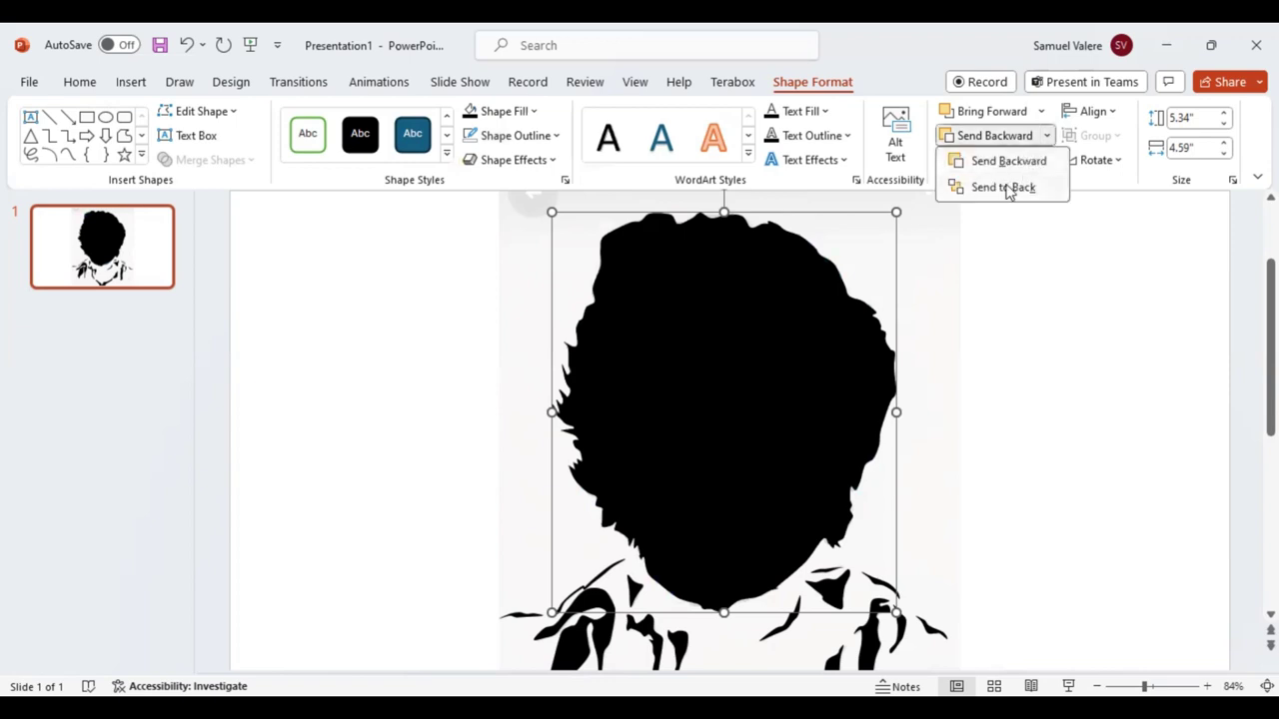
left_click(1017, 185)
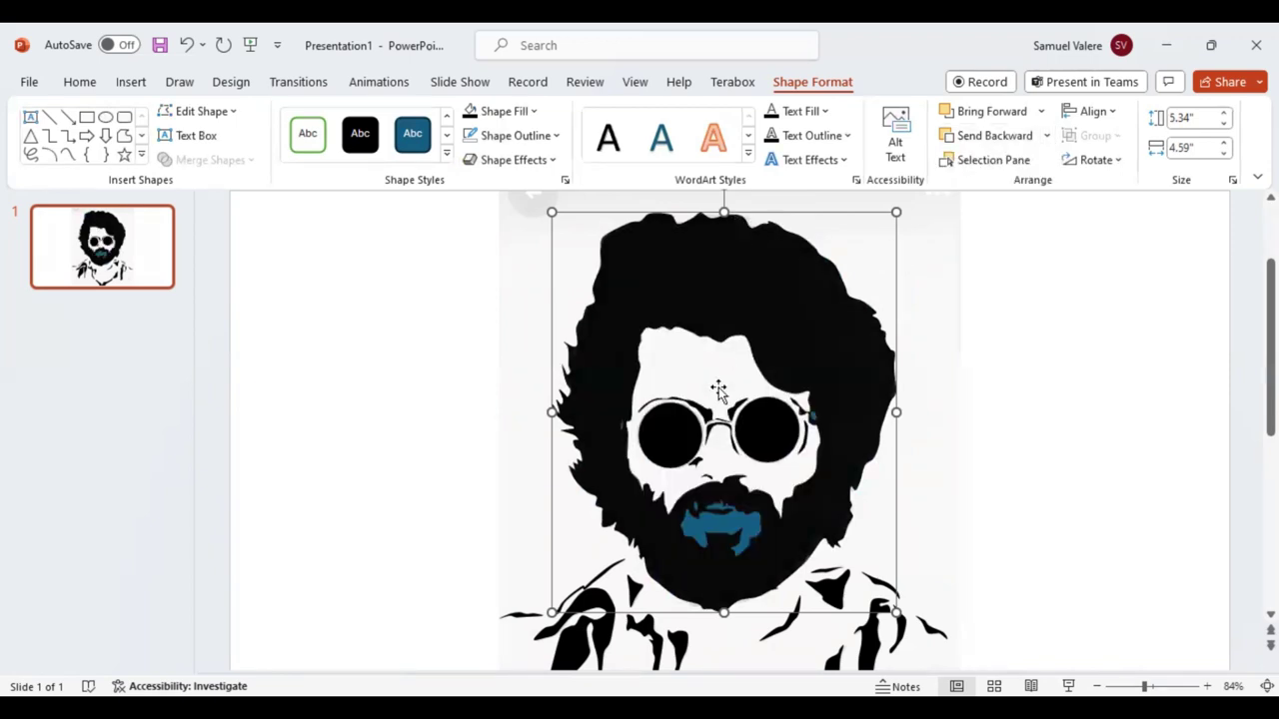
Turn the beard patch and both temple pieces white together, then deselect everything.
left_click(696, 508)
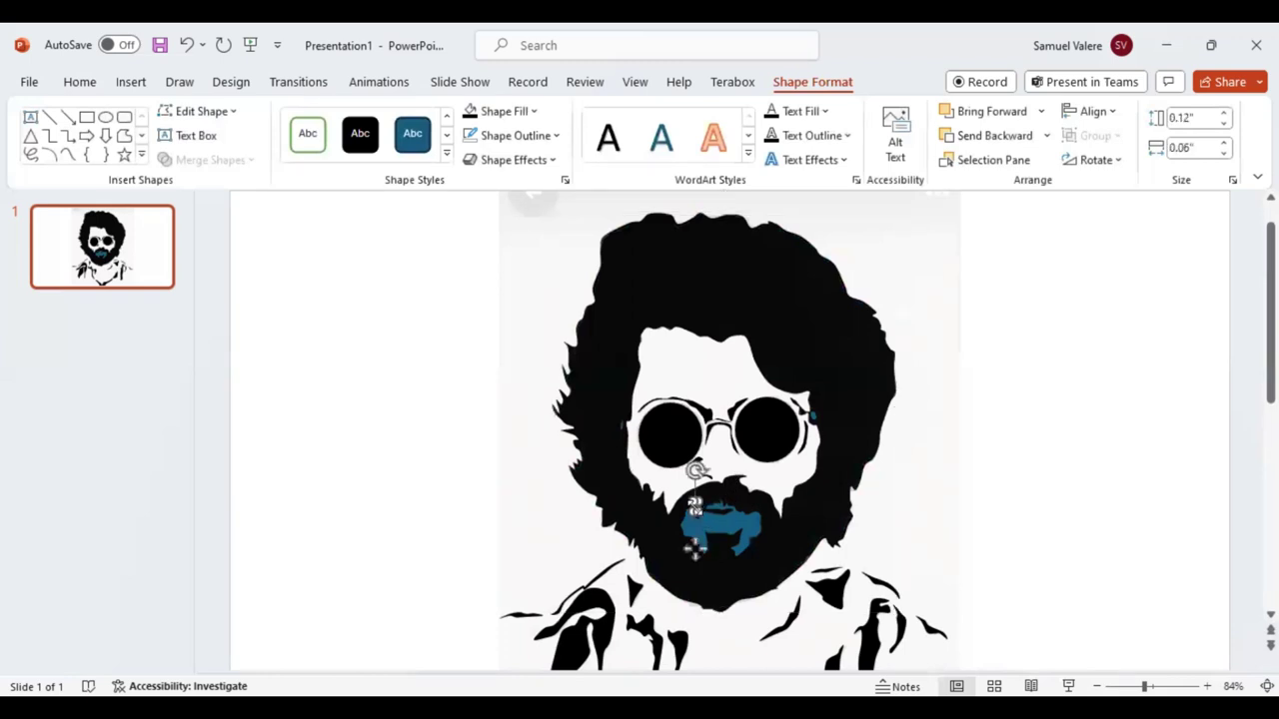
left_click(721, 525, "shift")
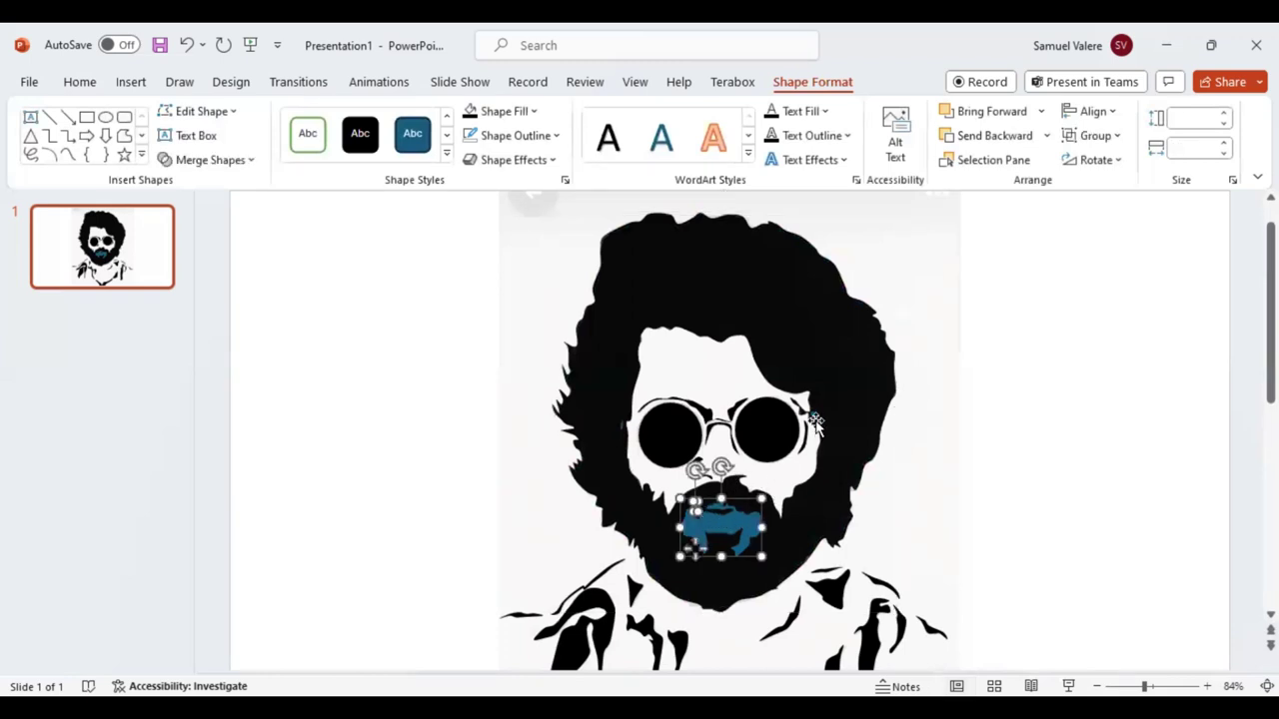
left_click(814, 420, "shift")
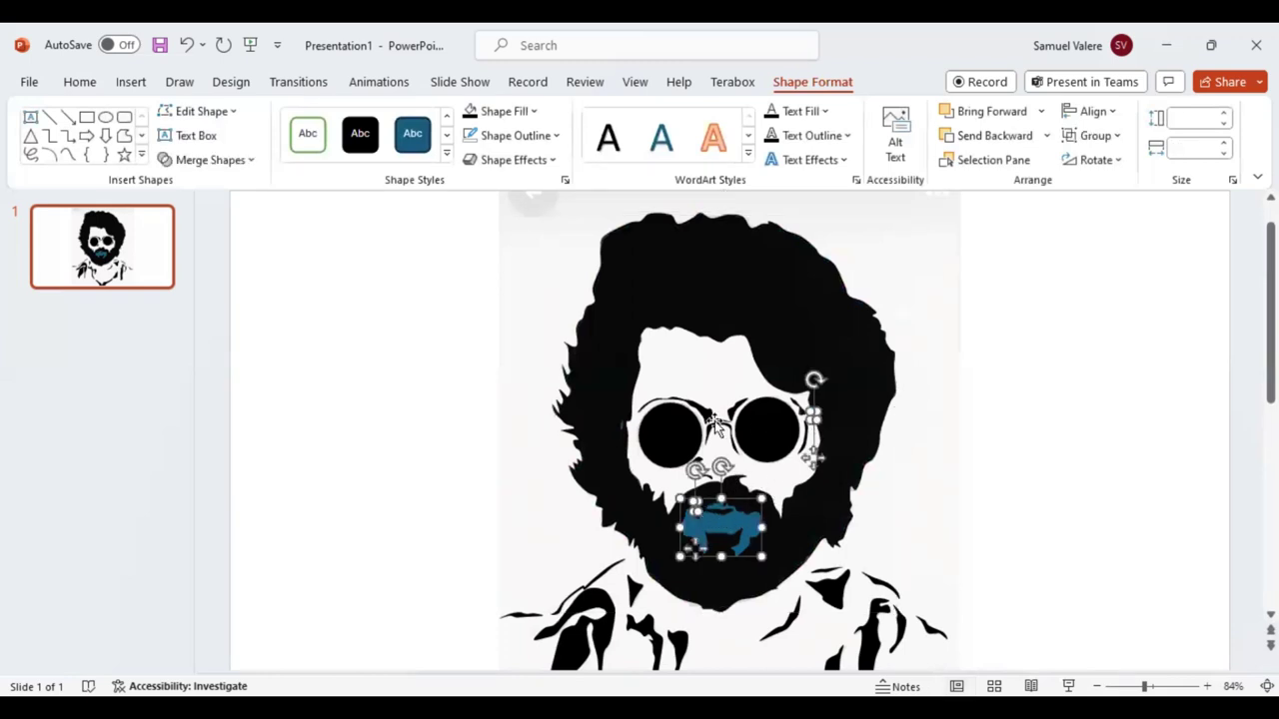
left_click(620, 425, "shift")
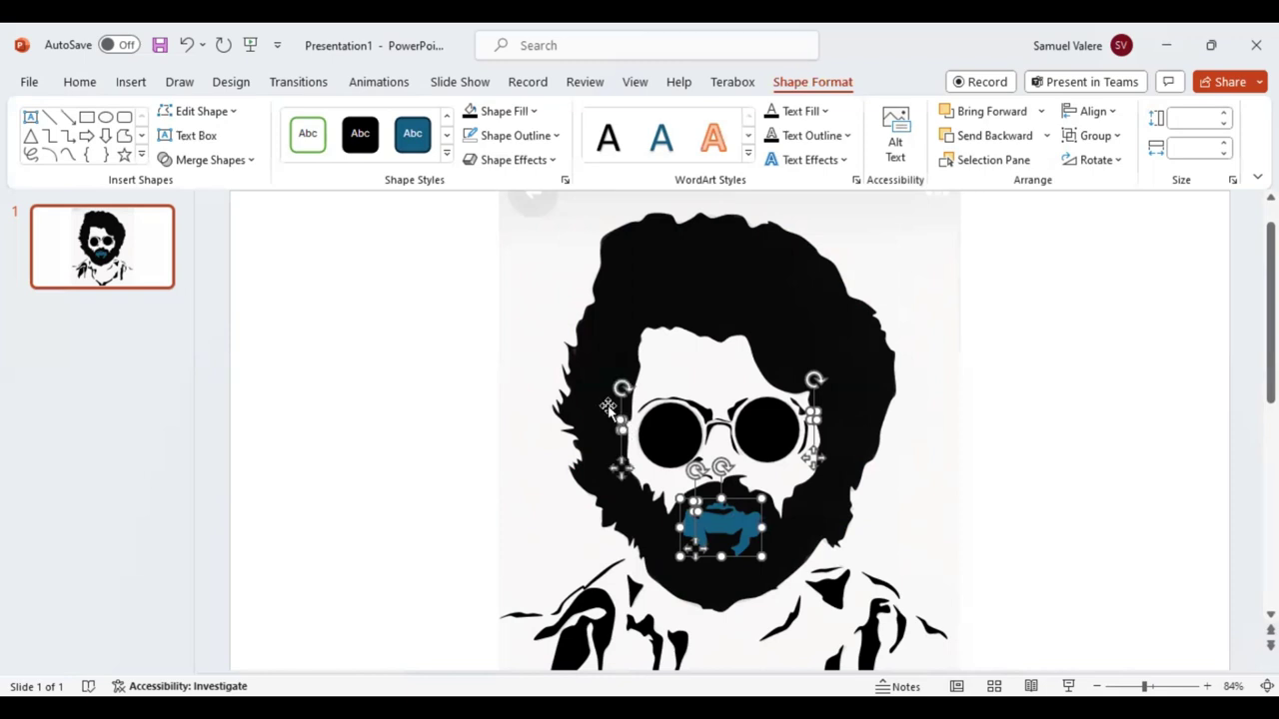
left_click(532, 111)
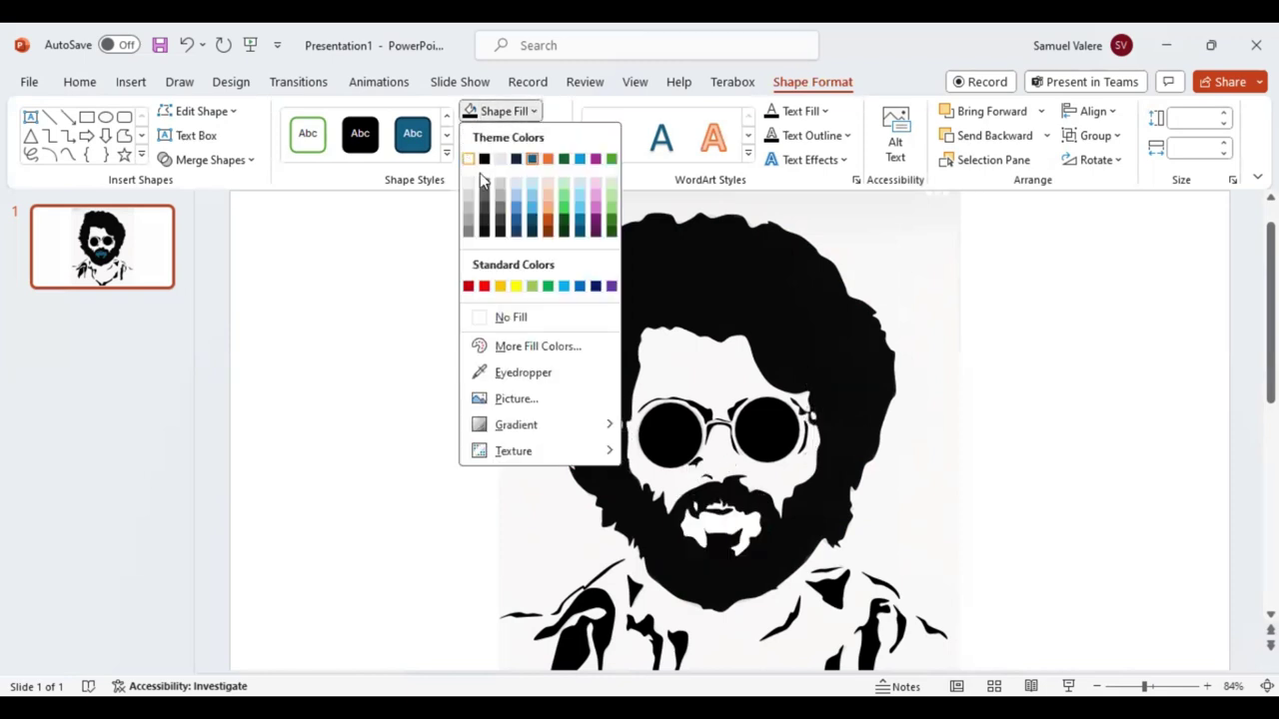
left_click(472, 158)
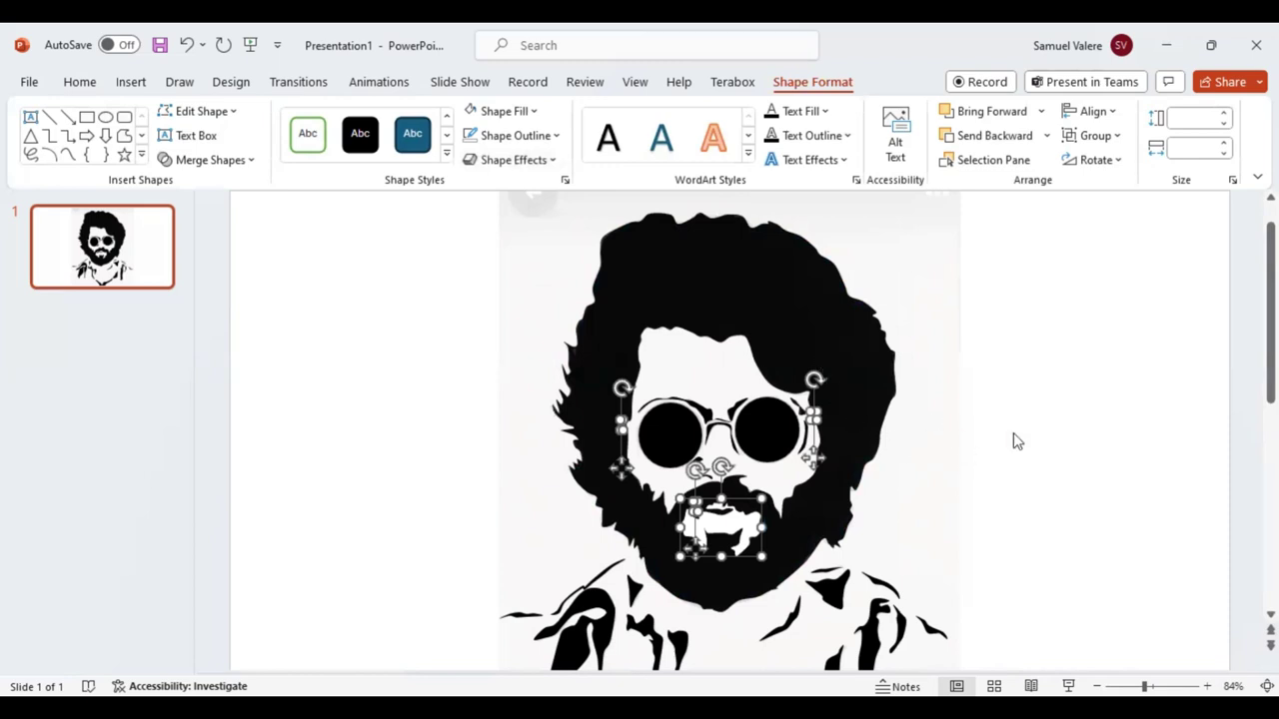
left_click(1079, 418)
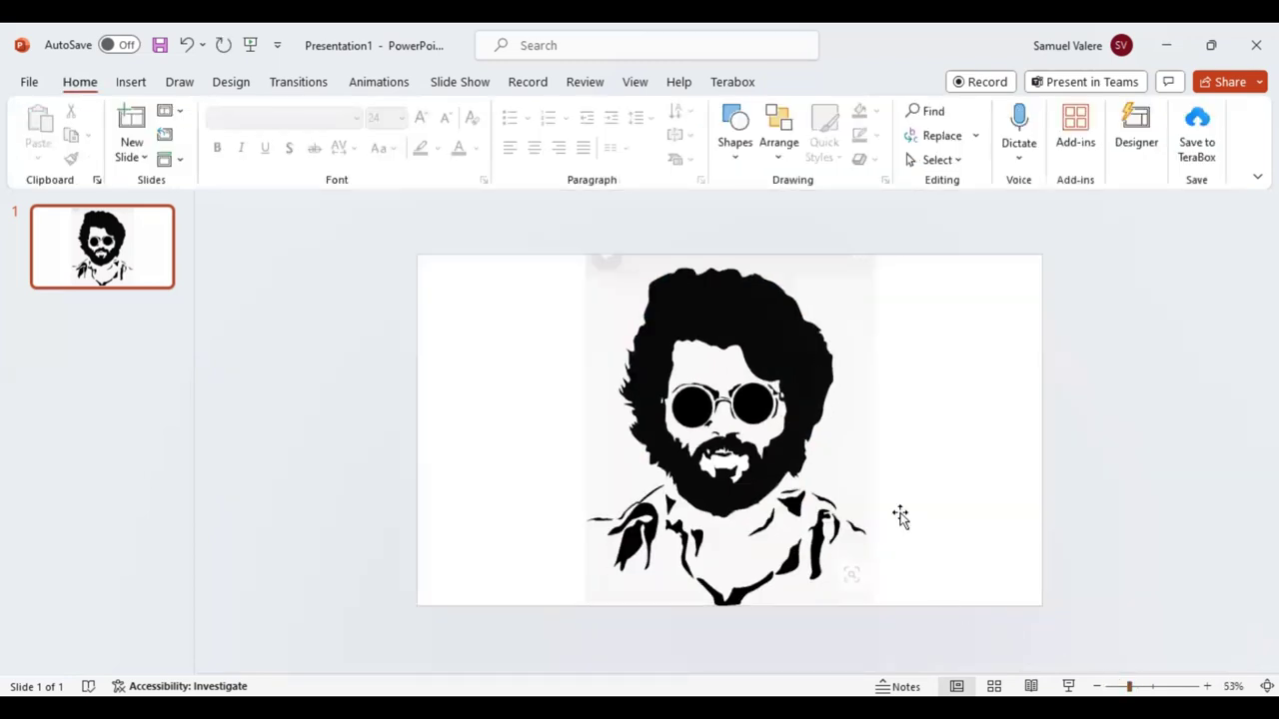
Move the original photo right of the silhouette and set its Picture Transparency to 0%.
mouse_move(859, 431)
left_mouse_down()
mouse_move(802, 609)
mouse_move(877, 474)
left_mouse_up()
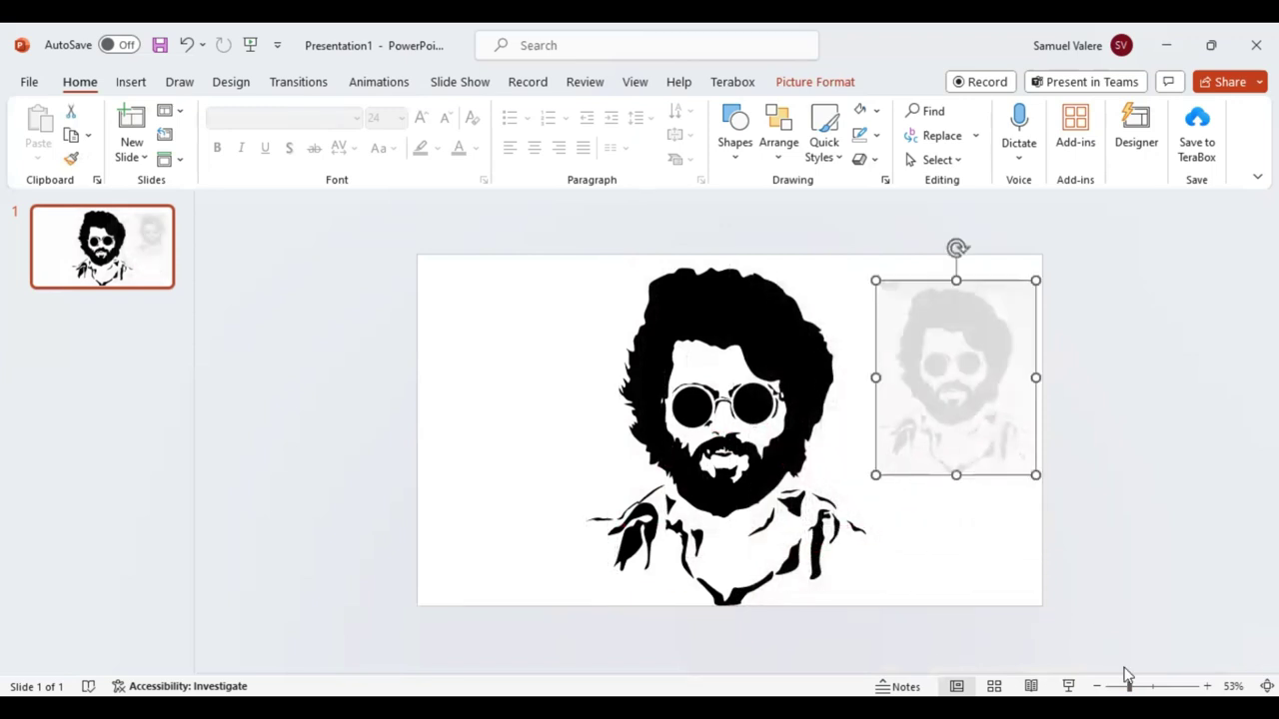
right_click(973, 408)
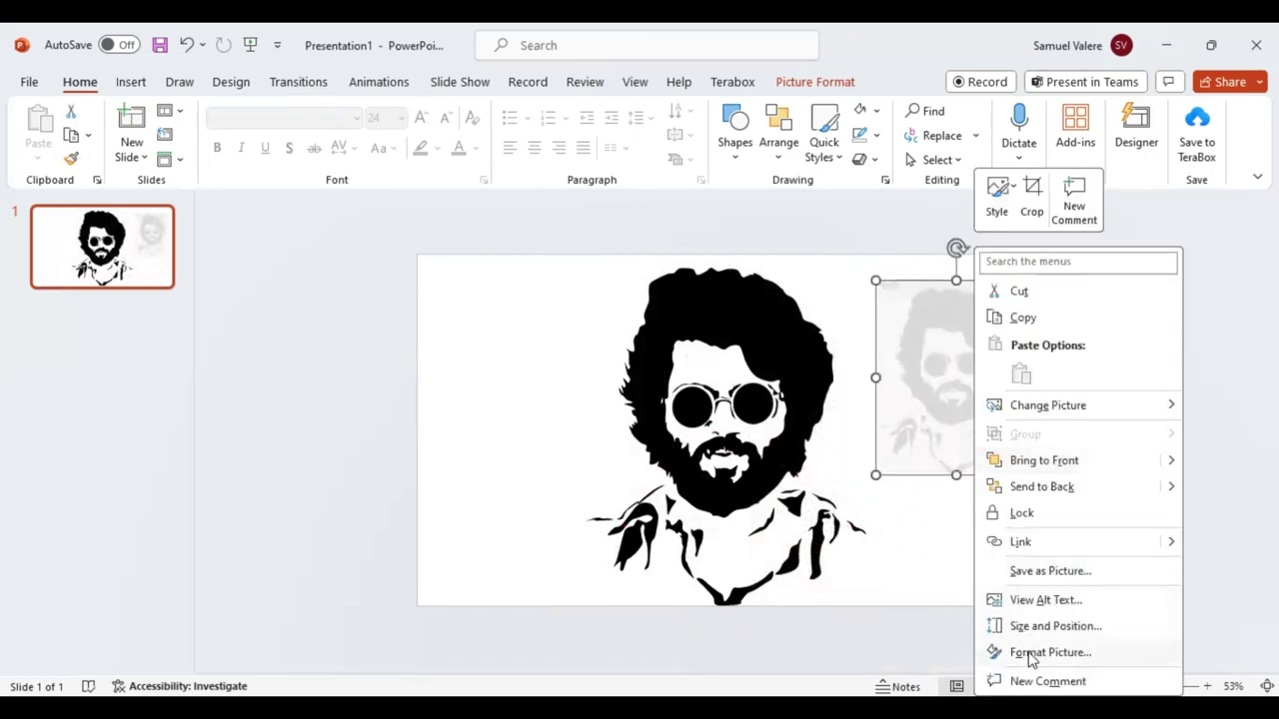
left_click(1030, 653)
left_click(1160, 248)
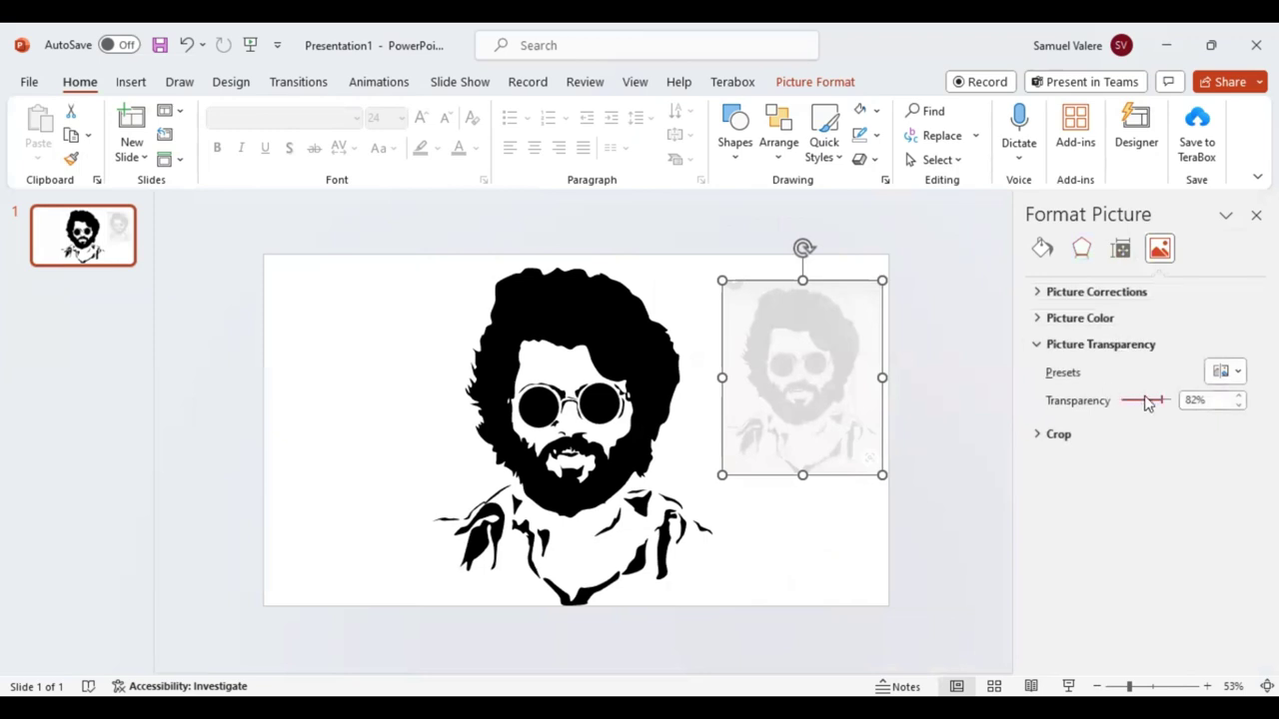
left_click_drag(1162, 401, 1105, 407)
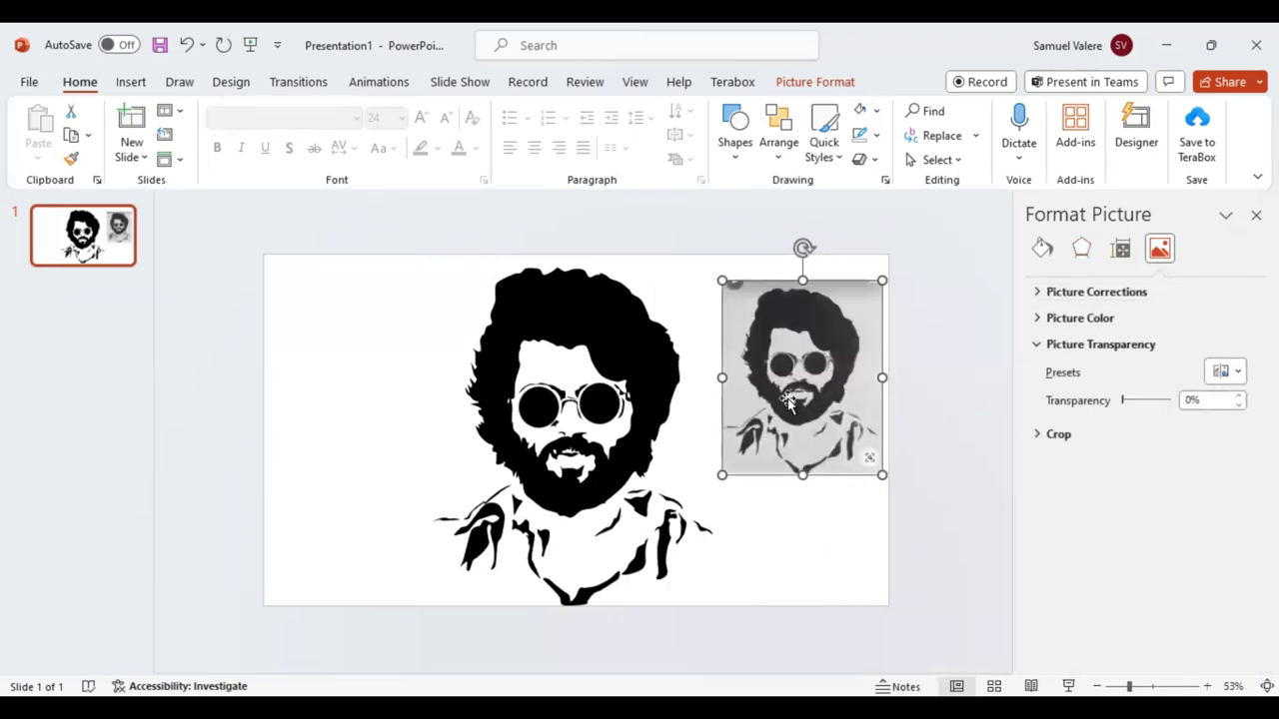